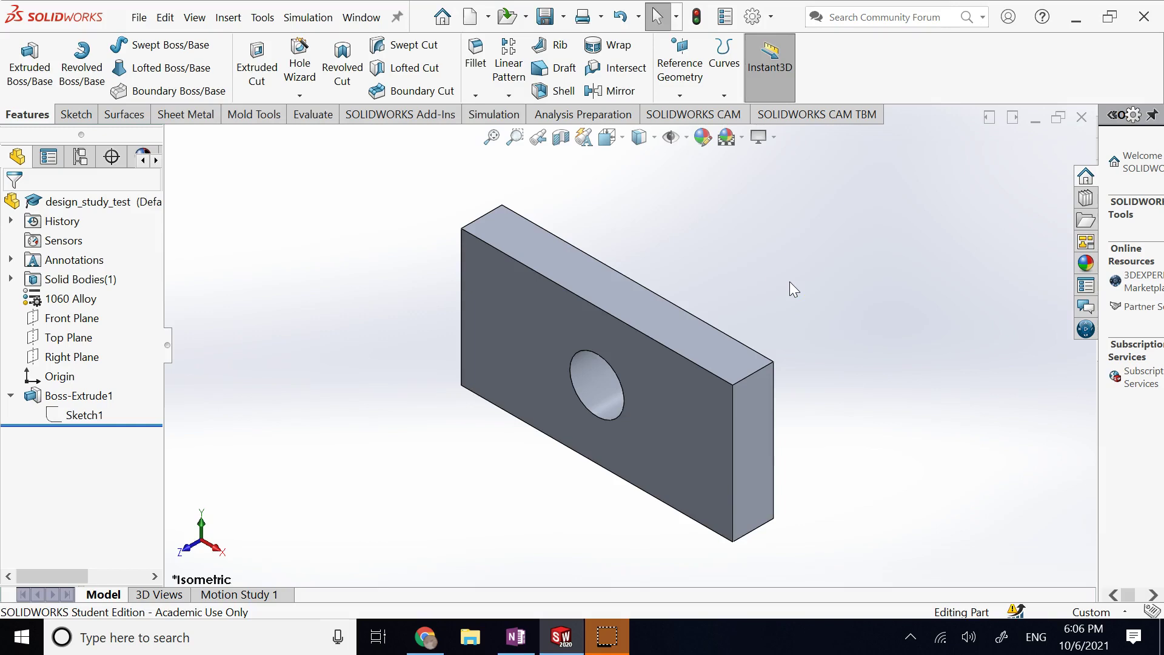
left_click(666, 283)
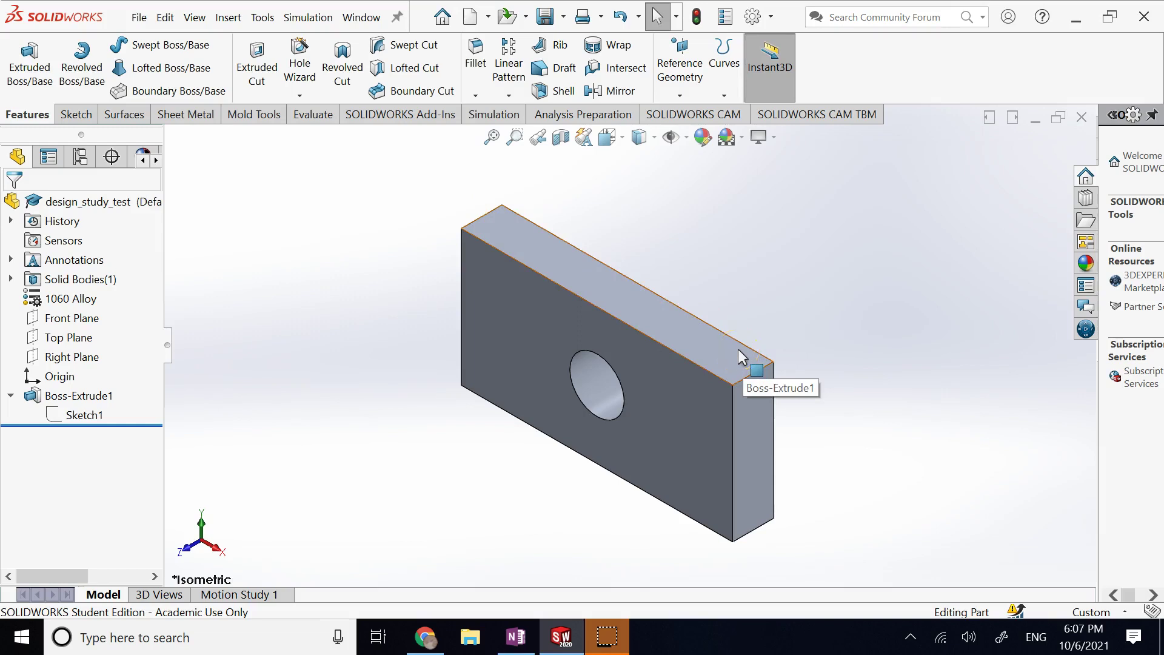
left_click(399, 228)
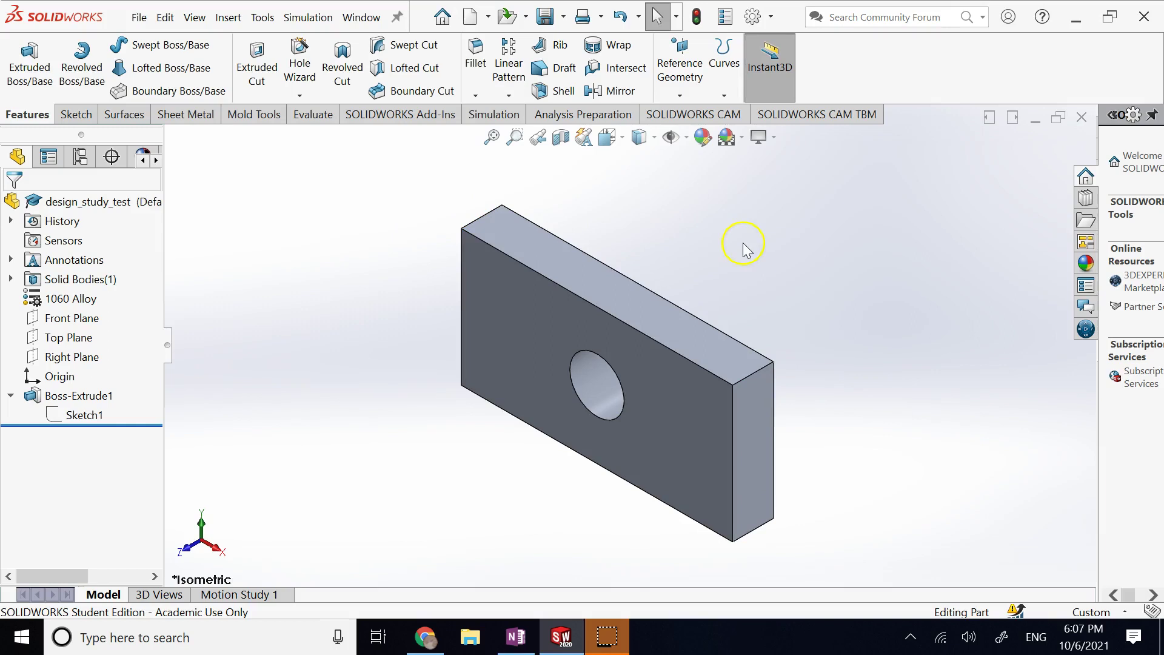
key("z")
left_click(755, 345)
scroll(756, 346, "down", 2)
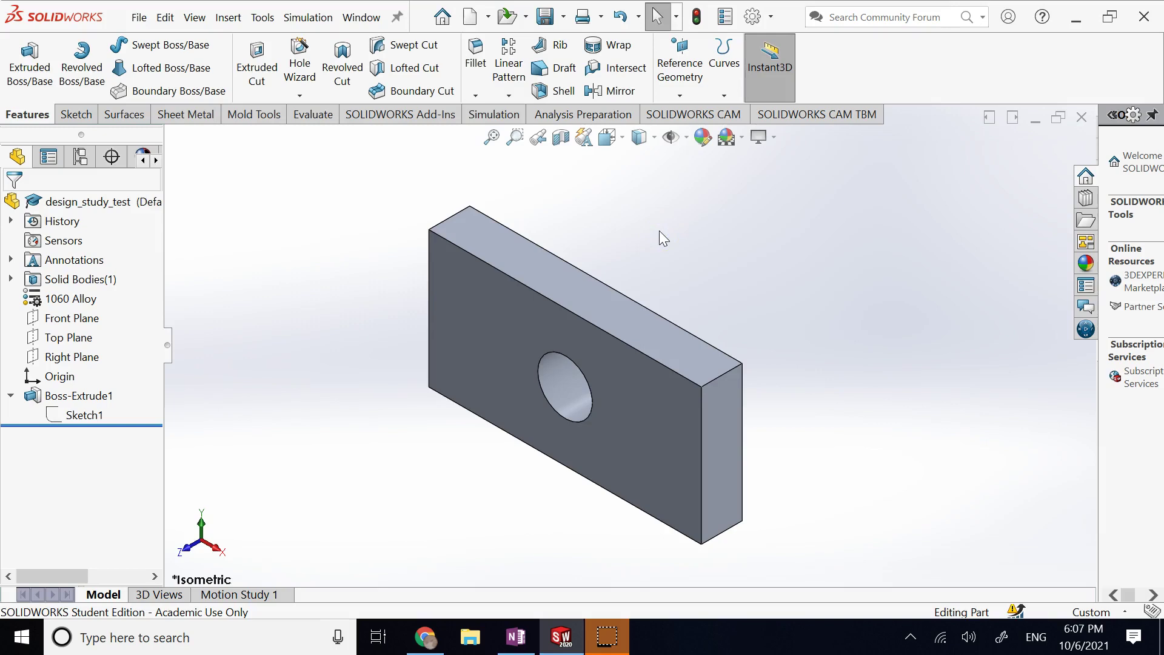
- Create a new static simulation study named Static 1
left_click(493, 116)
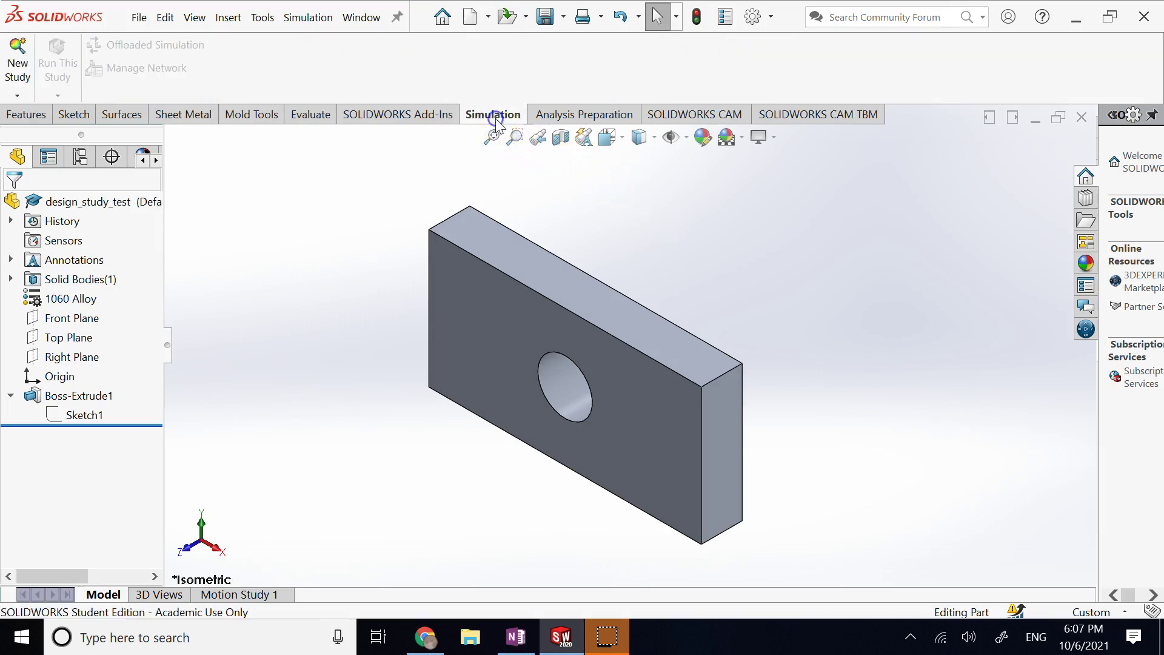
left_click(48, 116)
left_click(17, 63)
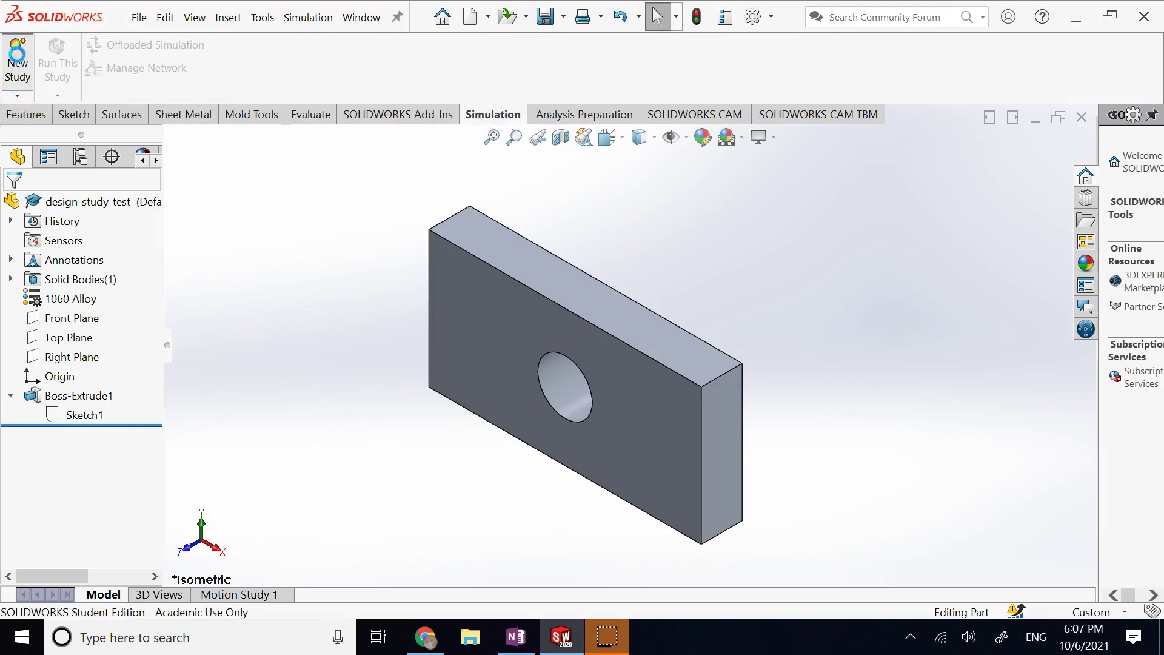
left_click(17, 395)
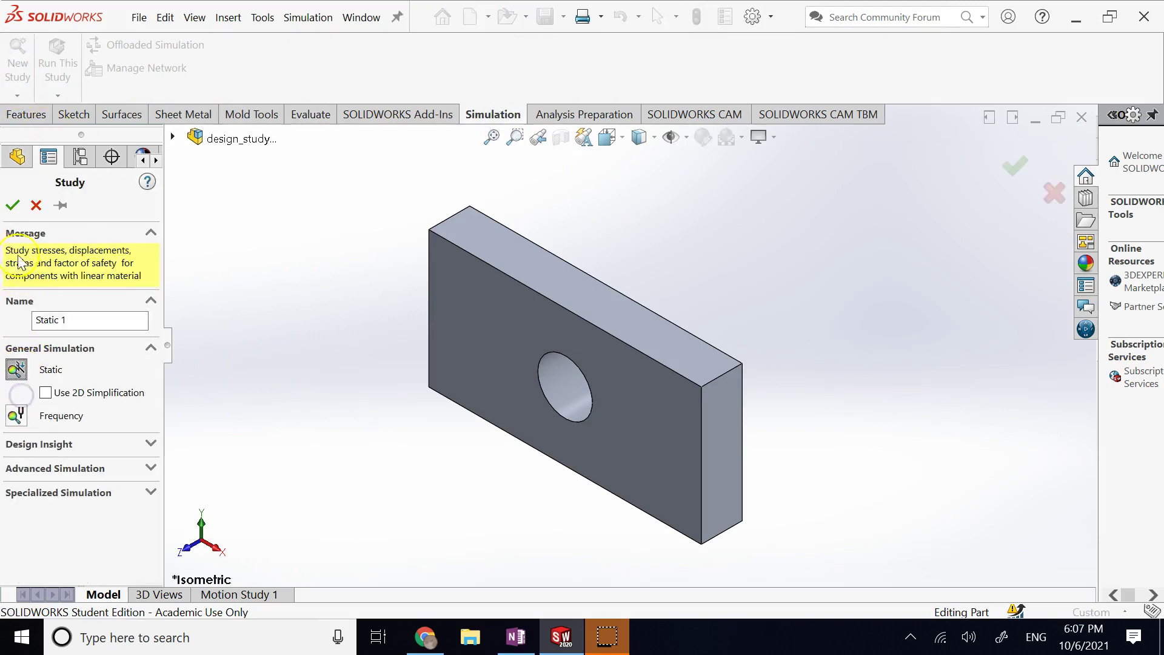
left_click(14, 206)
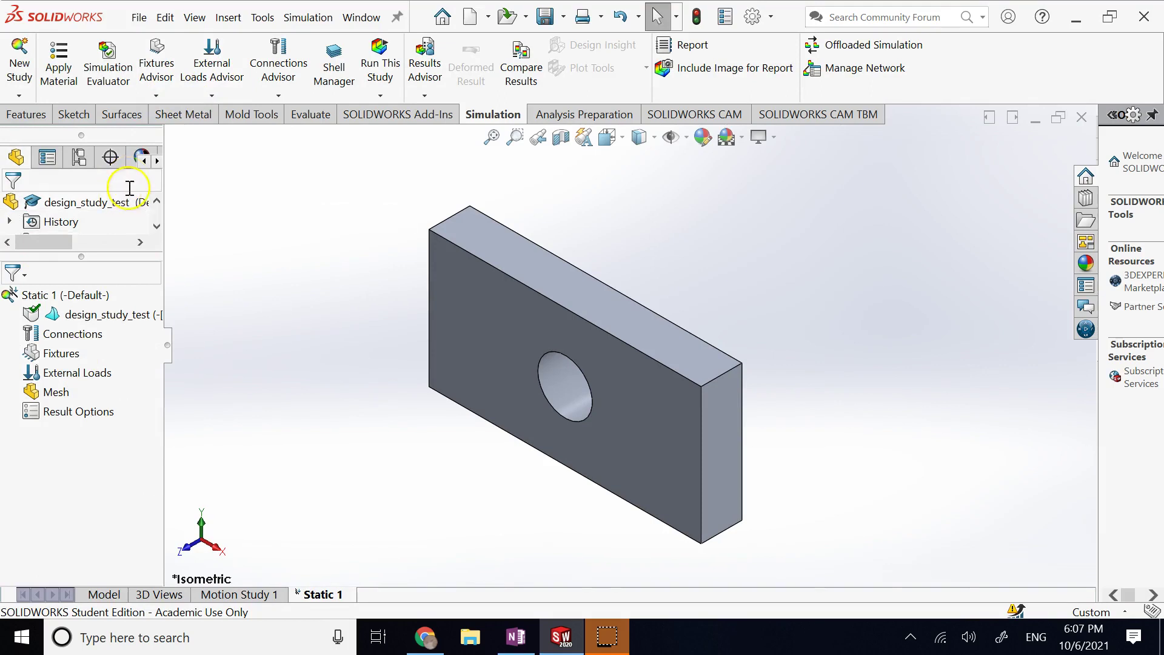
- Apply a Fixed Geometry fixture to the block's narrow end face on the positive X side
right_click(70, 354)
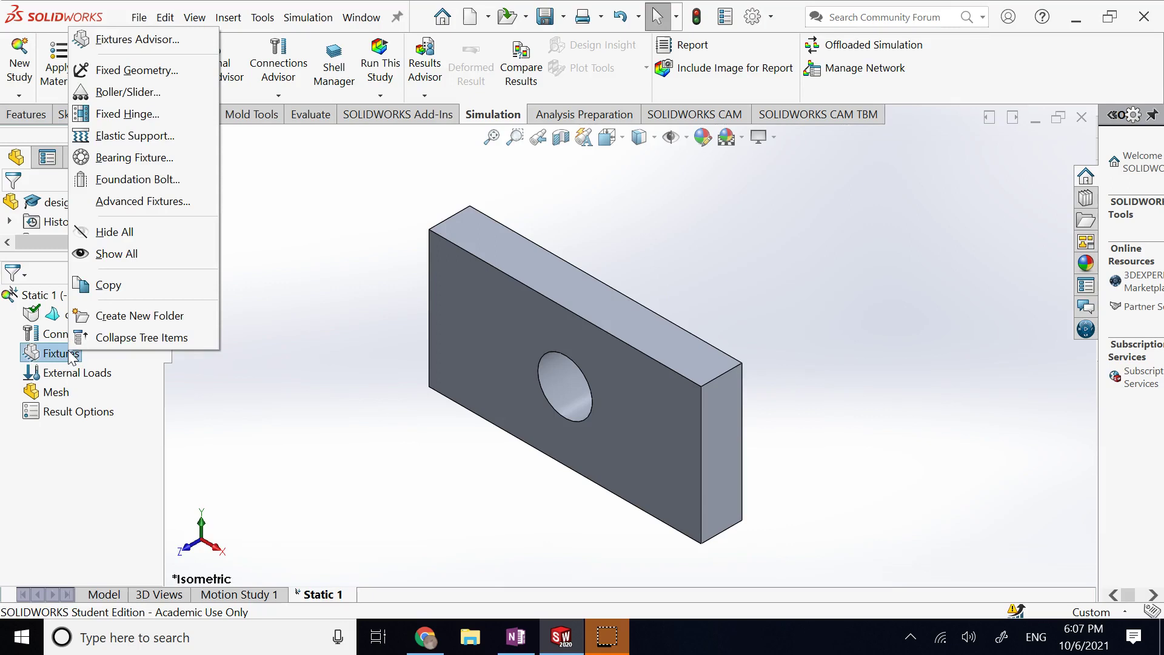
left_click(147, 76)
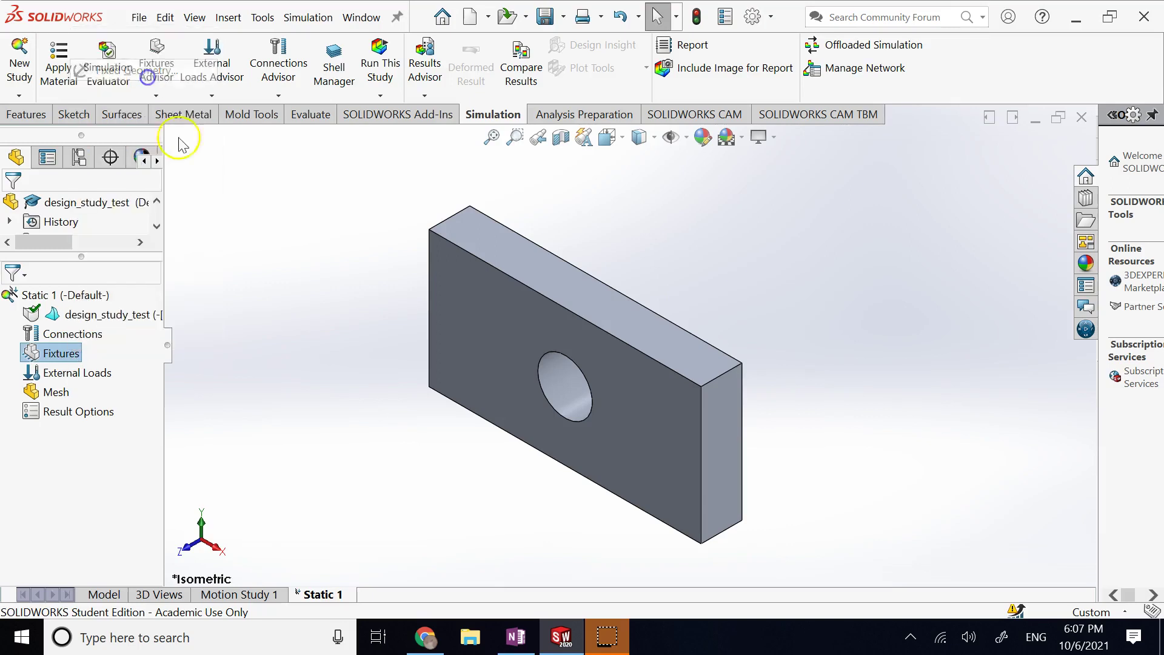
left_click(675, 447)
left_click(731, 431)
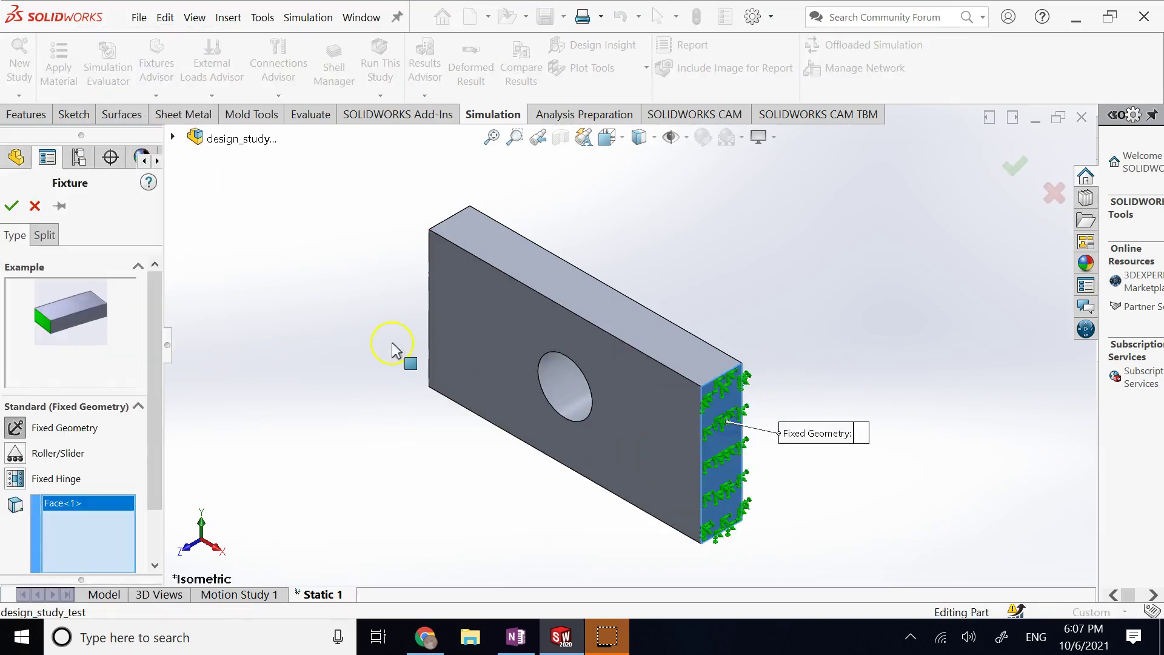
left_click(11, 206)
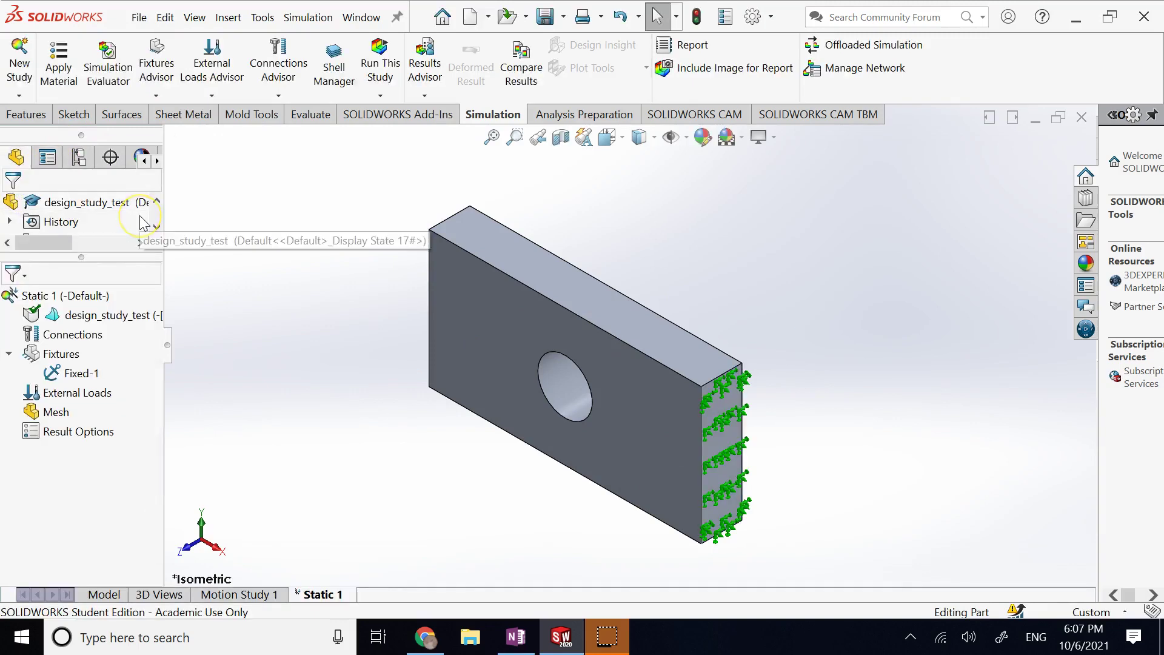
- Apply a normal force of -30000 N to the end face opposite the fixed face, pulling outward
key("Left")
key("Left")
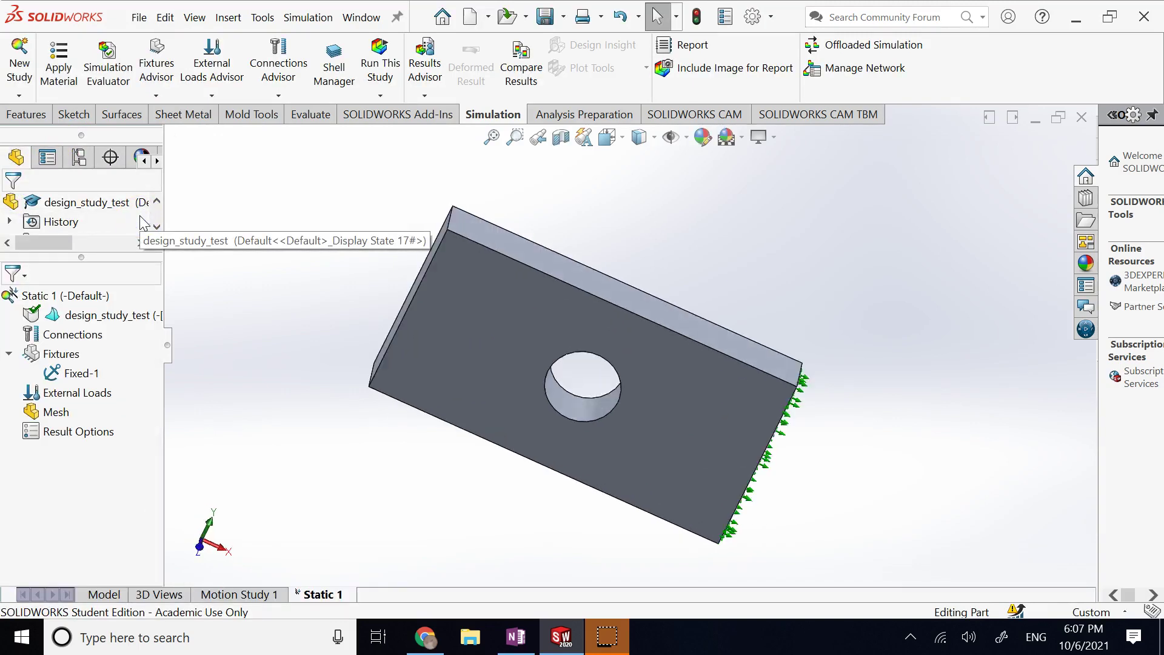
scroll(144, 223, "down", 3)
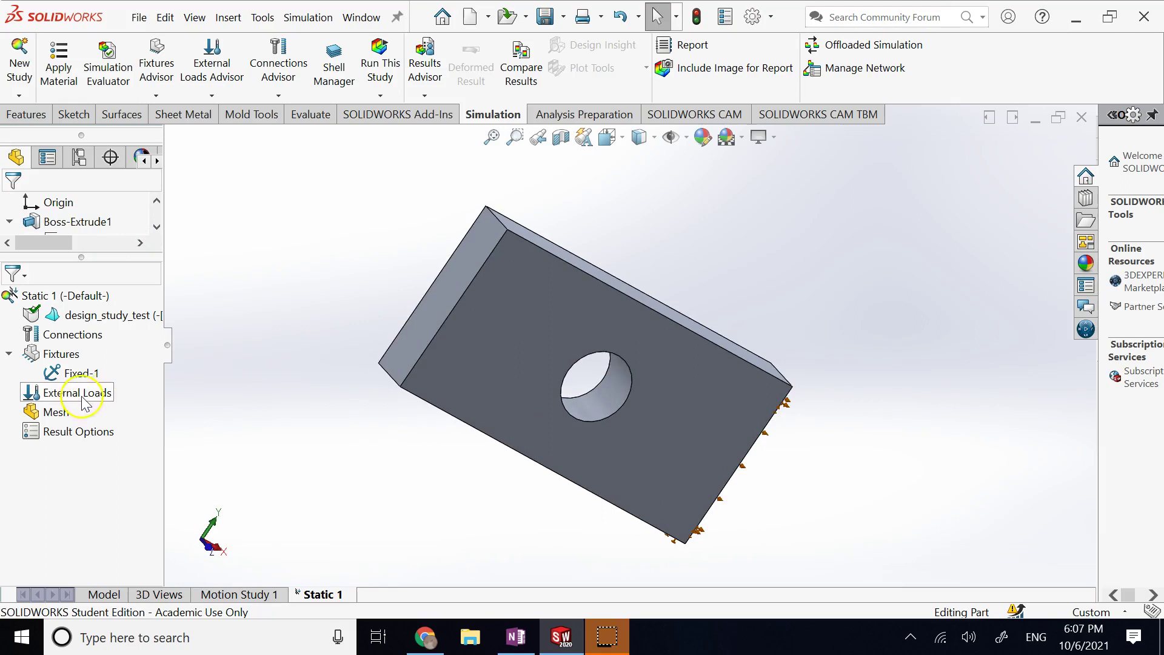
left_click(67, 355)
right_click(91, 392)
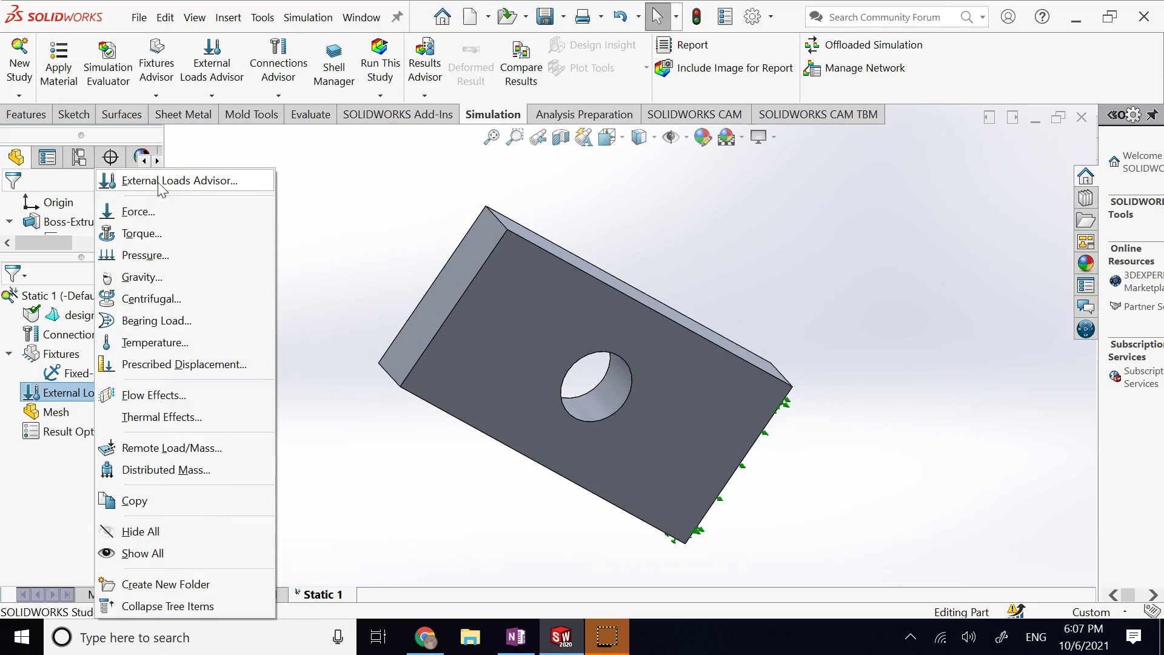
left_click(146, 212)
left_click(429, 281)
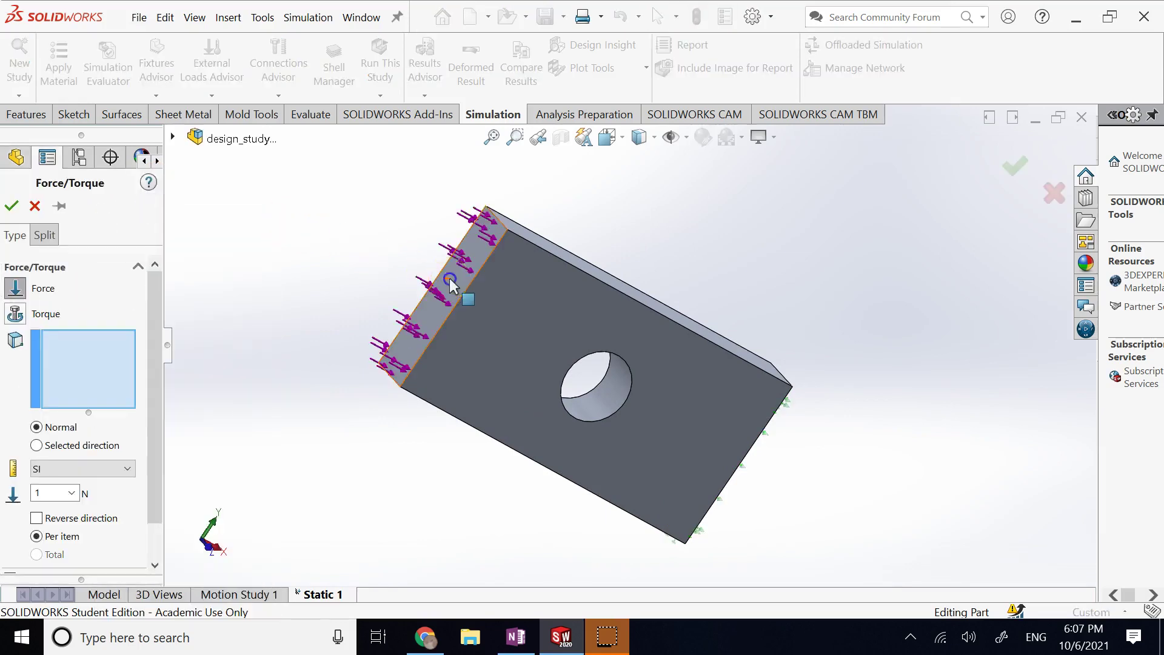
left_click(54, 498)
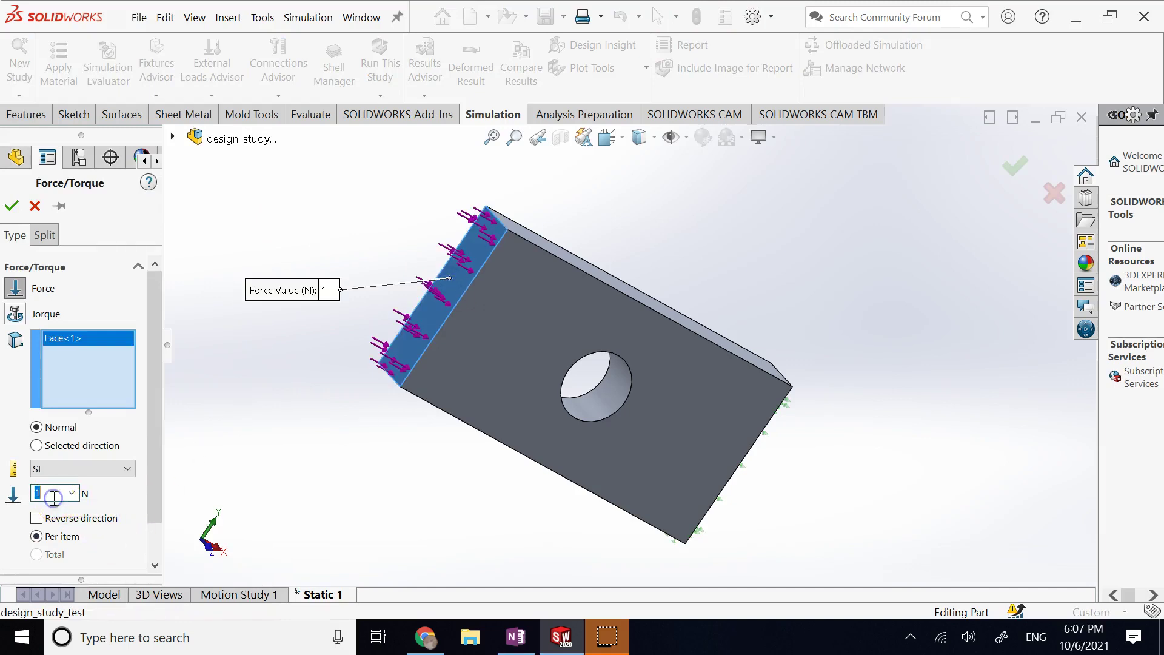
type("30000")
key("Home")
type("-")
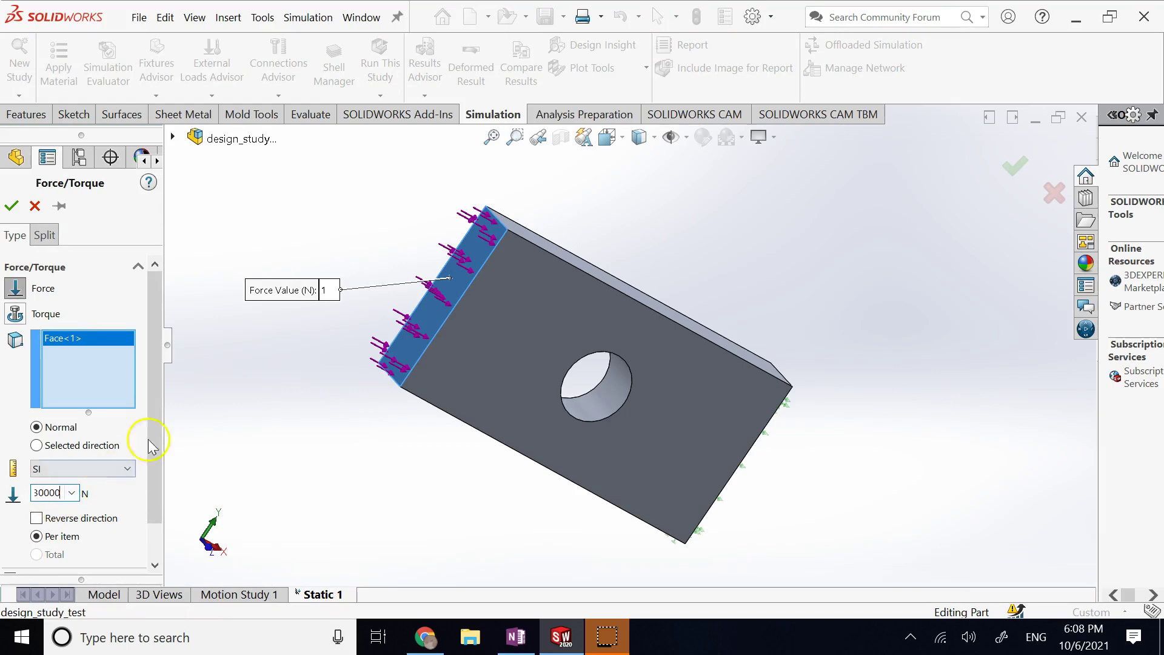
key("Return")
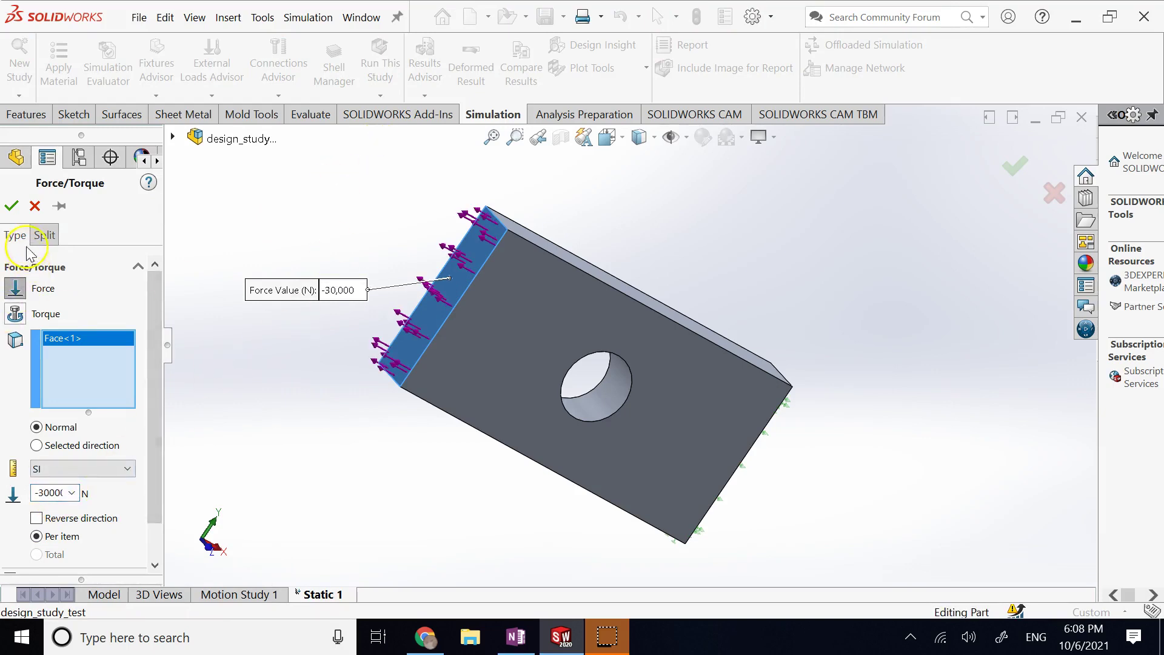
left_click(11, 205)
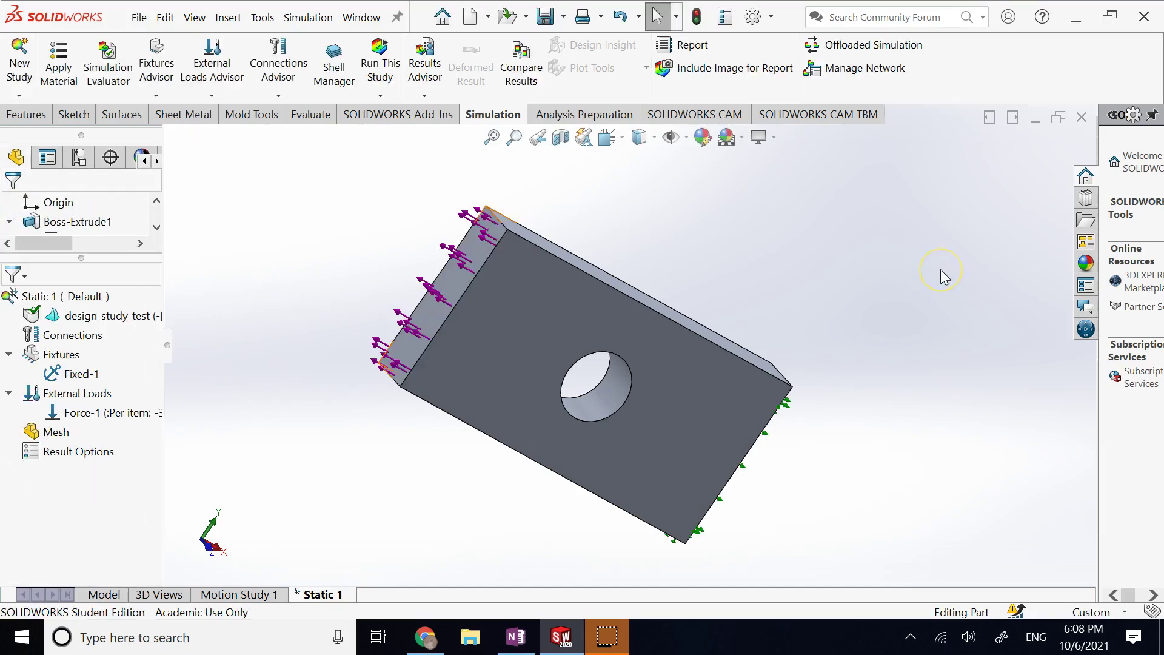
- Create a curvature-based mesh of the block with the density set finer than the default
key("ctrl+7")
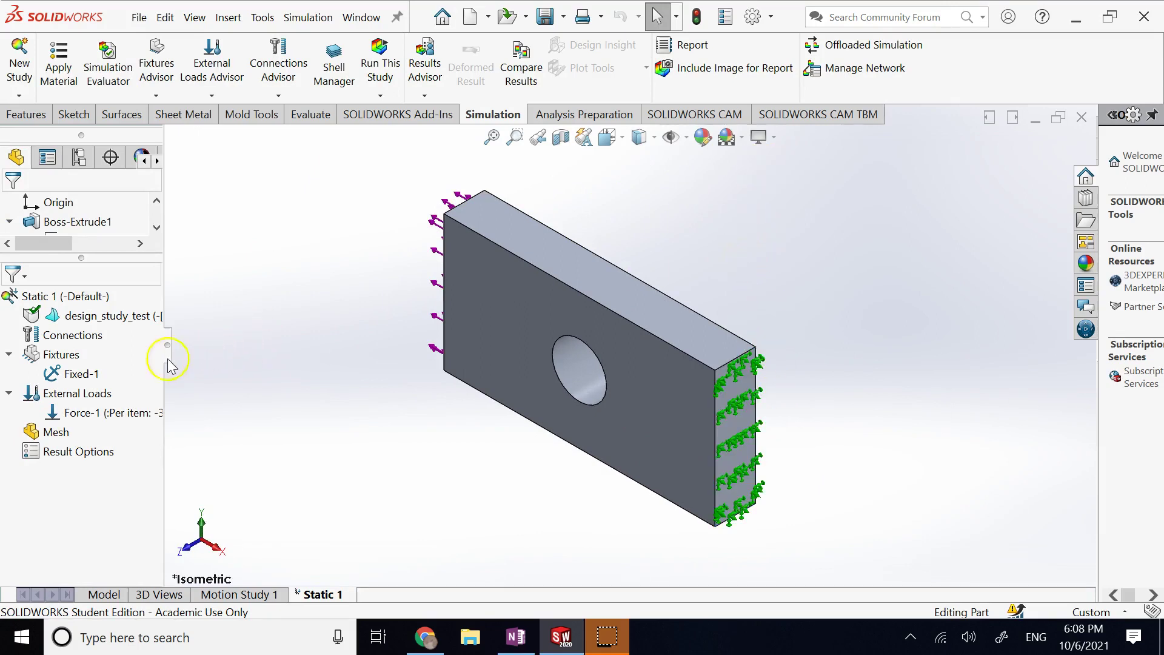
right_click(57, 438)
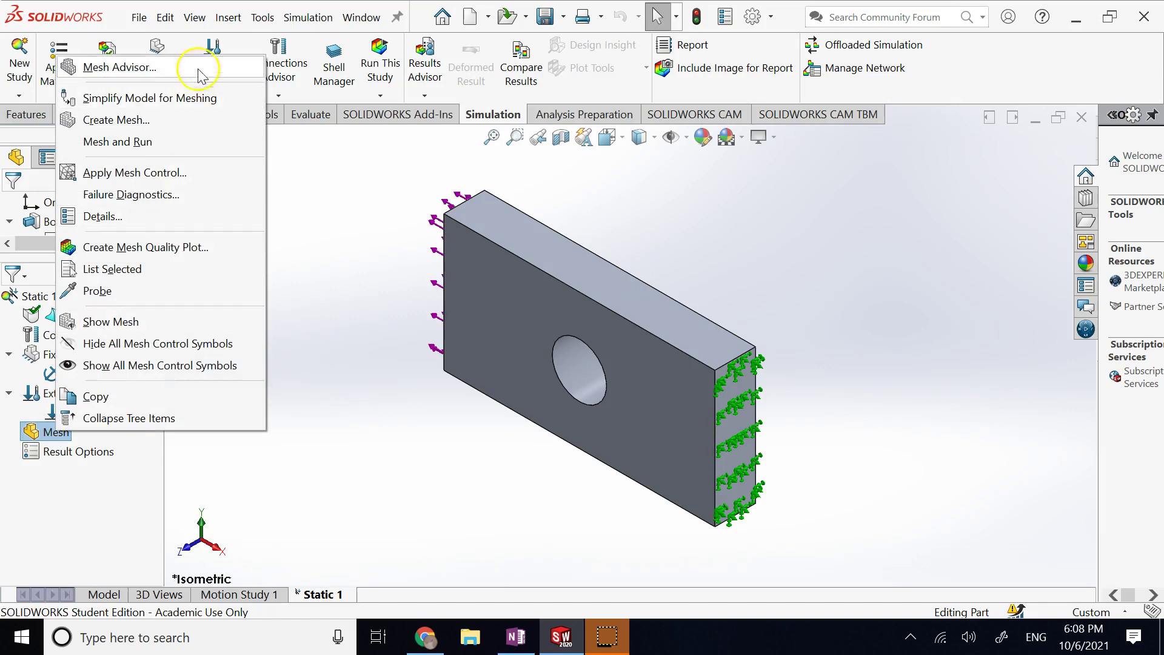
left_click(149, 118)
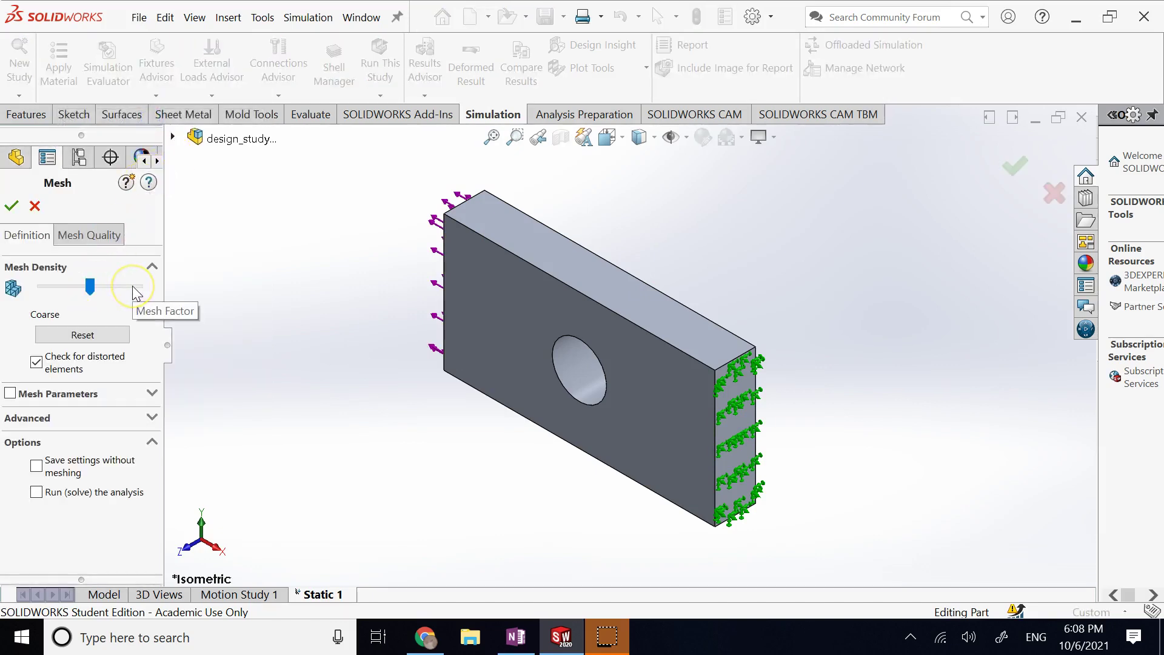
left_click_drag(89, 290, 114, 288)
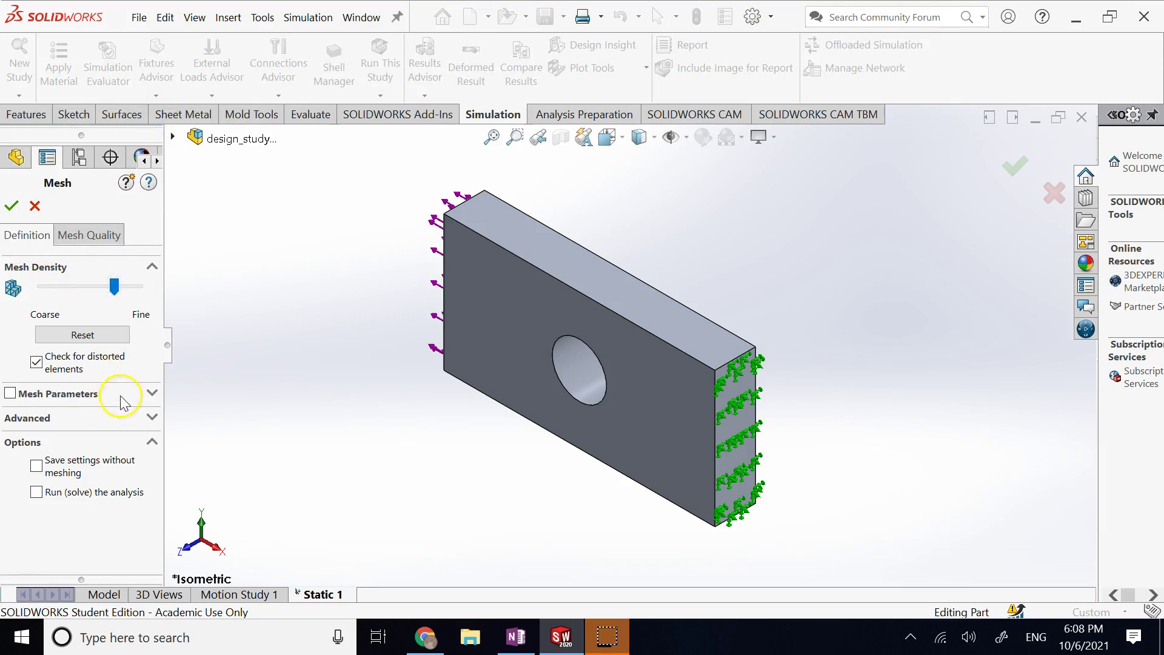
left_click(121, 394)
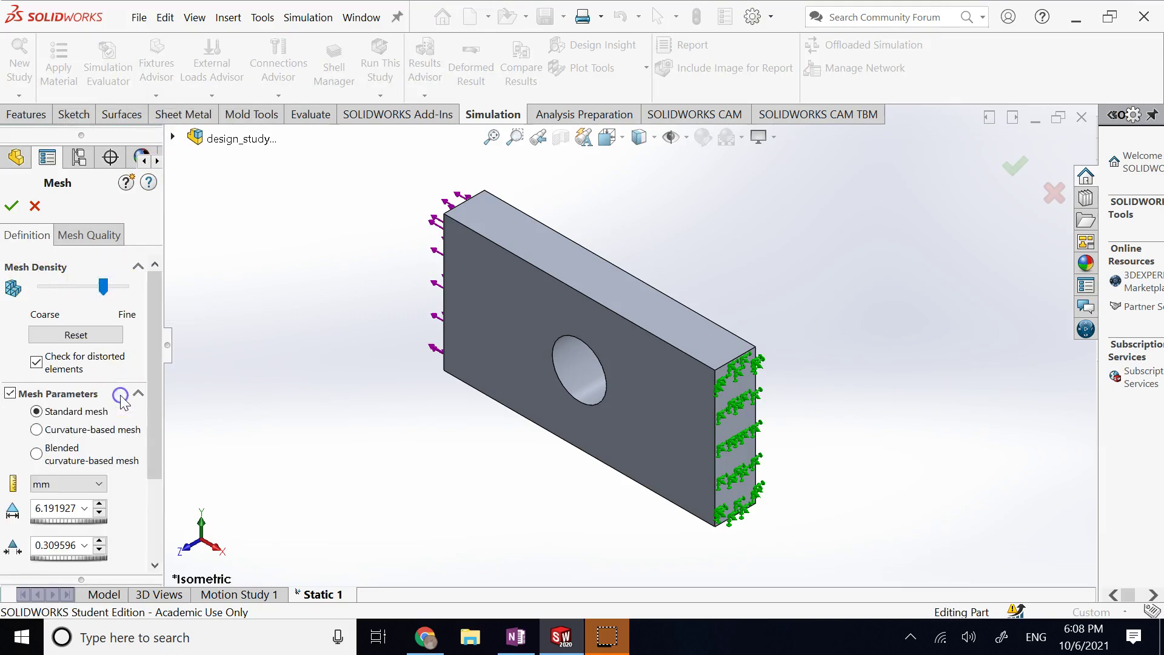
left_click(36, 430)
scroll(121, 455, "down", 5)
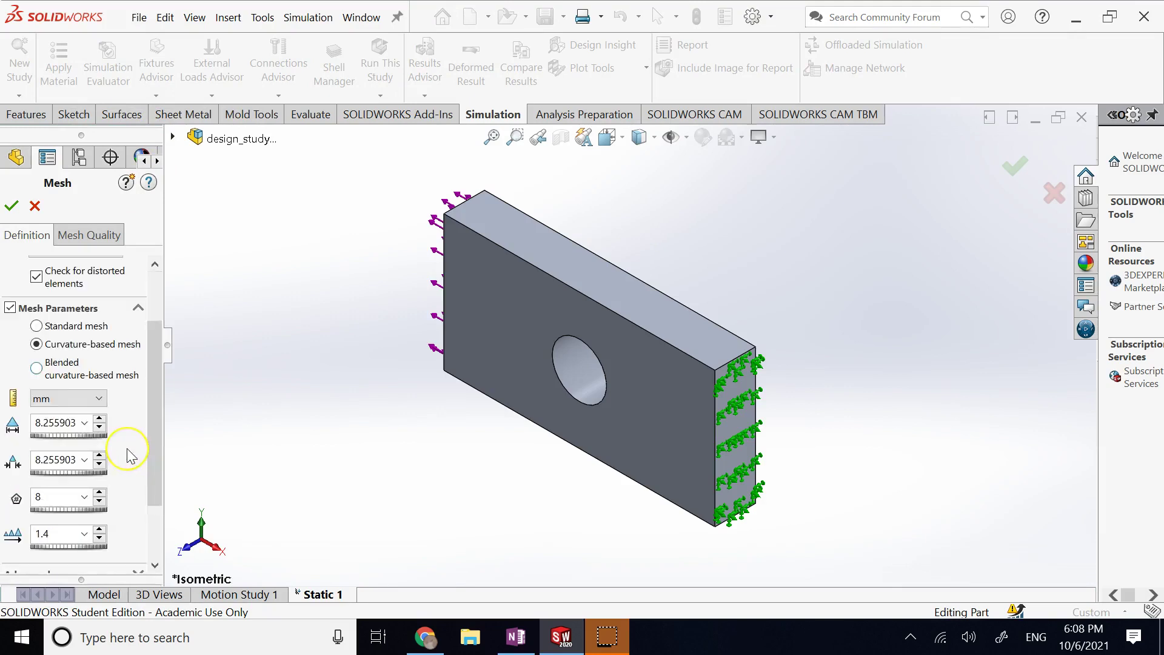
left_click(11, 205)
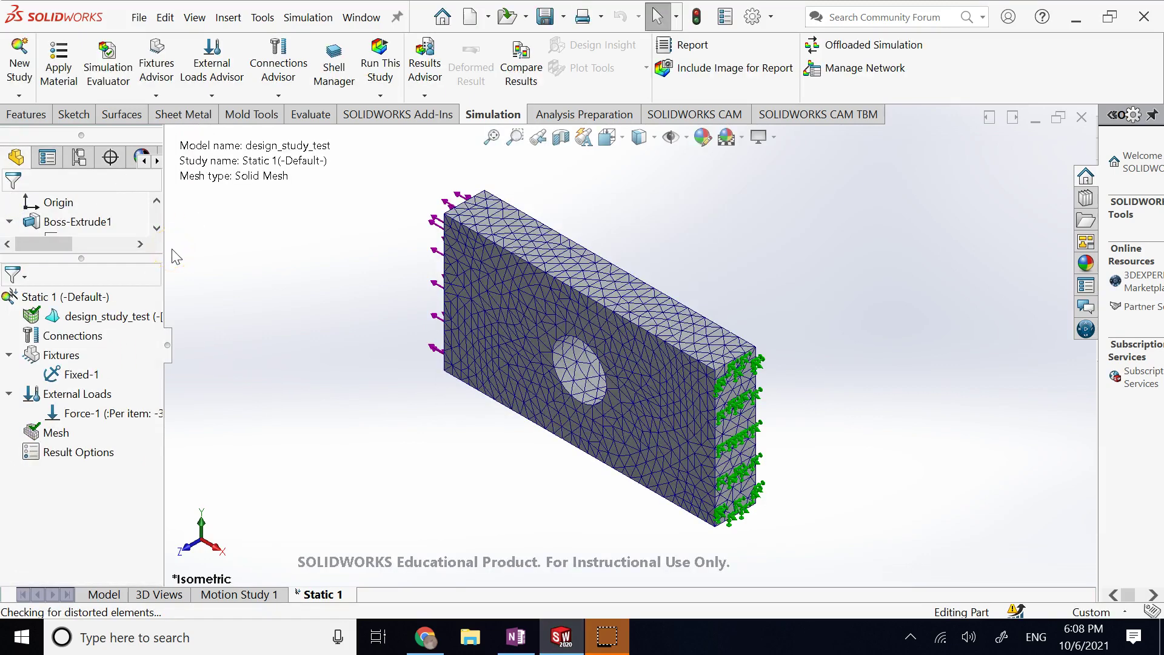
- Run the static study to solve the stress, displacement and strain results
left_click(182, 414)
left_click(731, 265)
left_click(380, 66)
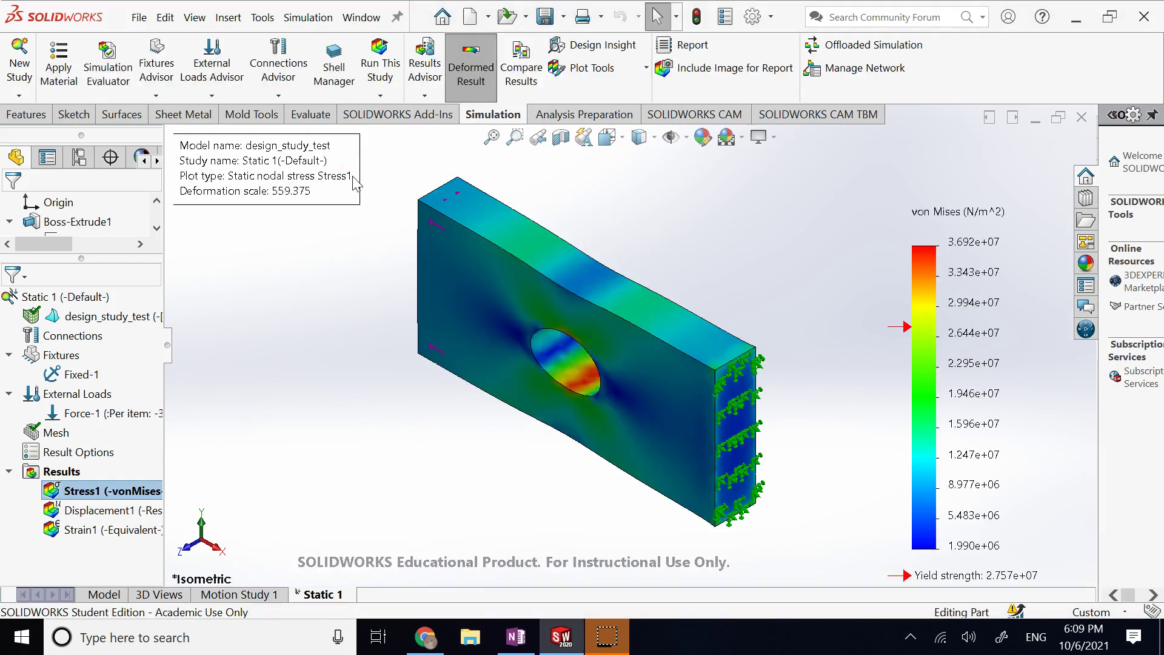
left_click(293, 388)
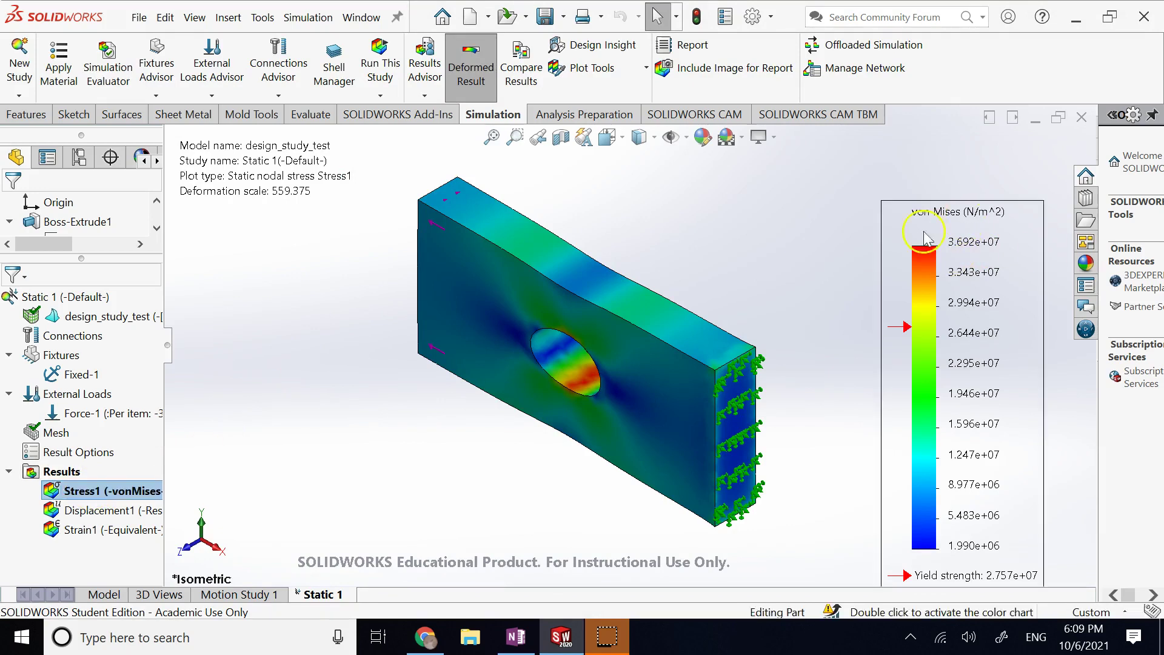
- Edit the Stress1 plot definition to show von Mises stress in psi
right_click(83, 497)
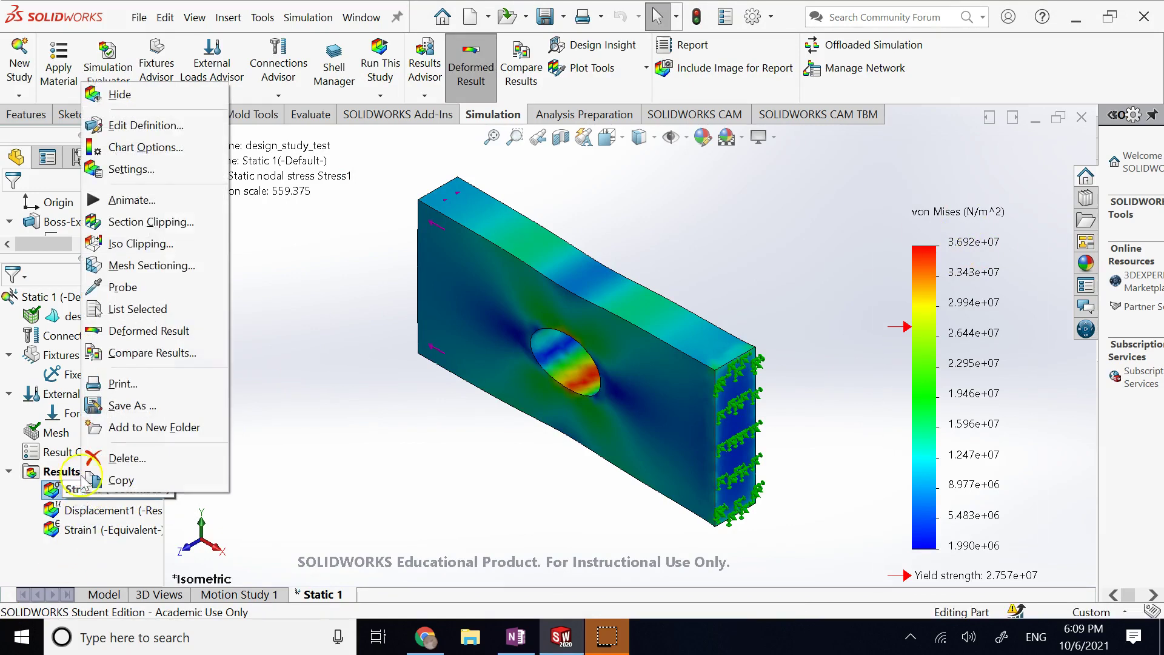
left_click(156, 126)
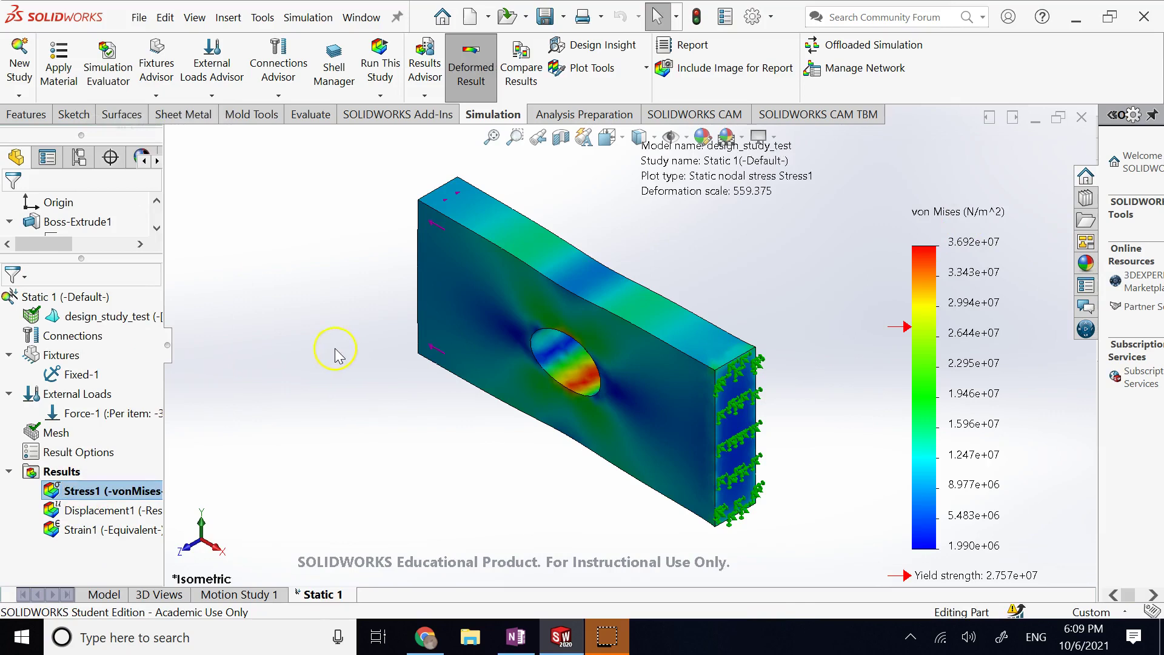
left_click(118, 336)
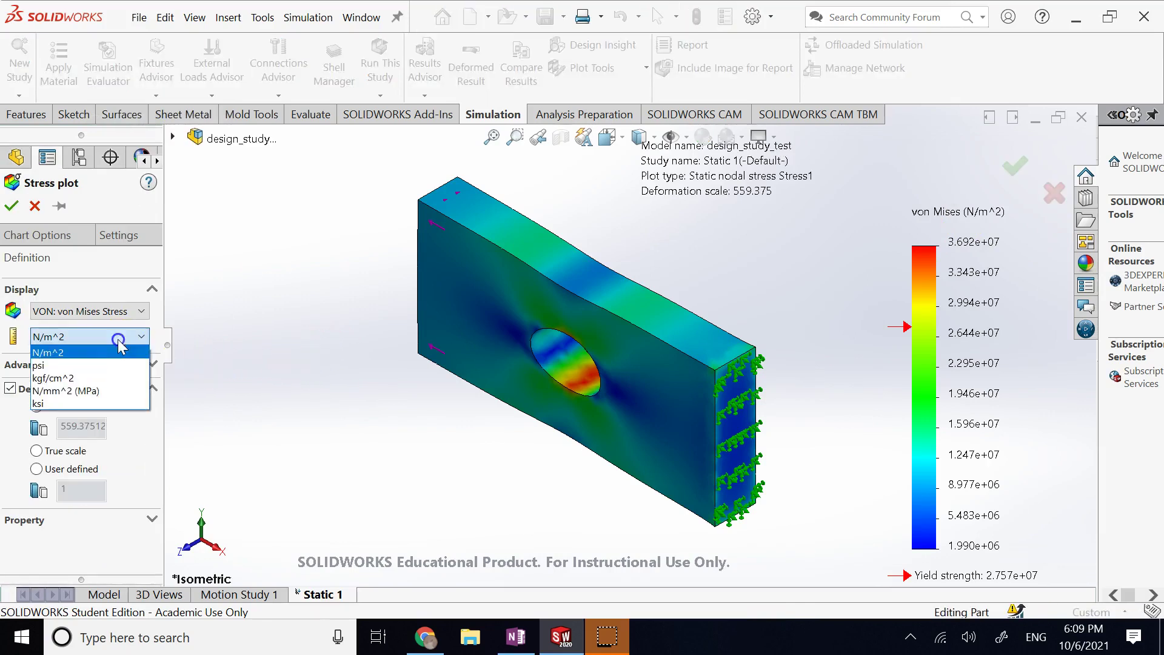
left_click(62, 366)
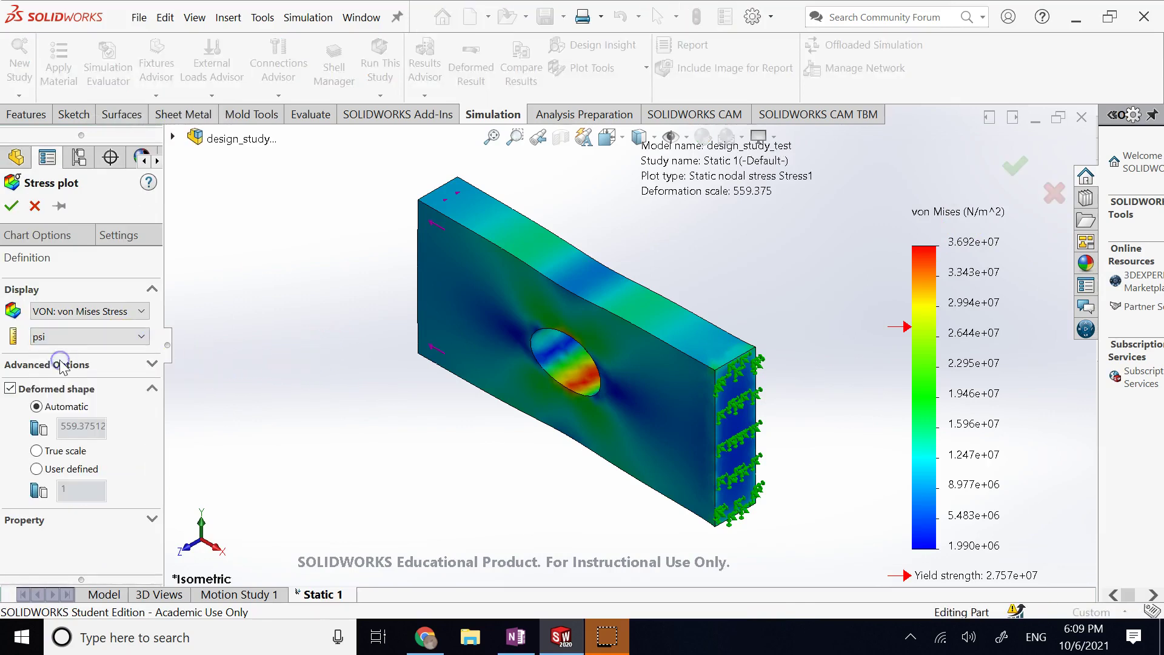
left_click(115, 311)
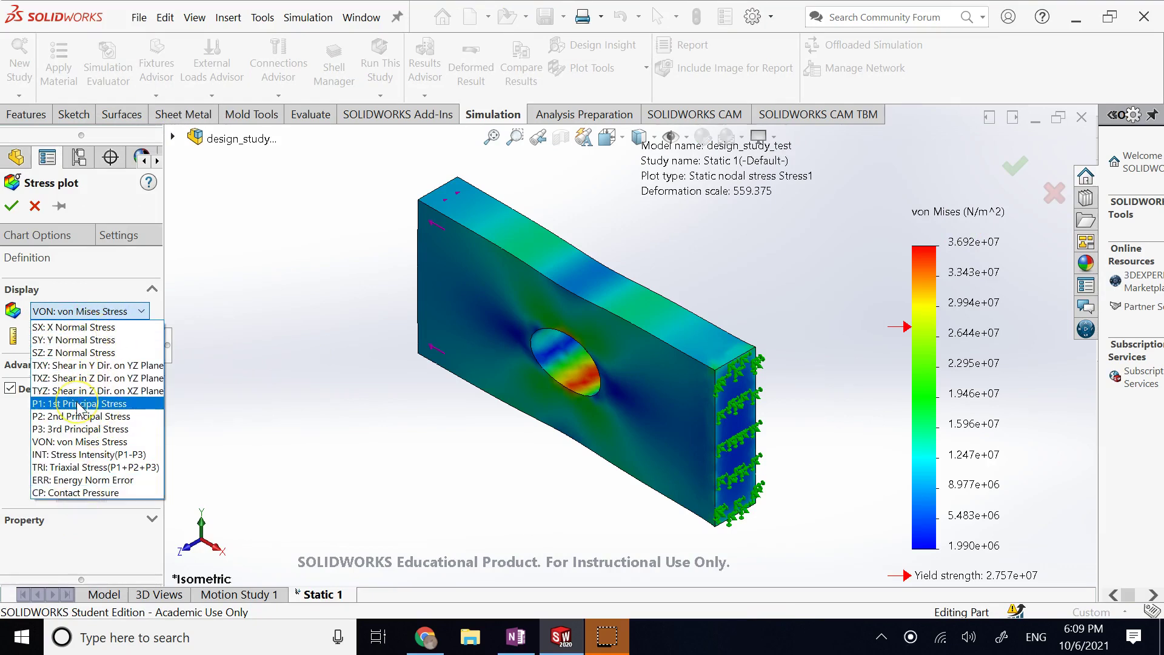
left_click(109, 448)
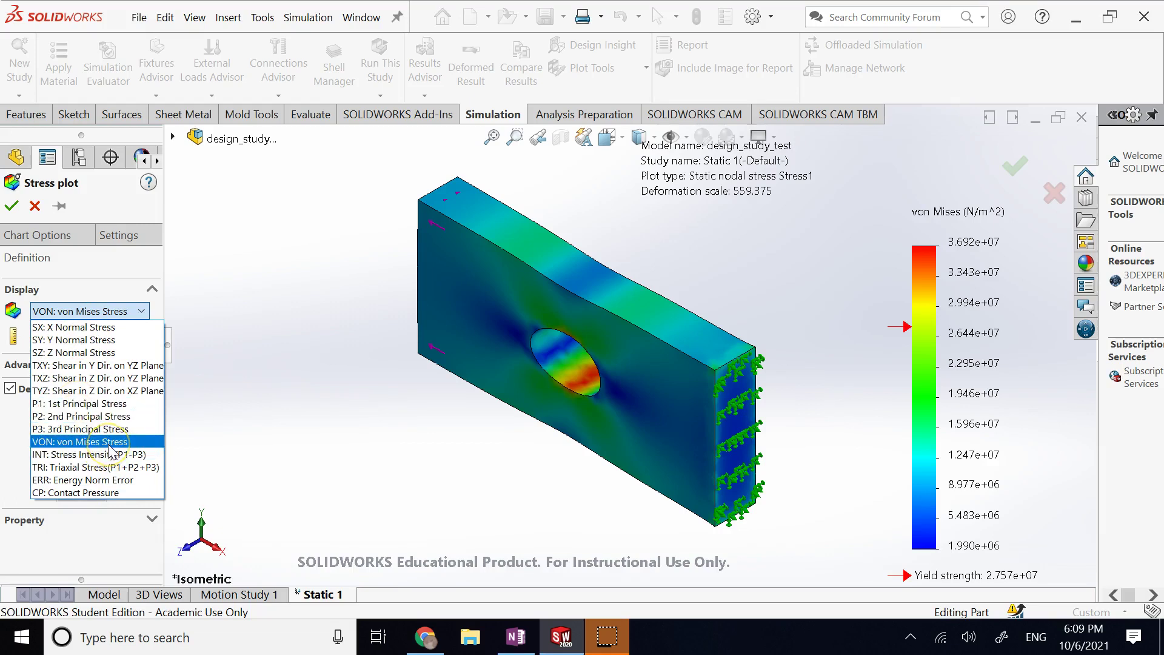
left_click(11, 206)
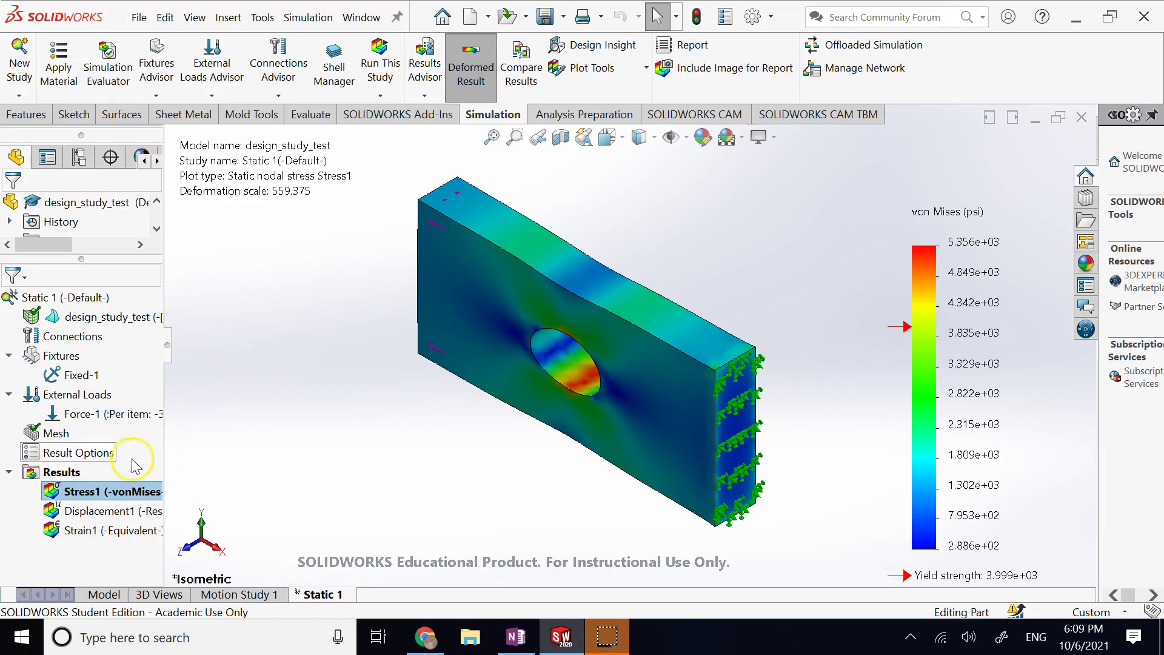
- Define a factor of safety plot for all bodies using the Max von Mises Stress criterion
right_click(77, 470)
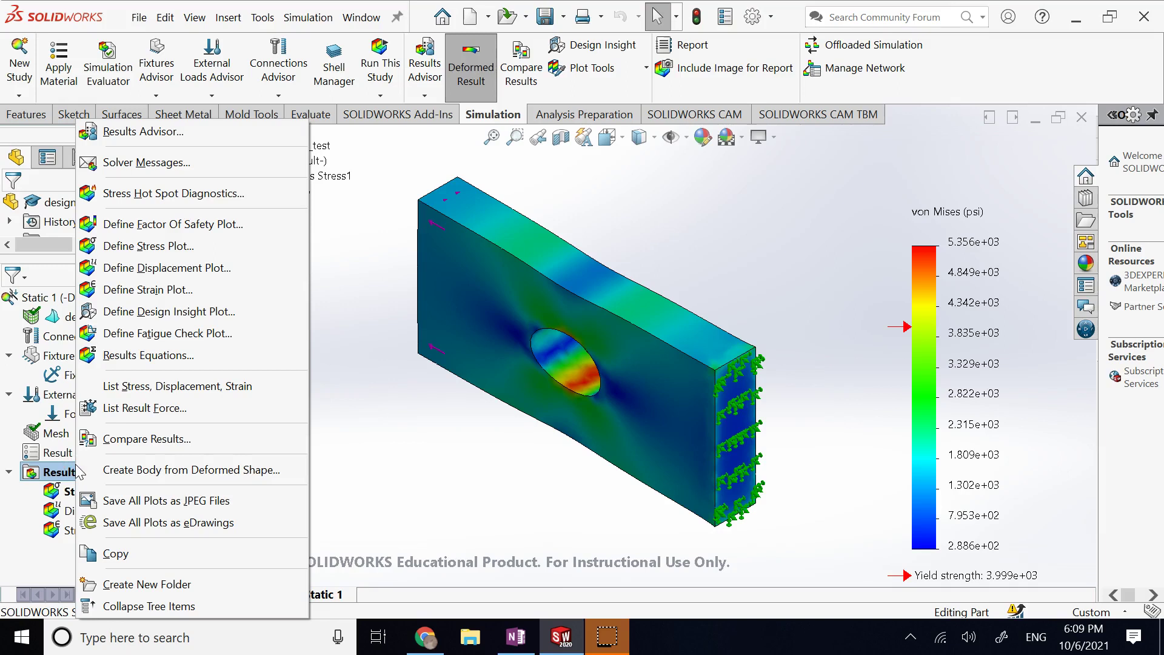
left_click(157, 224)
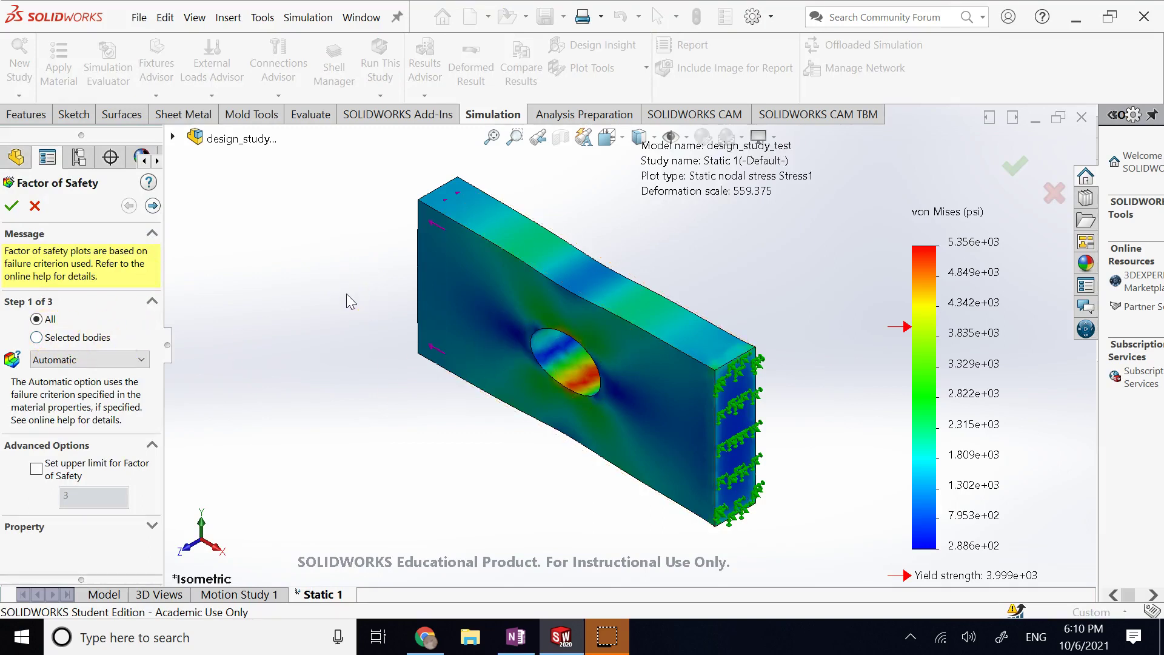
left_click(95, 362)
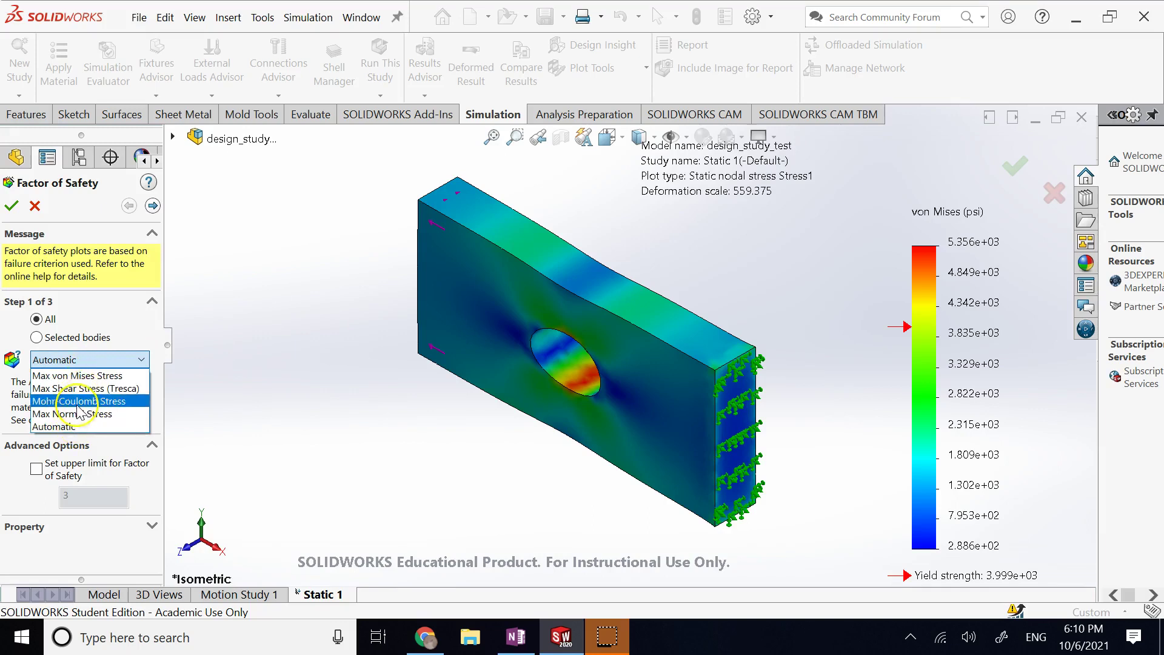
left_click(108, 377)
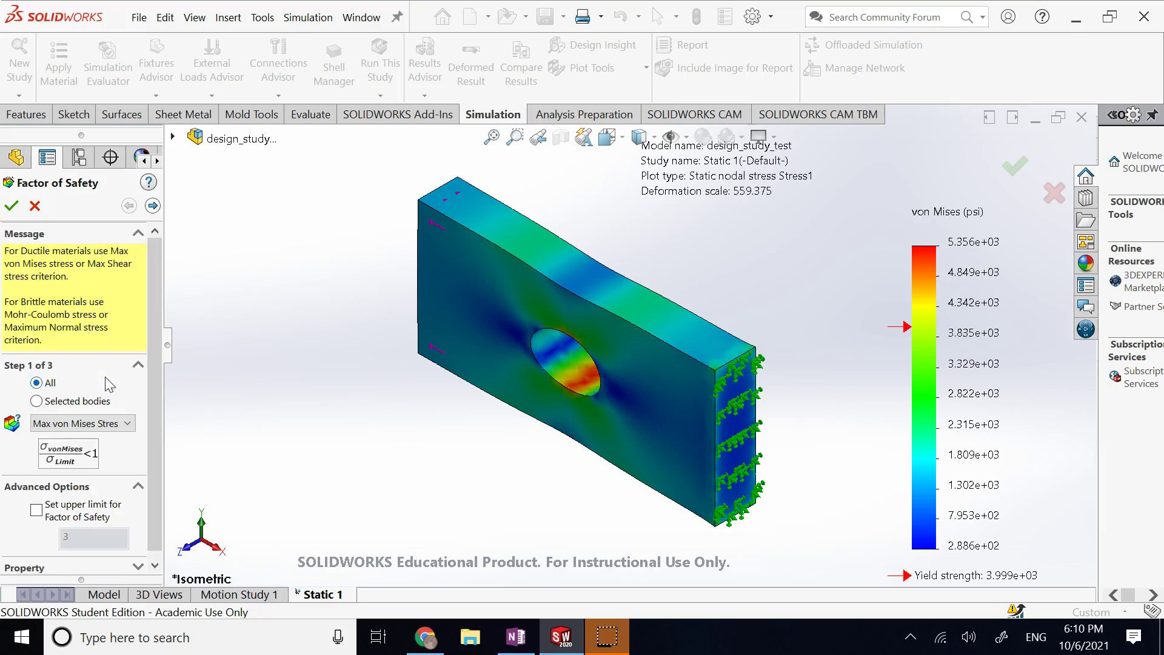
left_click(11, 205)
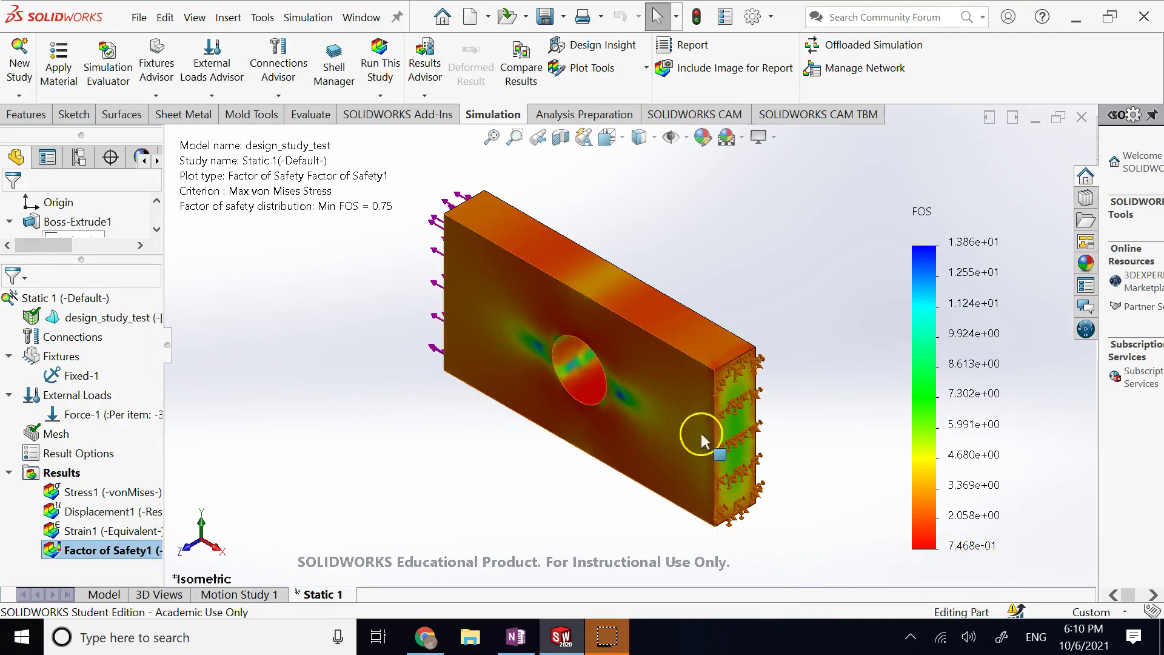
- Examine the minimum factor of safety and the color legend of the factor of safety plot
left_click(379, 213)
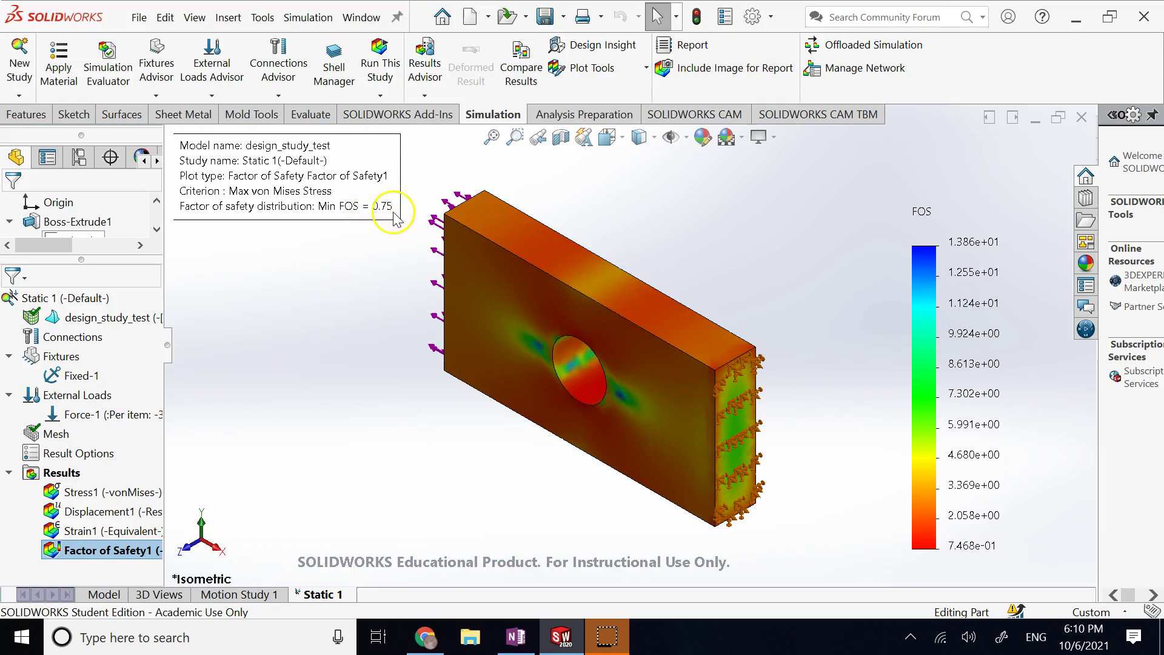
left_click(942, 249)
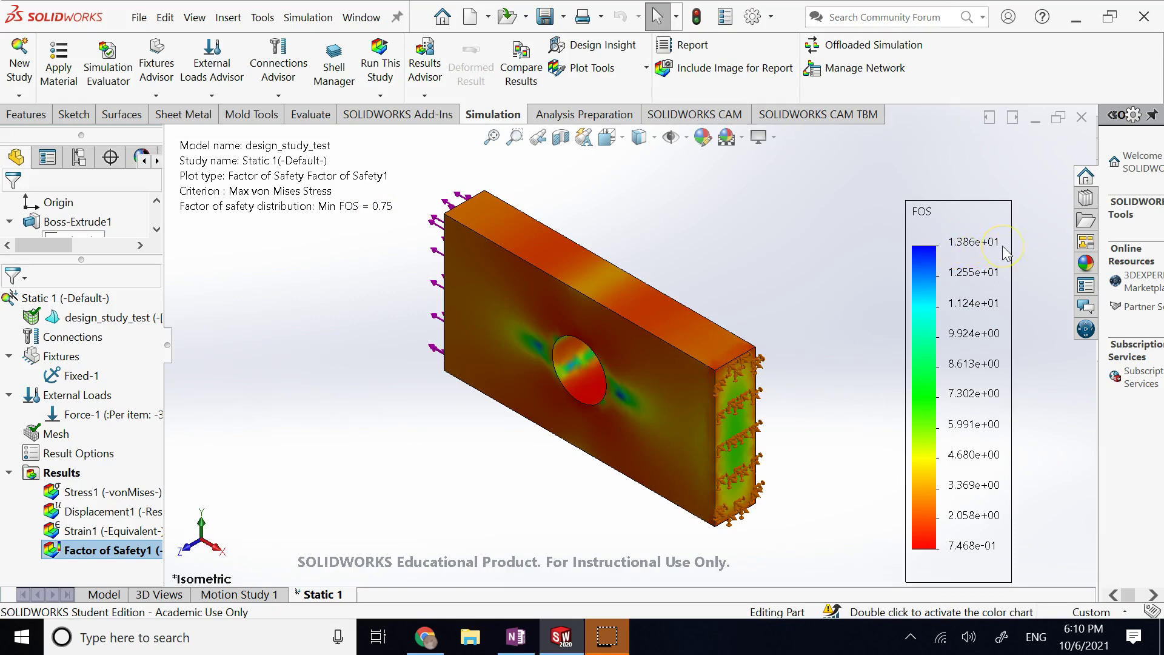
left_click(292, 366)
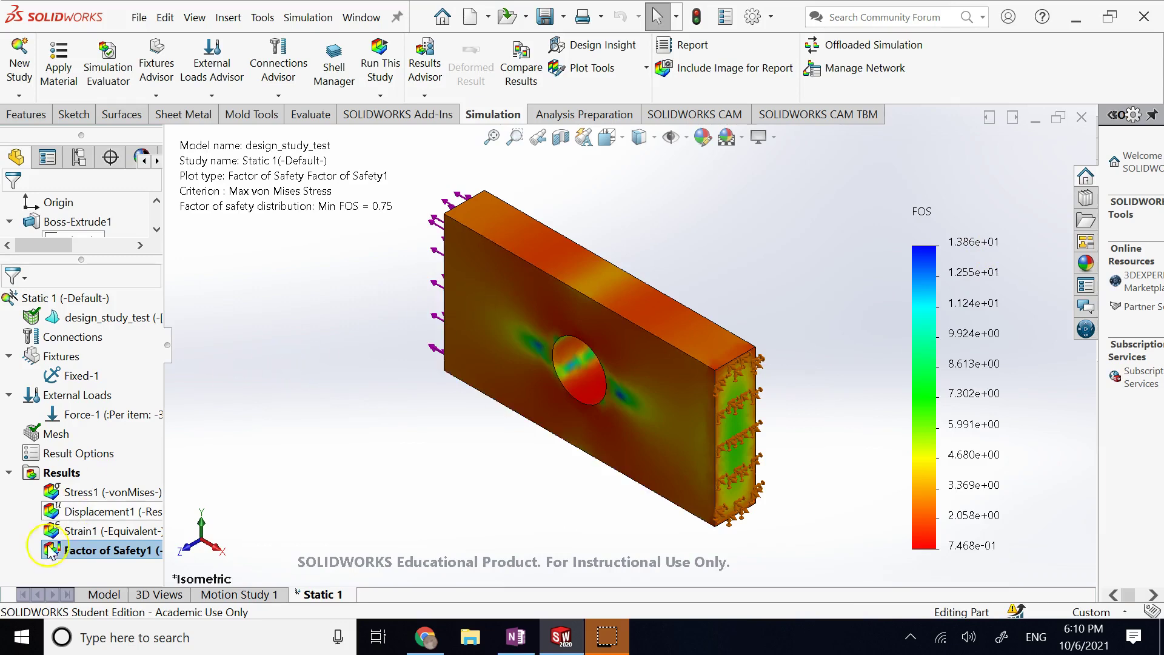
left_click(71, 504)
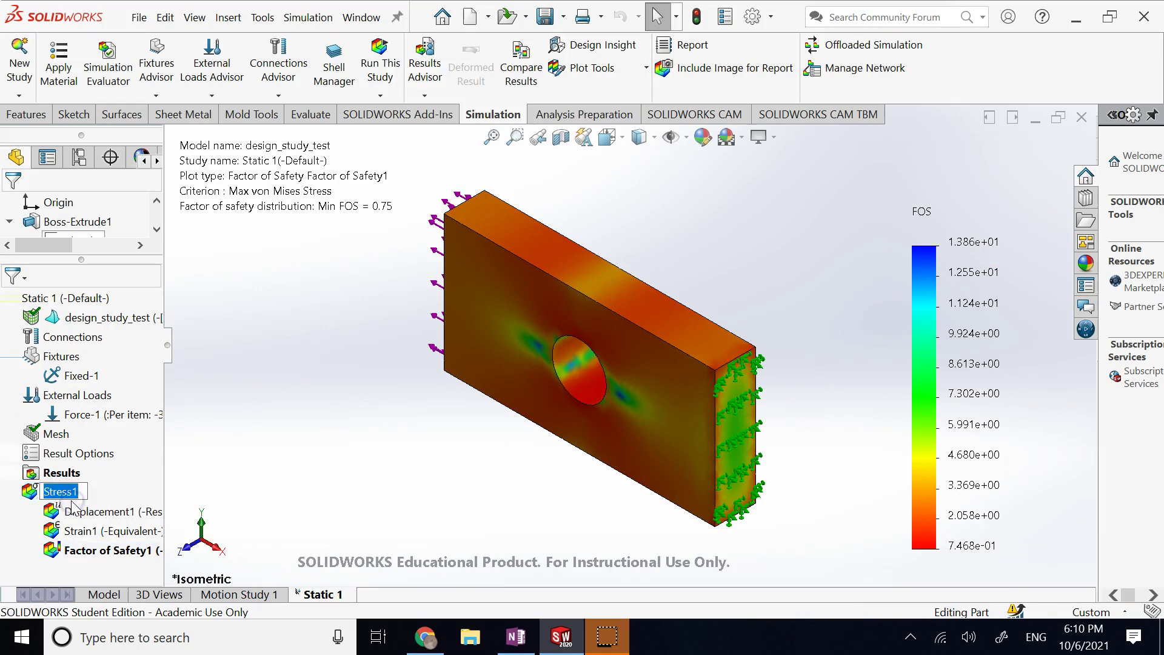
left_click(72, 502)
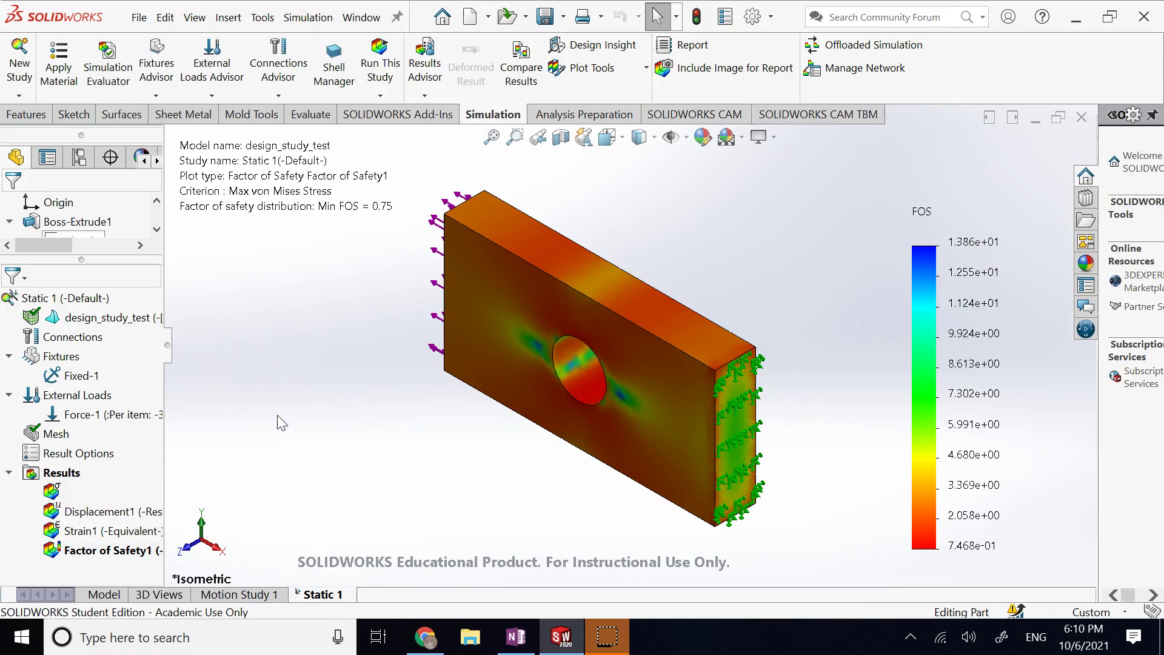
left_click(326, 273)
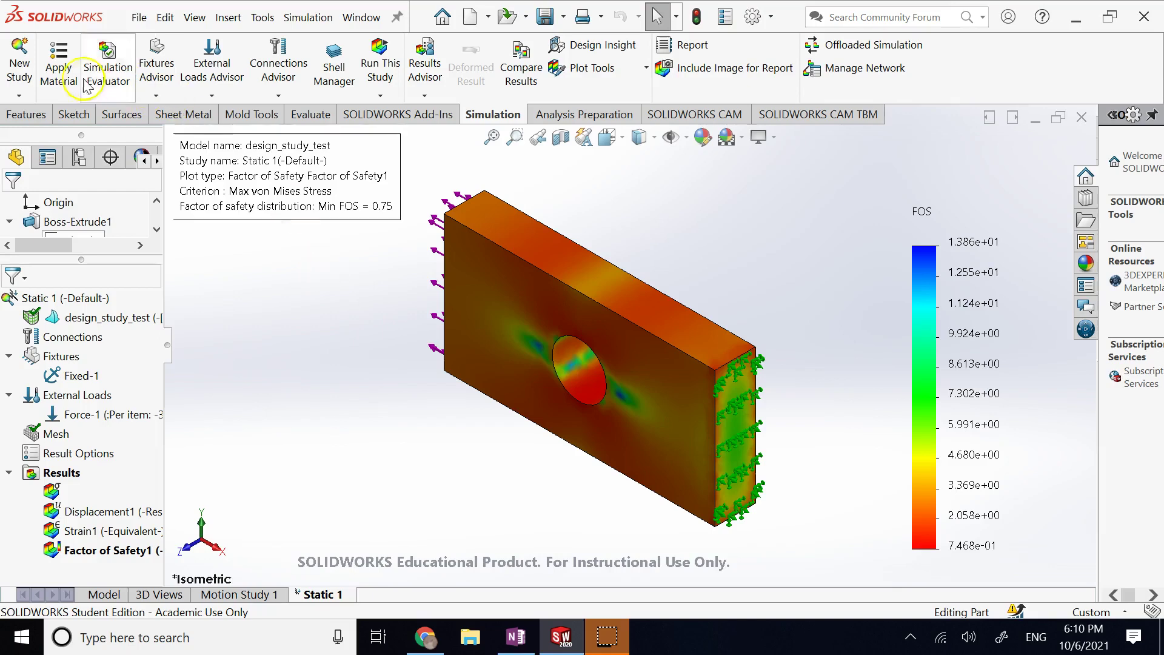
- Create a new study of the Design Study type
left_click(20, 61)
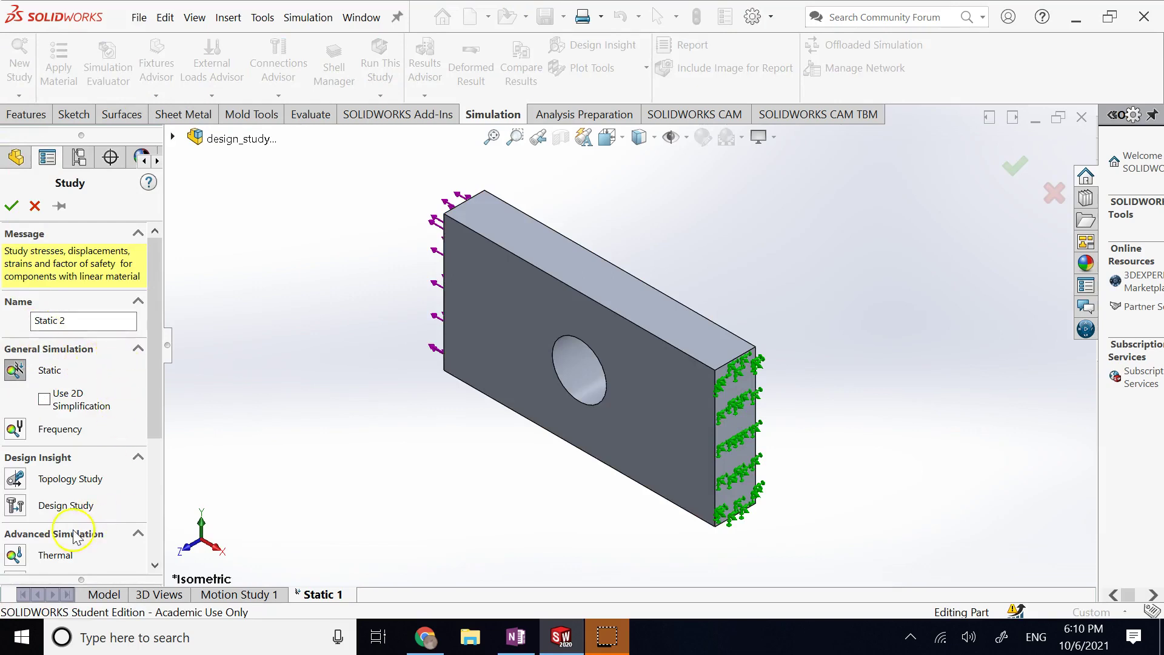
left_click(15, 507)
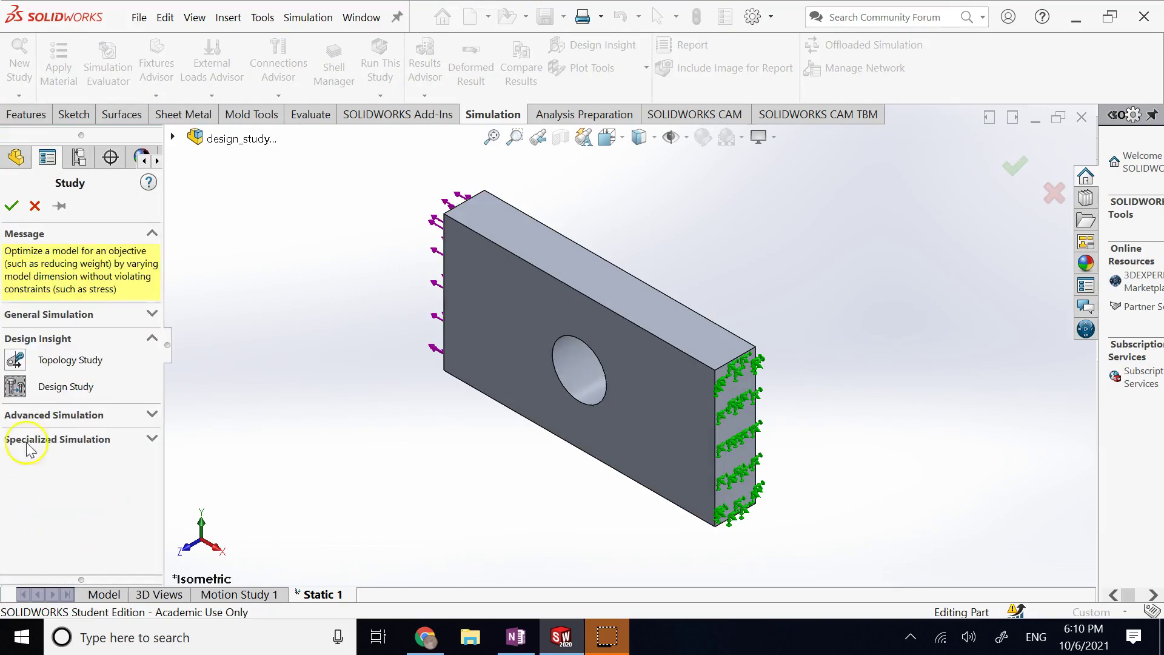
left_click(14, 205)
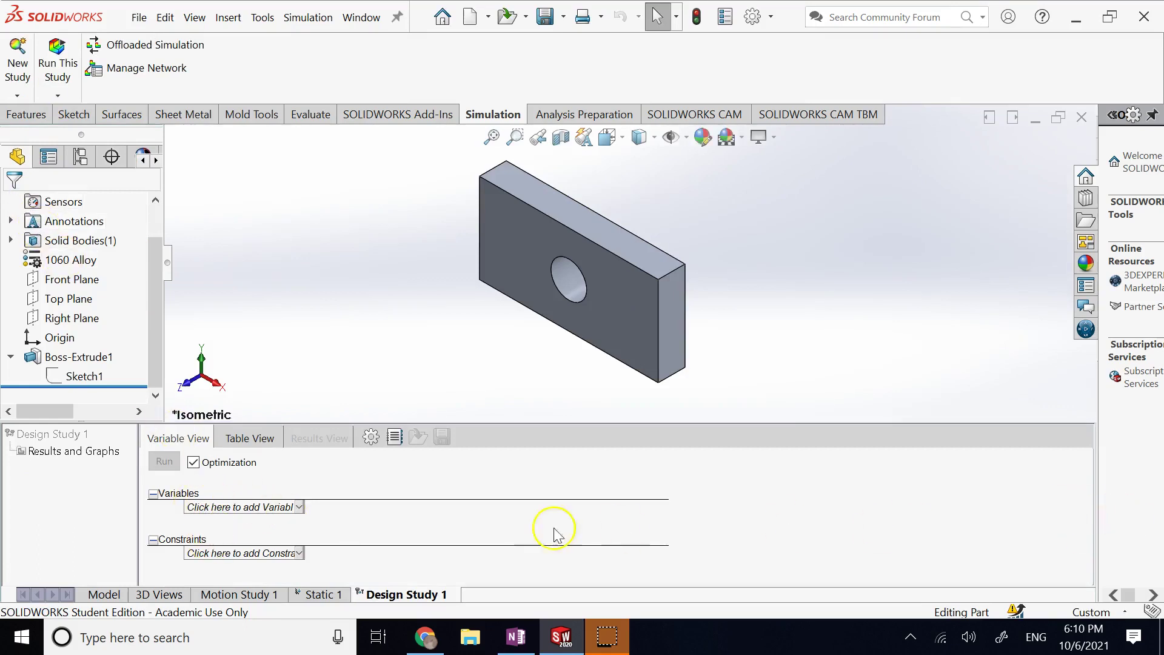
- Add a design study variable by linking a new parameter named t to the block's 30 mm extrusion depth dimension
scroll(249, 510, "down", 1)
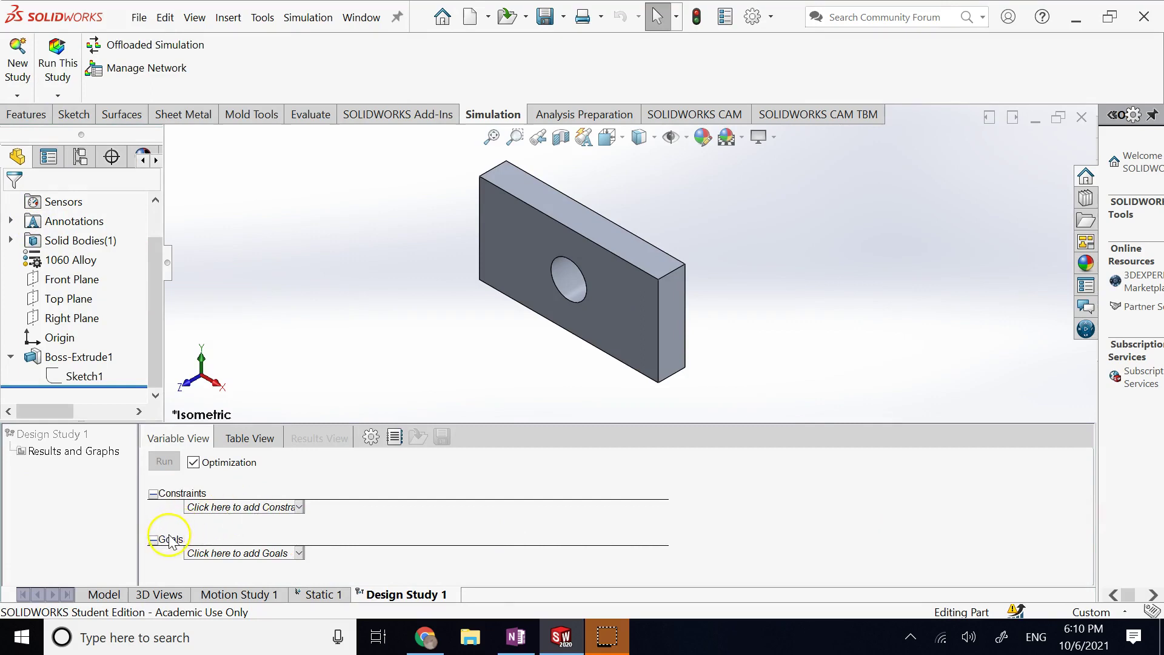
scroll(168, 540, "up", 1)
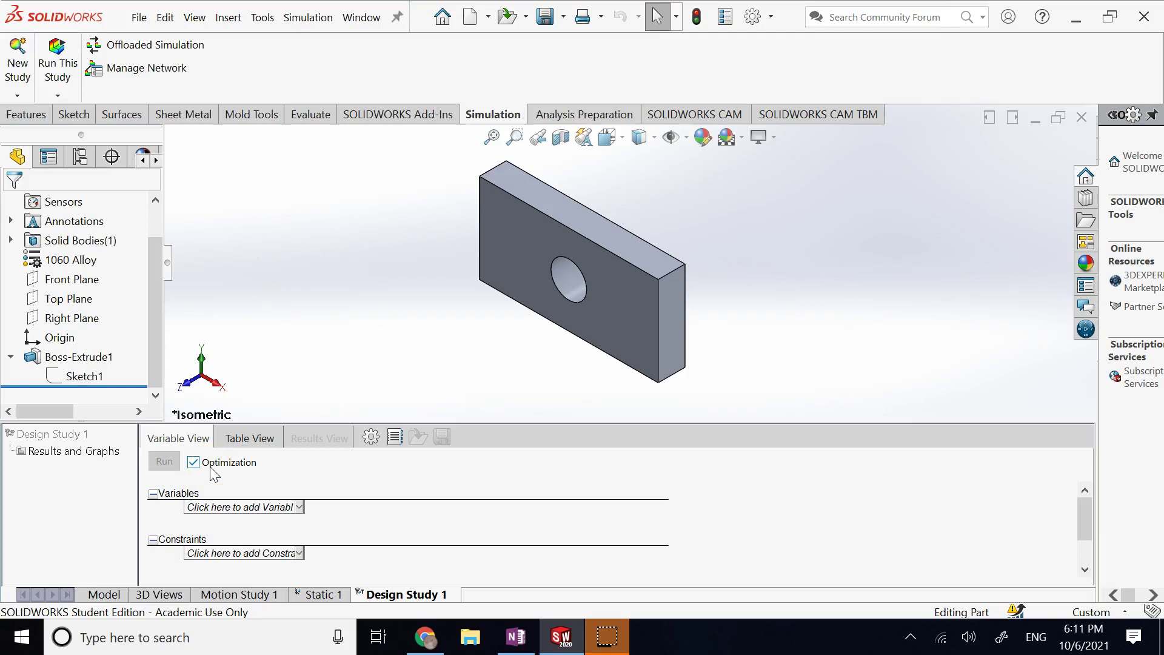
left_click(239, 508)
left_click(223, 520)
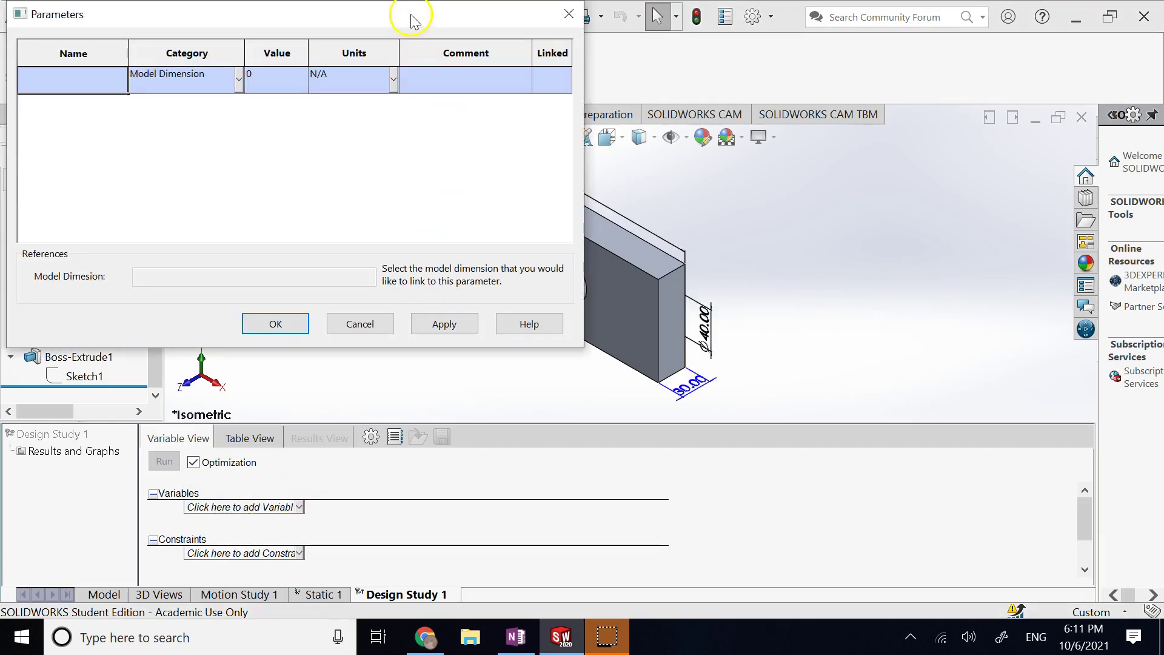
left_click_drag(413, 20, 286, 142)
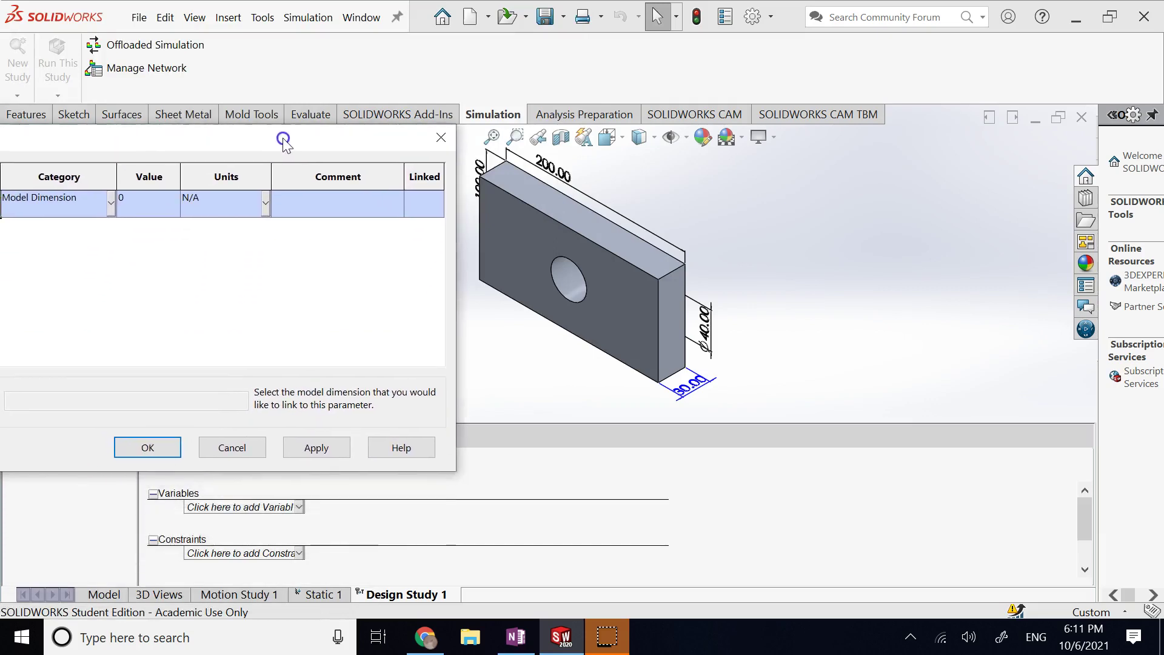
left_click(677, 408)
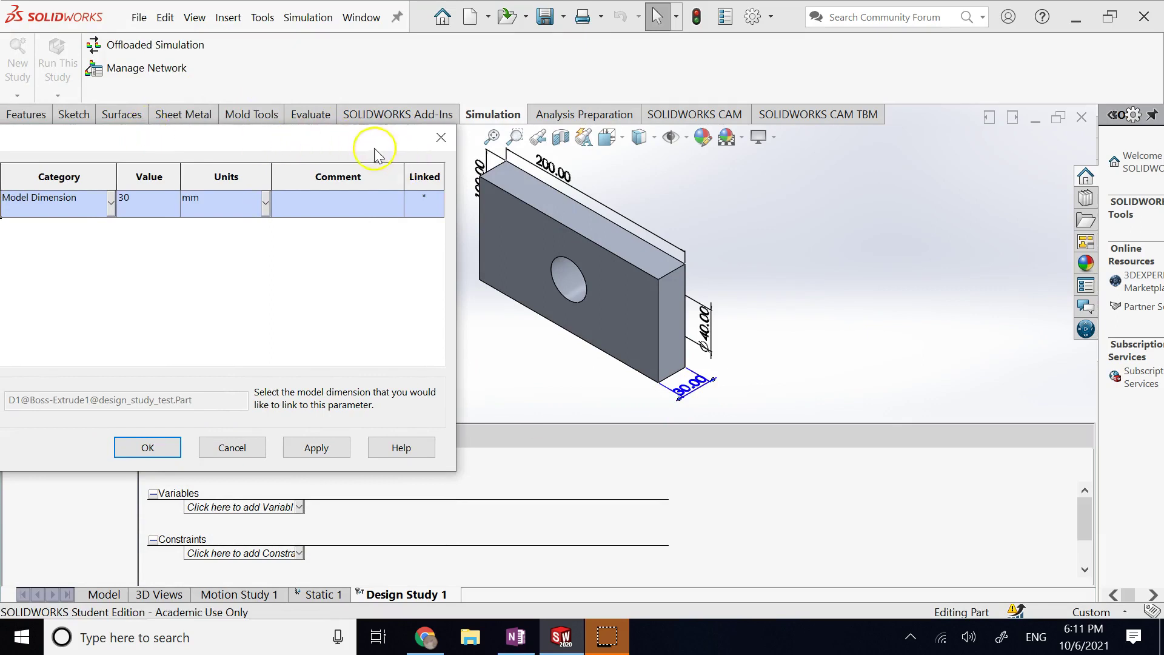
left_click_drag(375, 148, 676, 157)
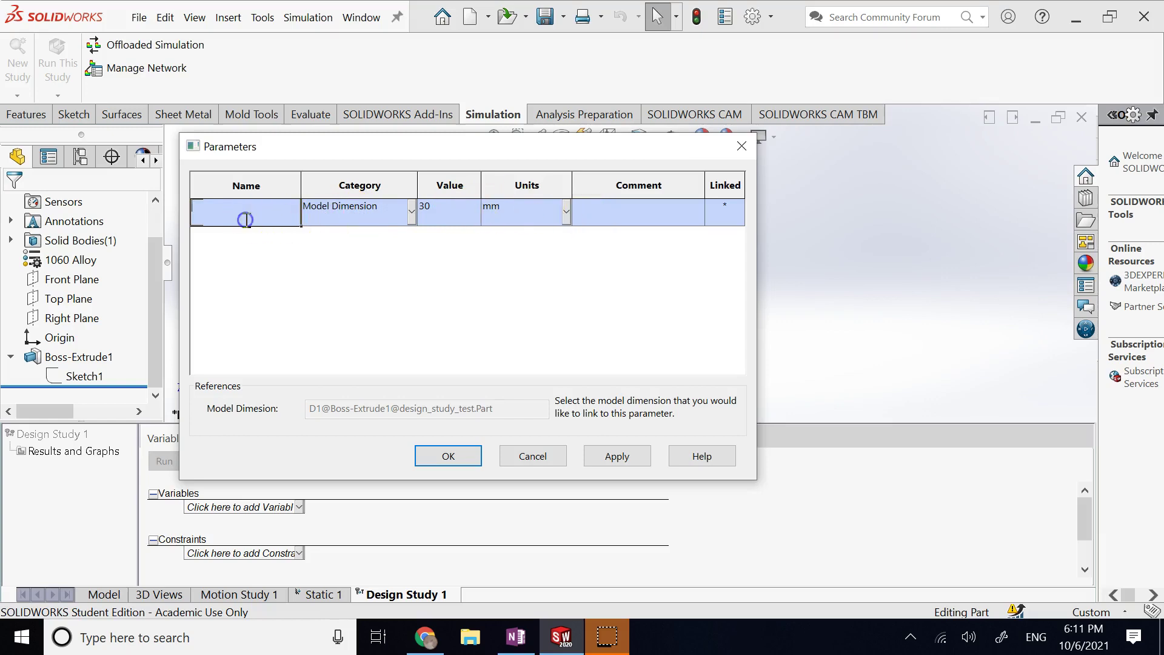
left_click(448, 456)
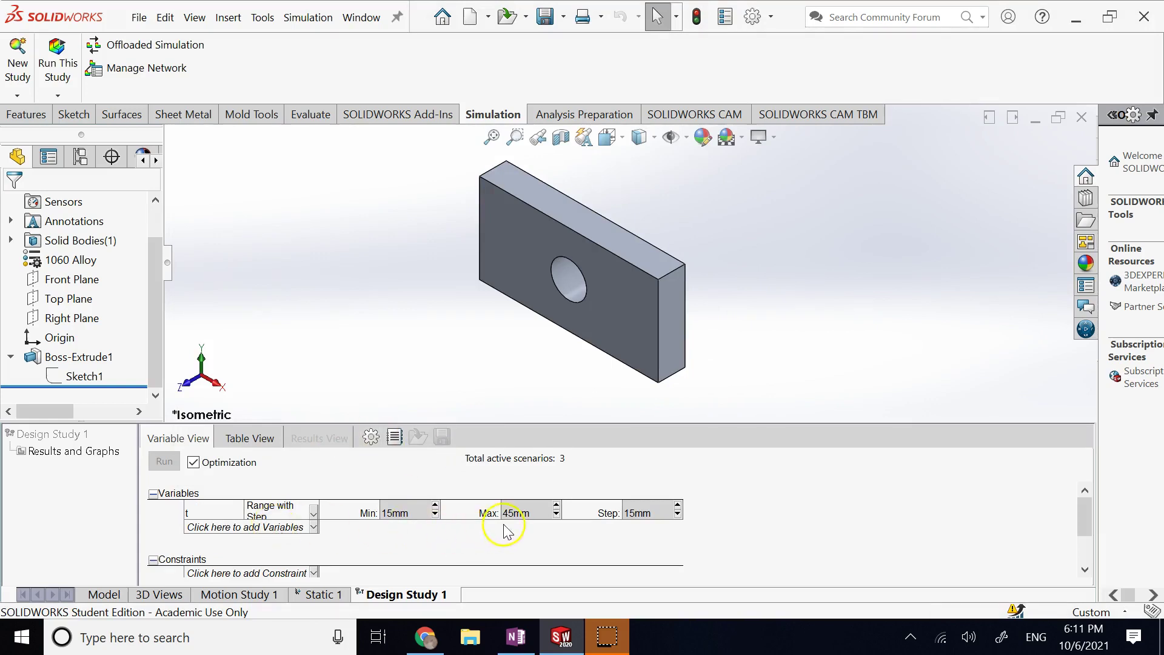
- Set the range of variable t to a minimum of 10 mm and a maximum of 100 mm
left_click(434, 515)
left_click(435, 514)
left_click(435, 515)
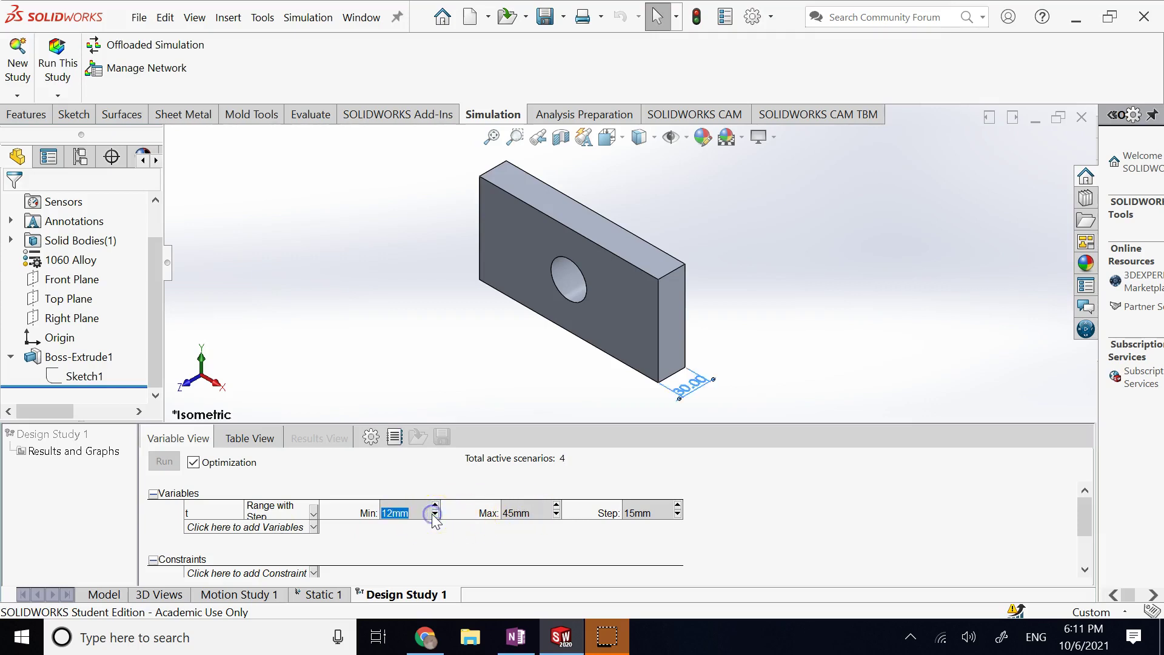
left_click(435, 515)
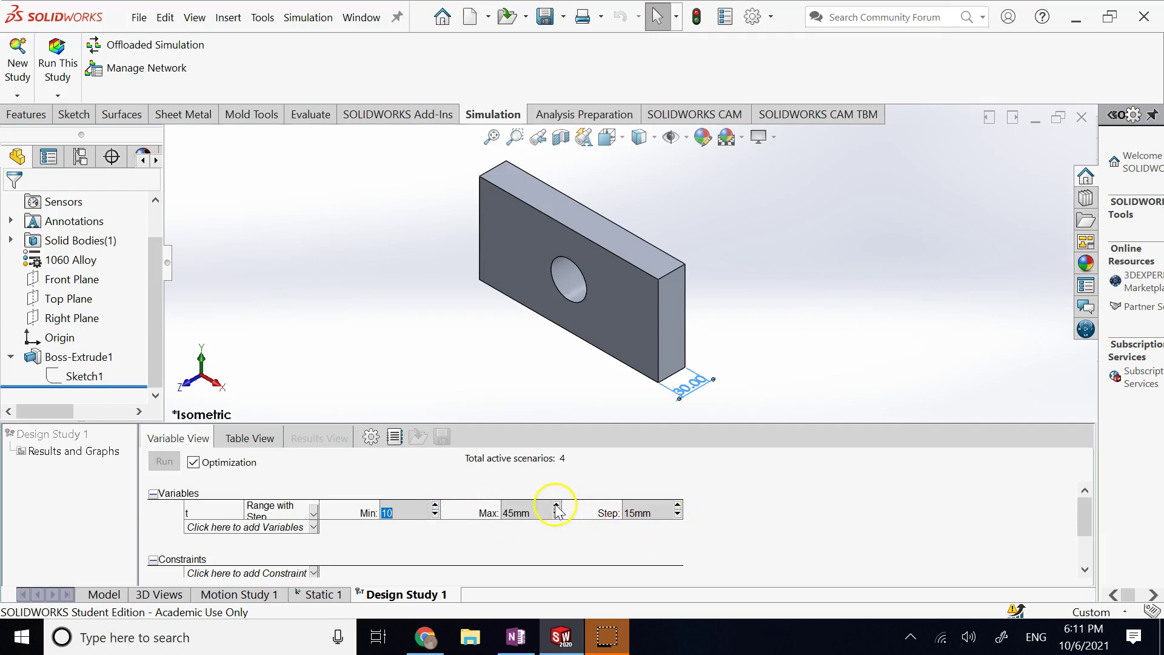
double_click(512, 513)
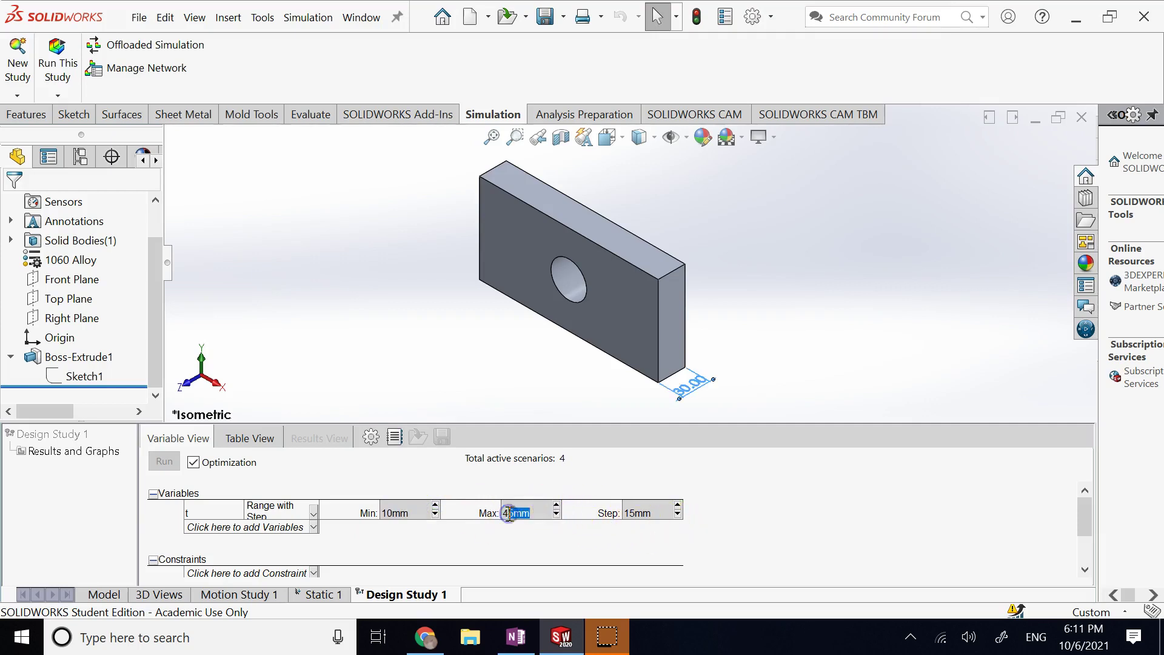
type("4")
- Set the step size of variable t to 10 mm
left_click(669, 513)
left_click(678, 516)
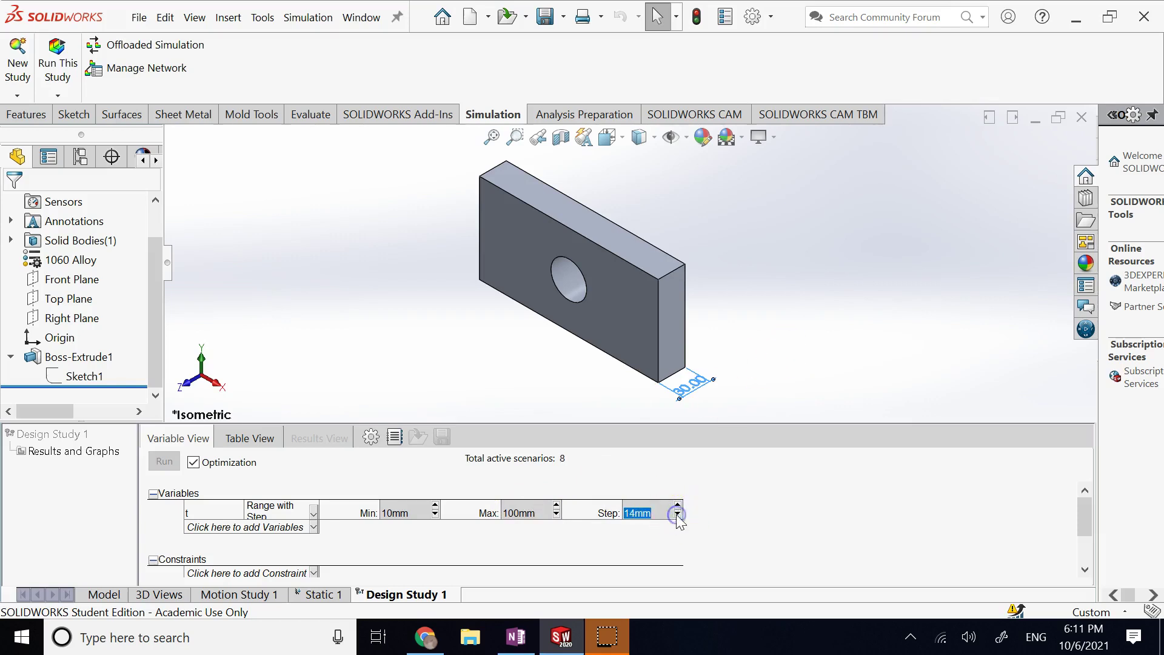
left_click(678, 515)
left_click(678, 516)
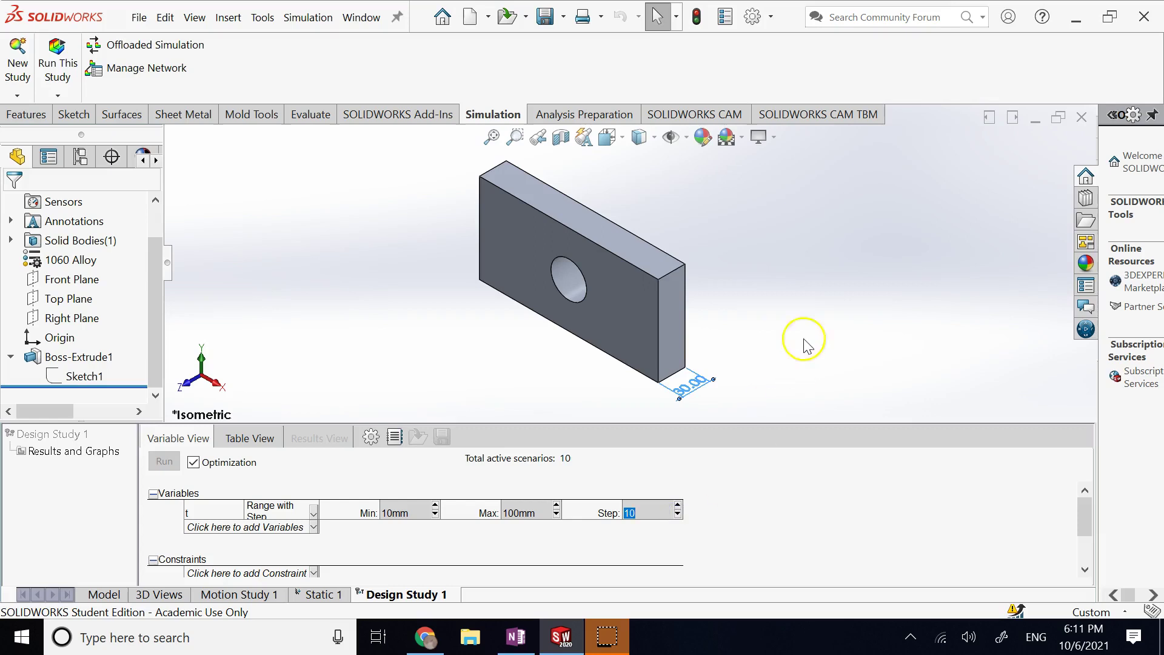
left_click(811, 320)
left_click(625, 513)
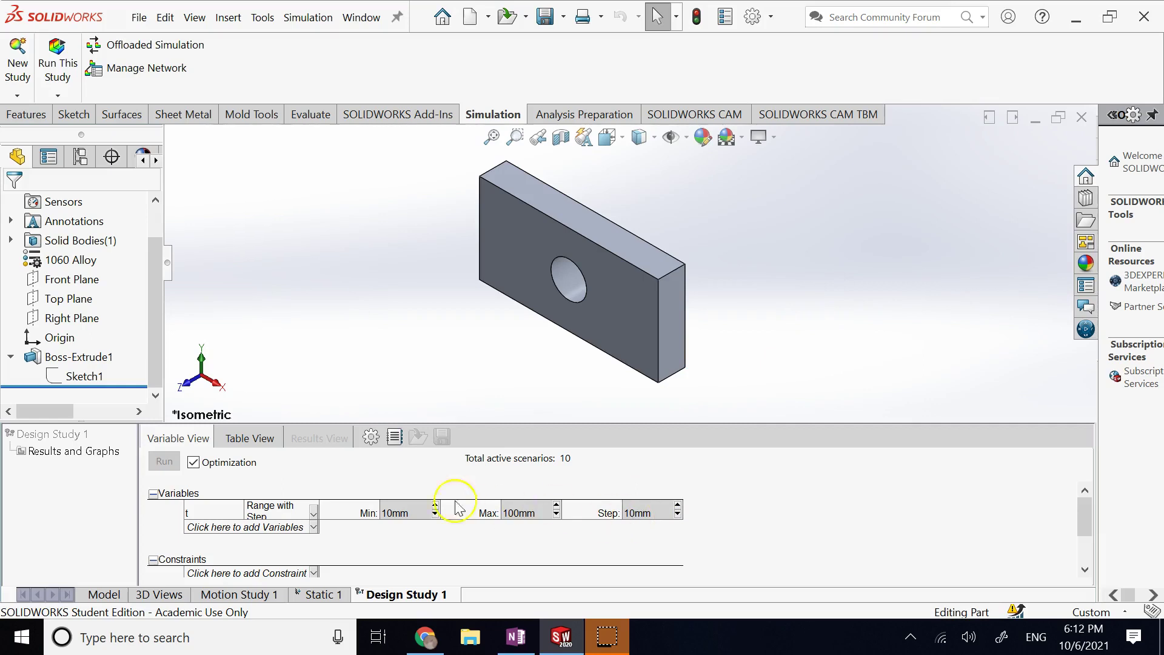
- Add a constraint sensor of type Simulation Data that tracks the model minimum Factor of Safety across all steps
left_click_drag(1088, 515, 1085, 542)
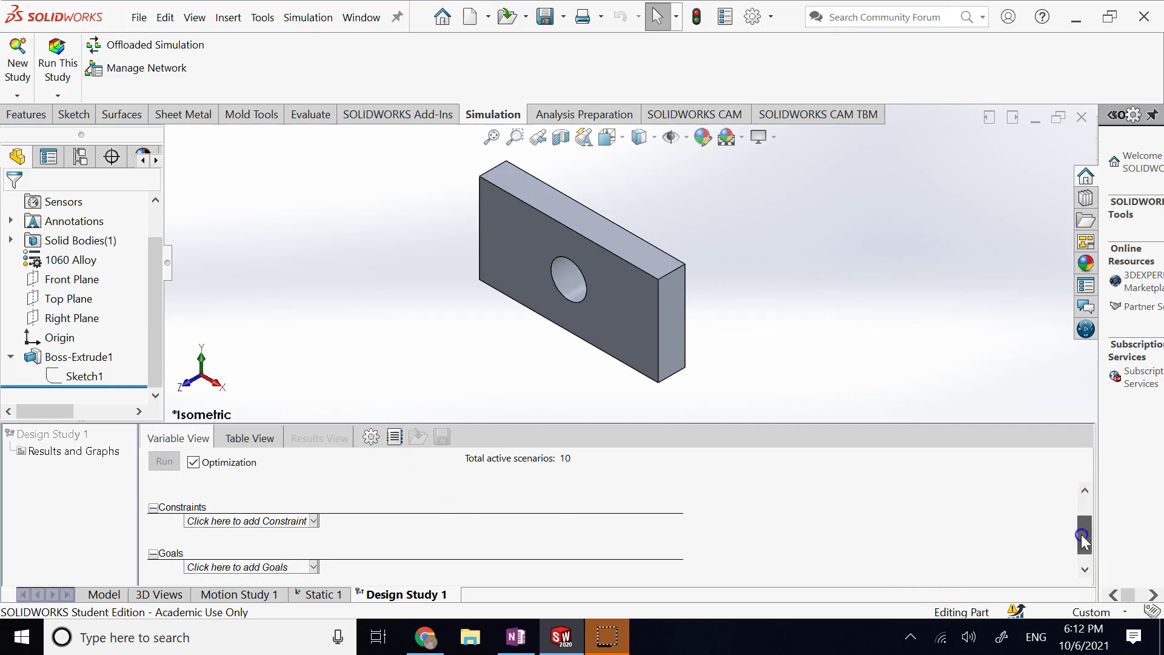
left_click(228, 520)
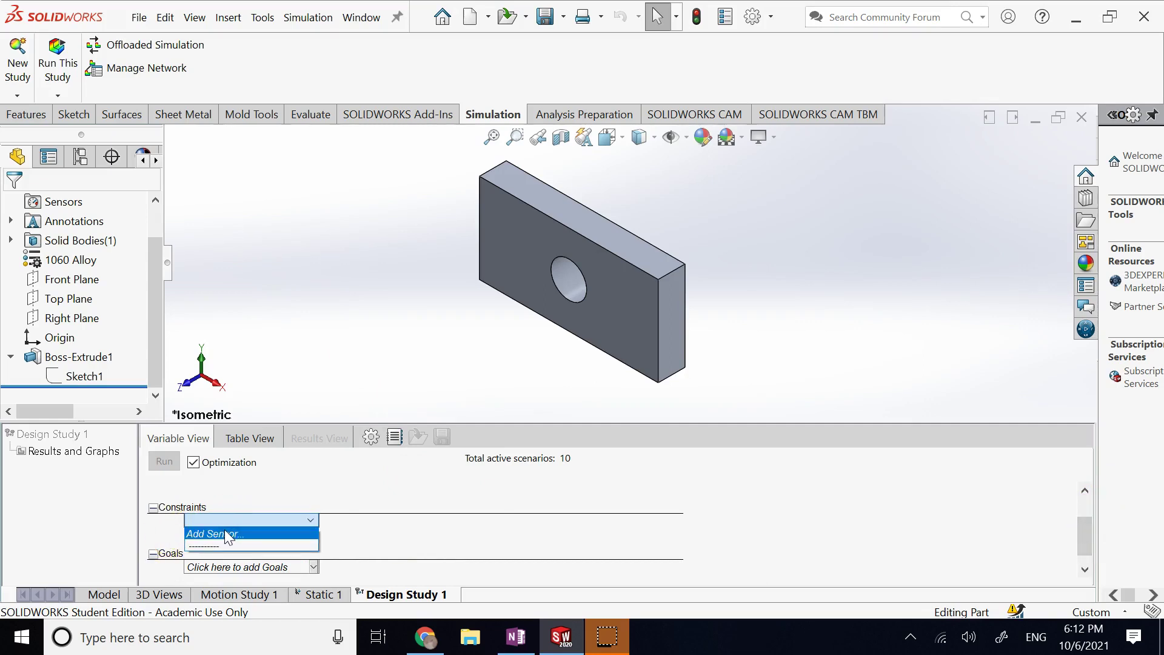
left_click(224, 533)
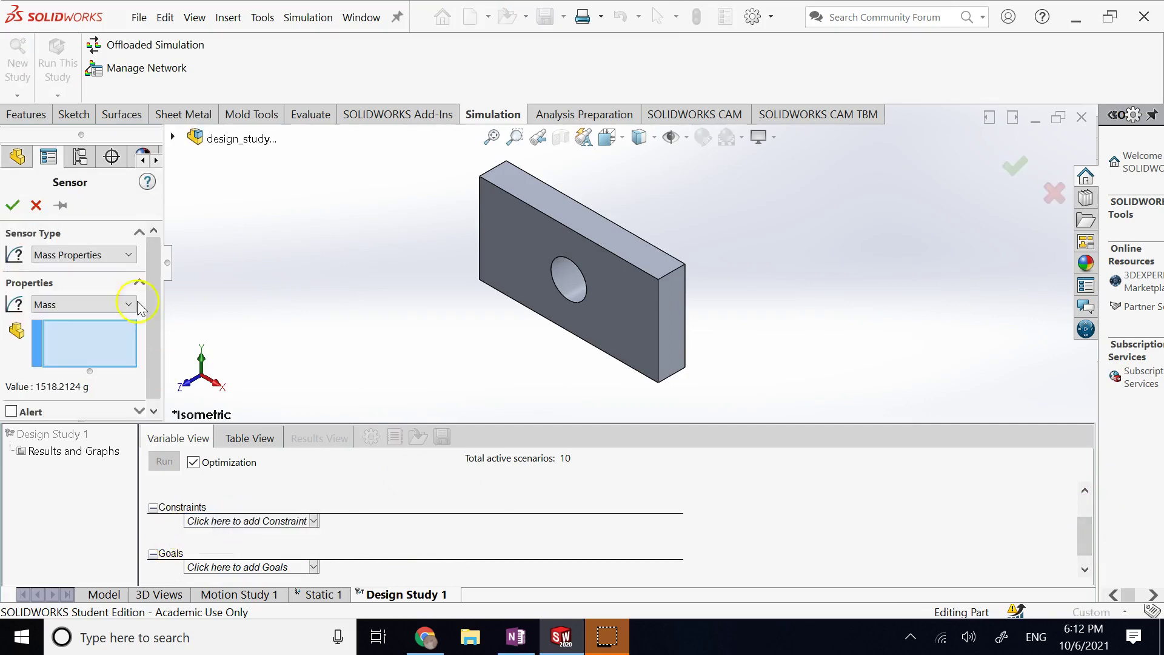
left_click(75, 255)
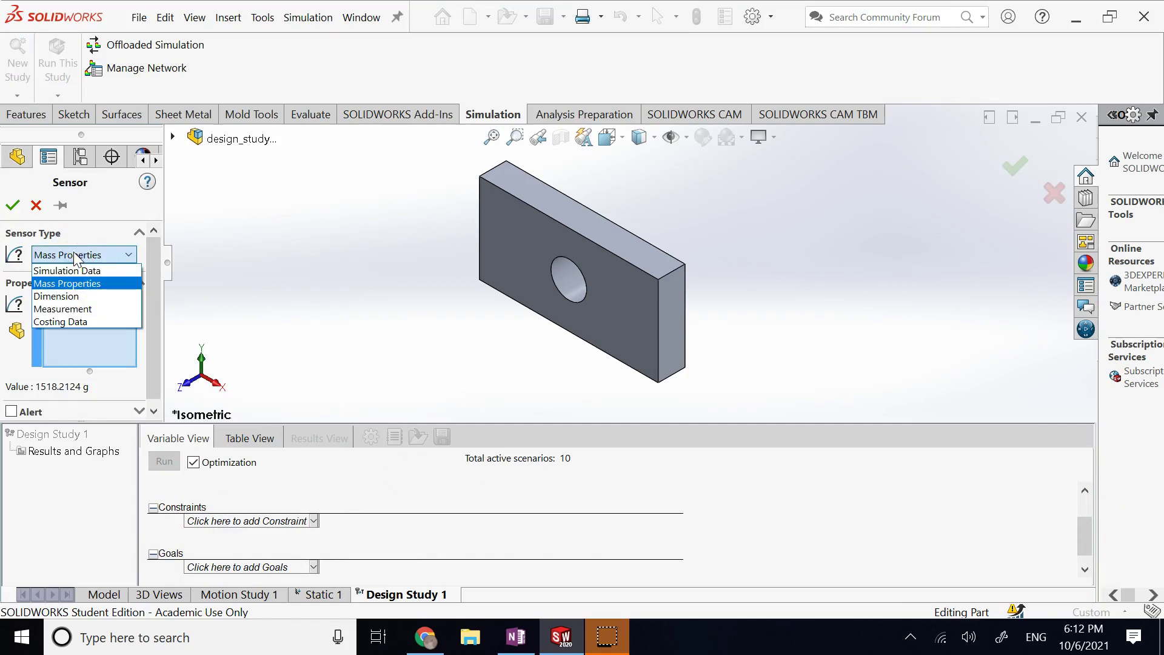
left_click(76, 271)
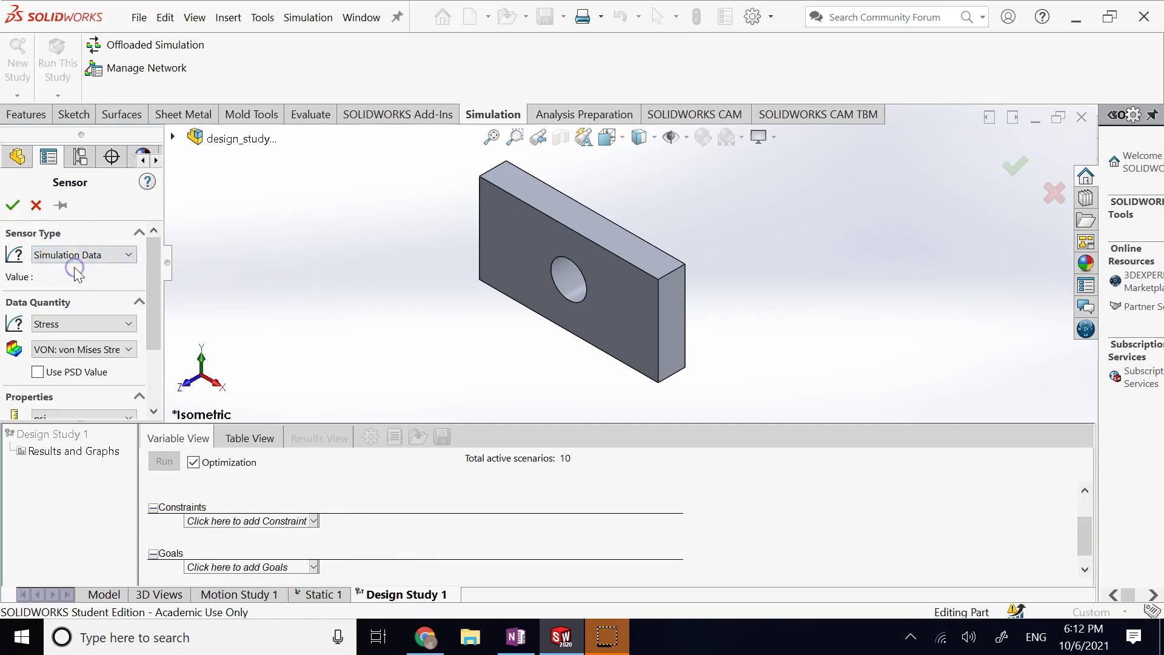
left_click(97, 325)
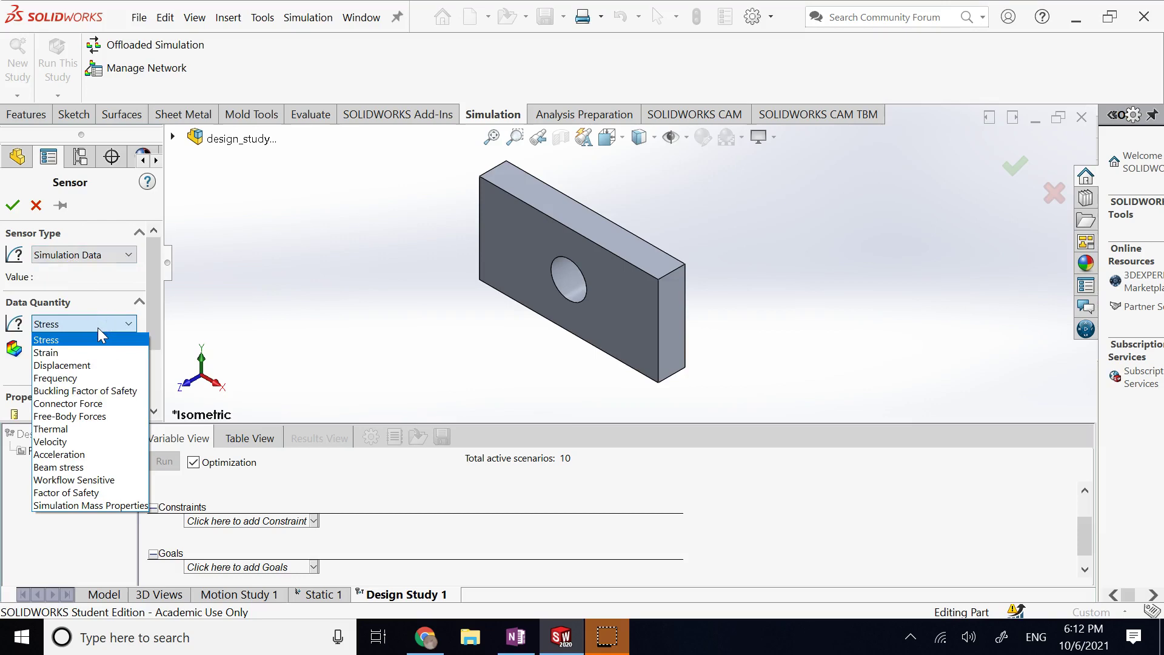
left_click(95, 493)
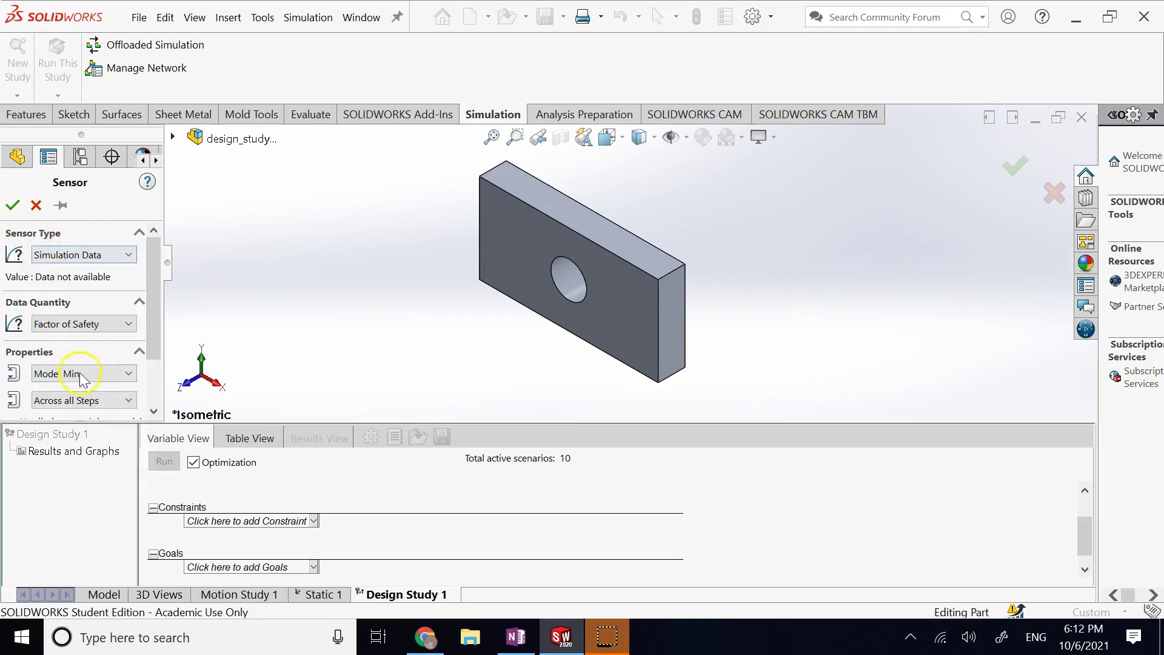
left_click(12, 205)
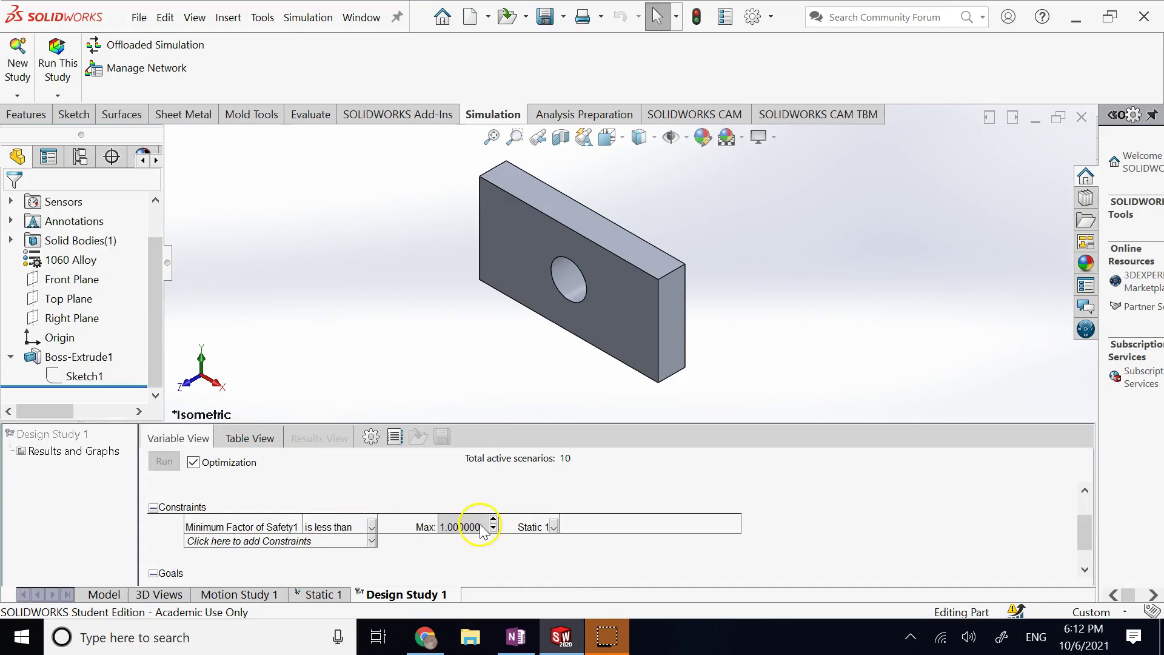
- Require the minimum factor of safety constraint from Static 1 to be greater than 2
left_click(369, 527)
left_click(344, 549)
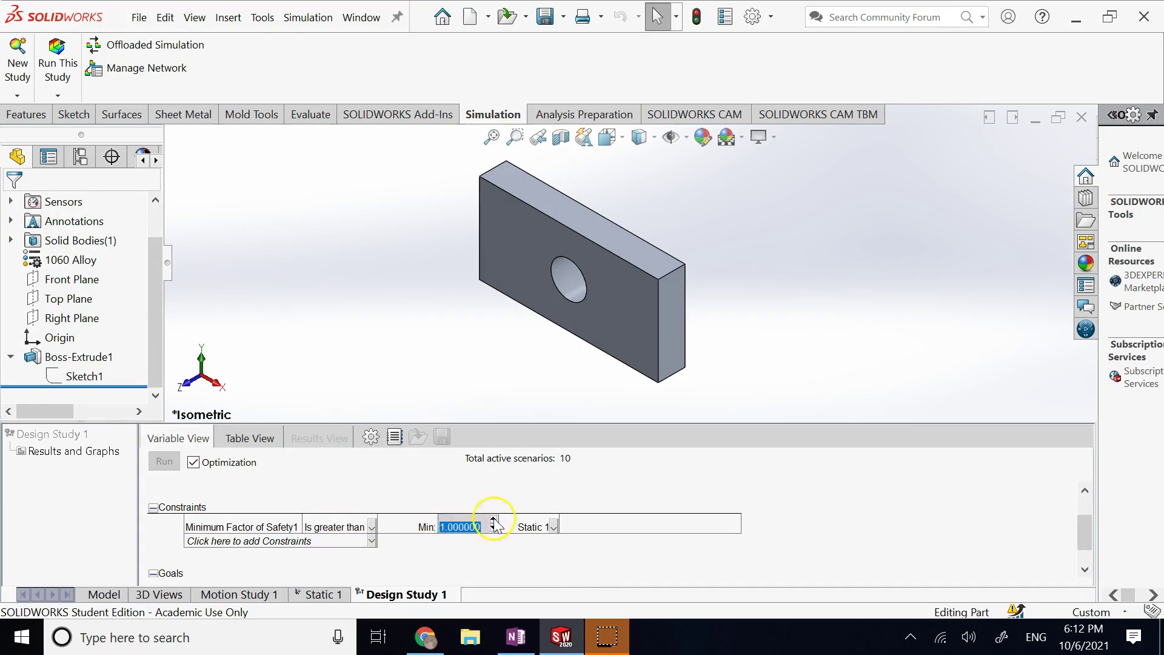
type("2")
left_click(797, 320)
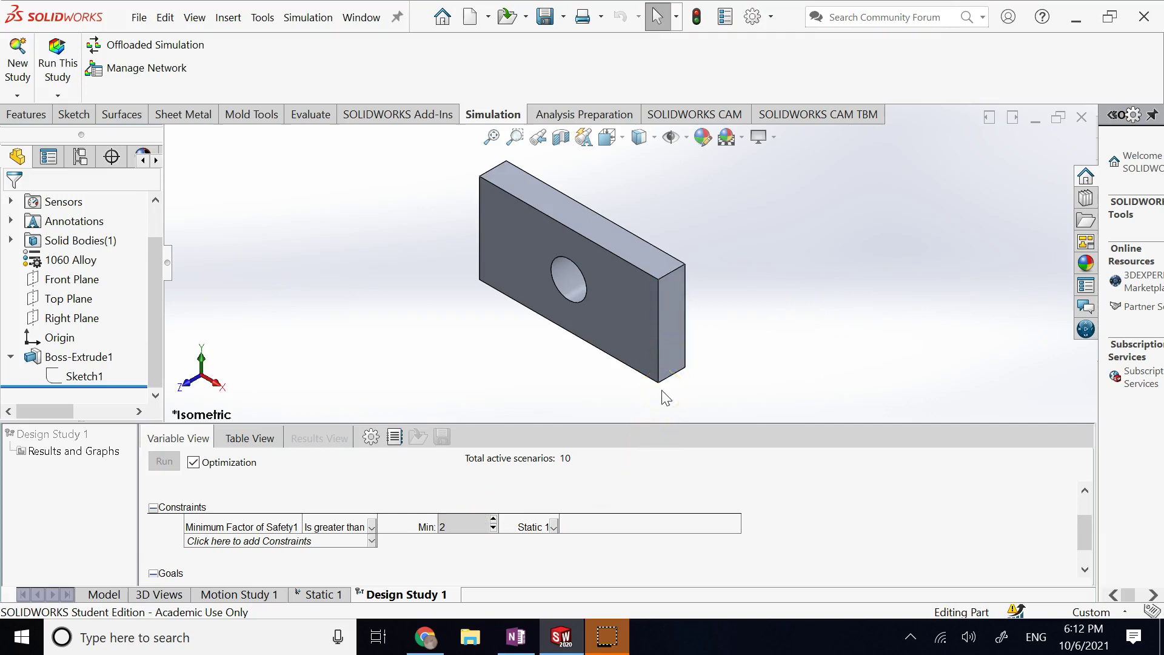
- Add a goal that minimizes the block's mass, using a Mass Properties sensor on the Boss-Extrude1 body
left_click_drag(1086, 542, 1086, 552)
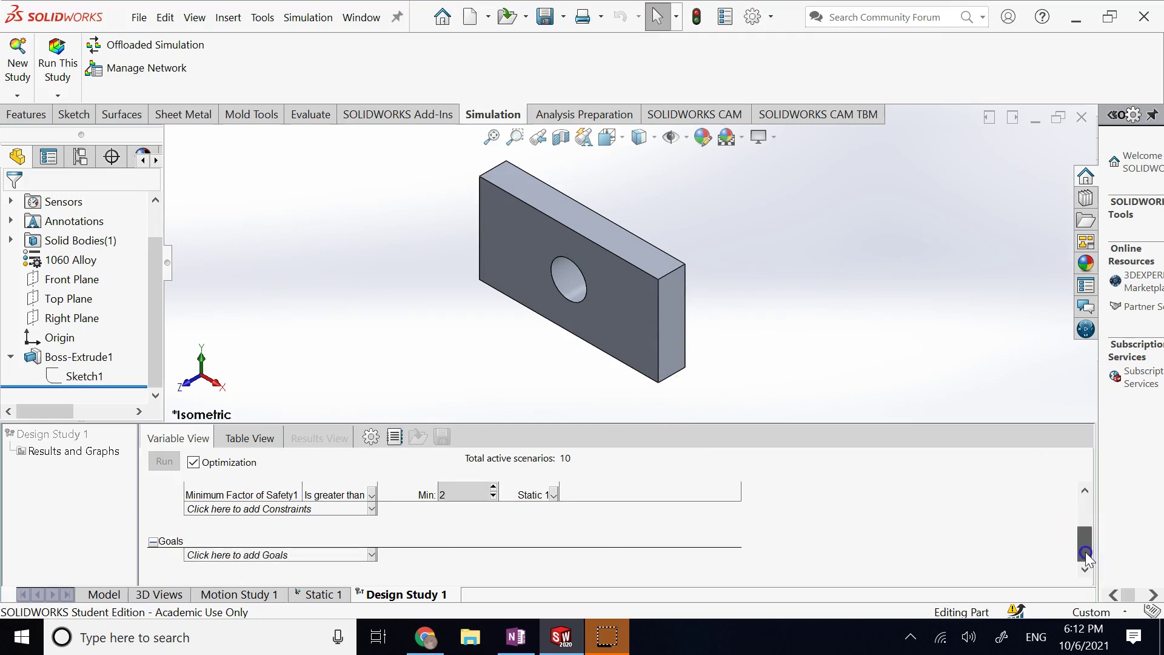
left_click(268, 554)
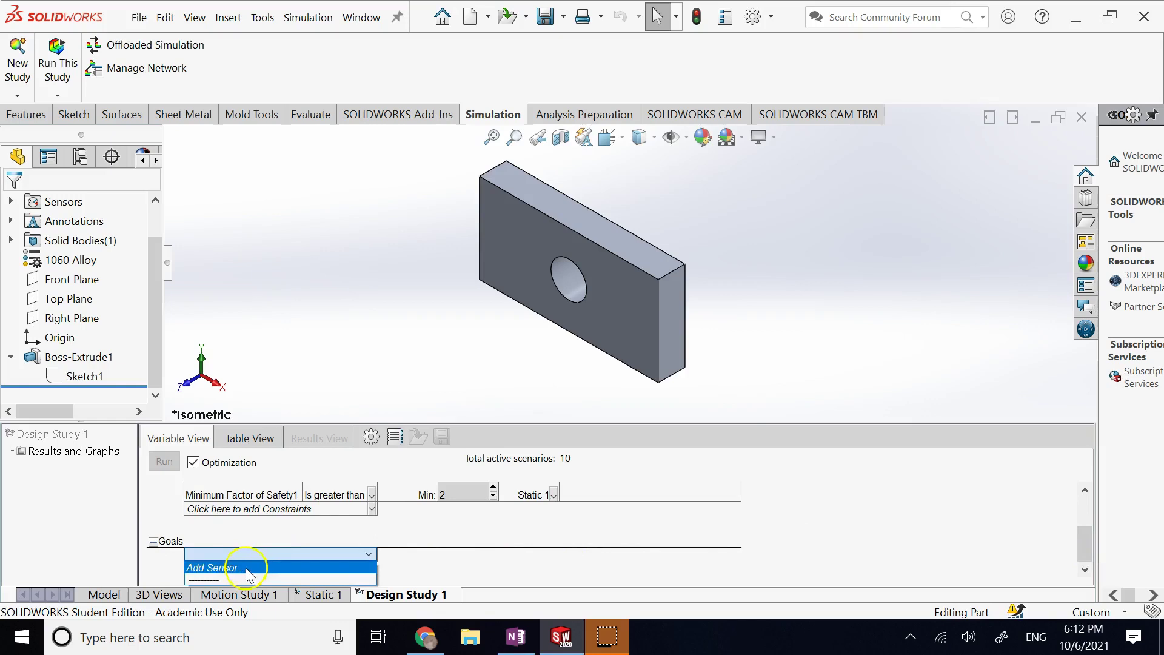
left_click(261, 568)
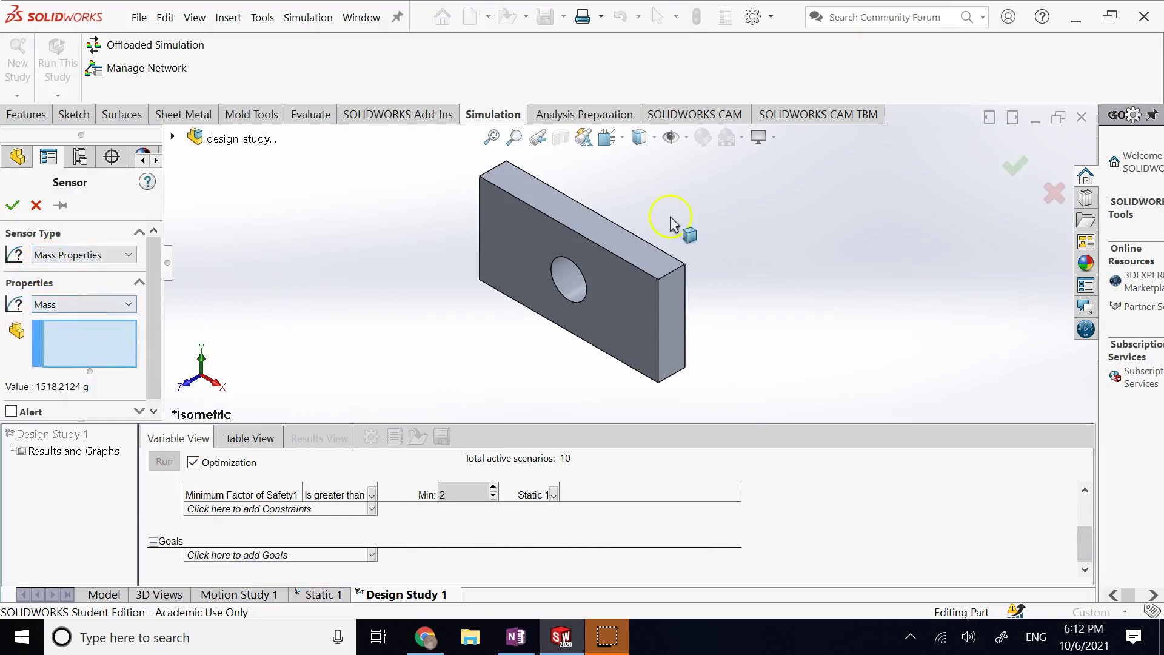
left_click(558, 241)
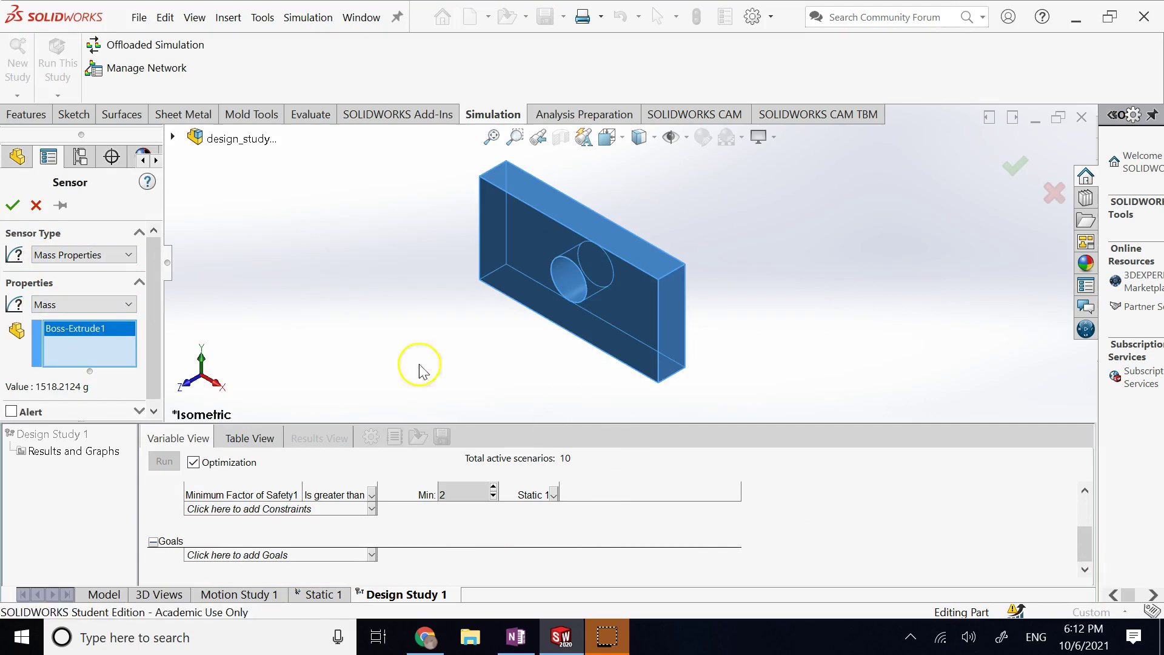
left_click(13, 205)
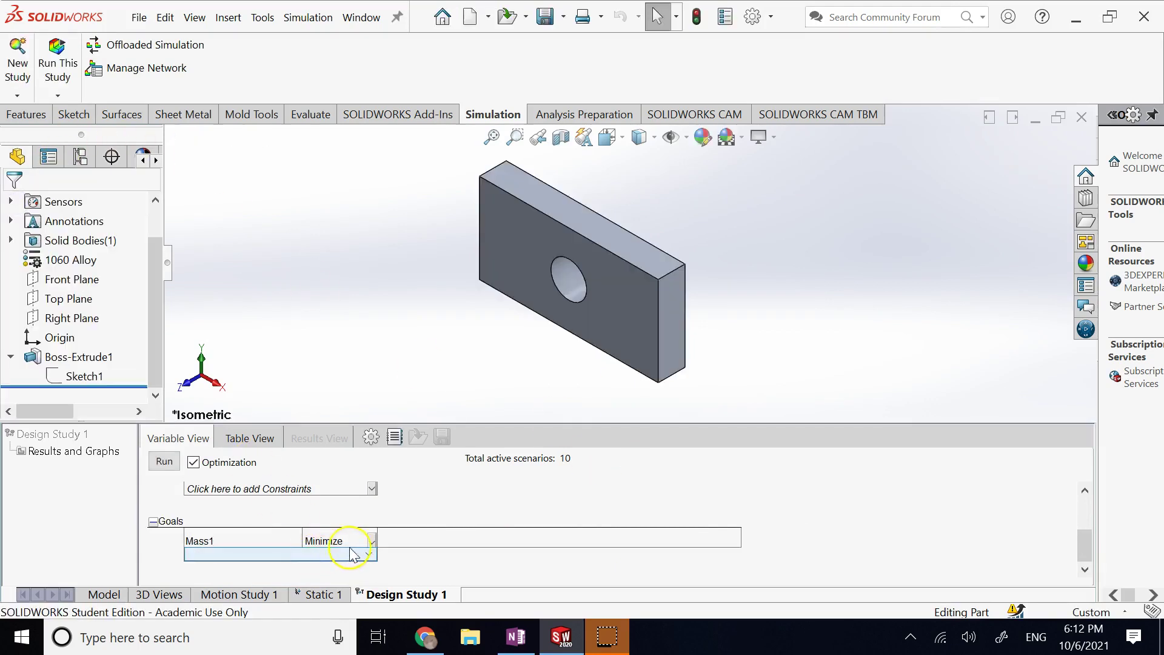
left_click(372, 541)
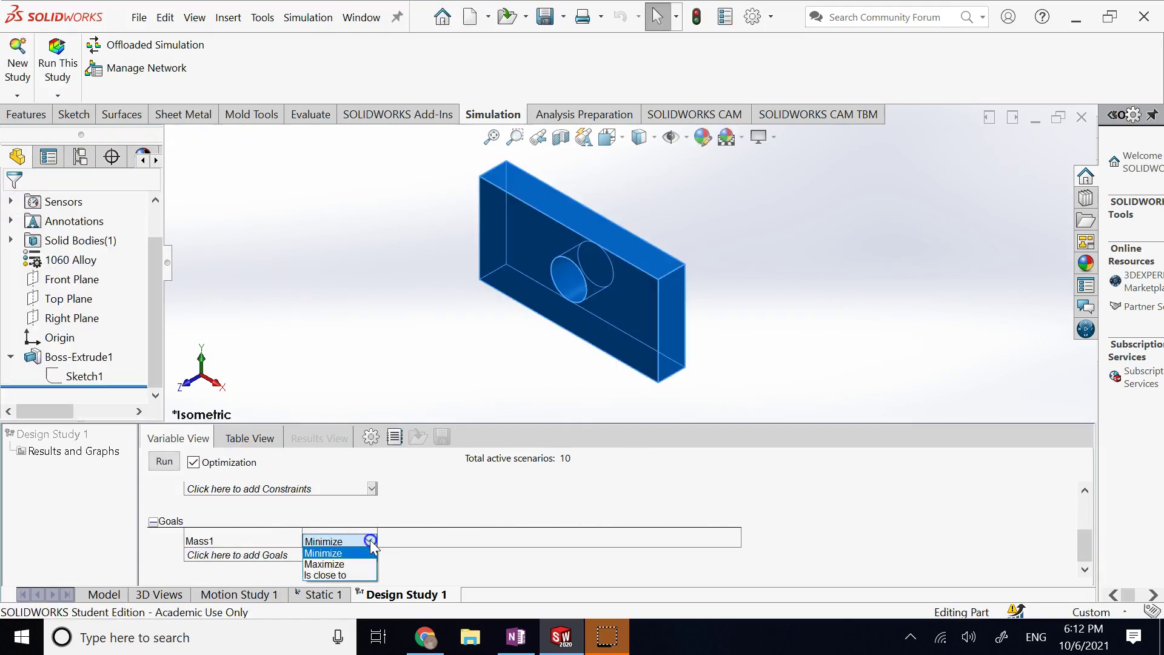
left_click(345, 564)
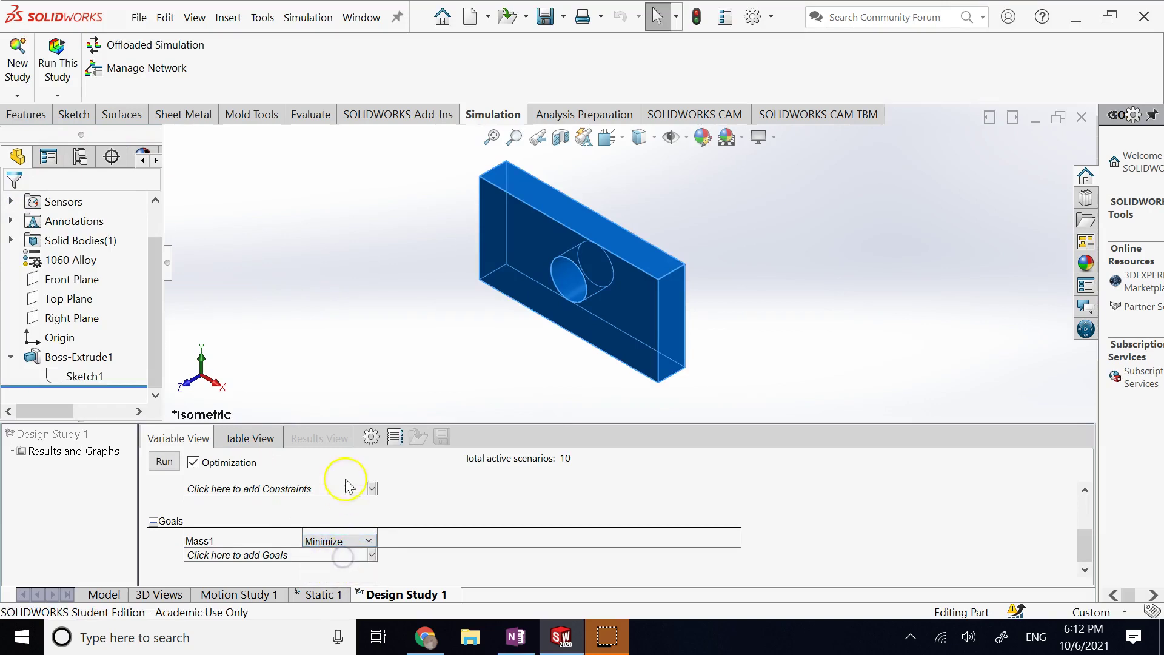
left_click(357, 219)
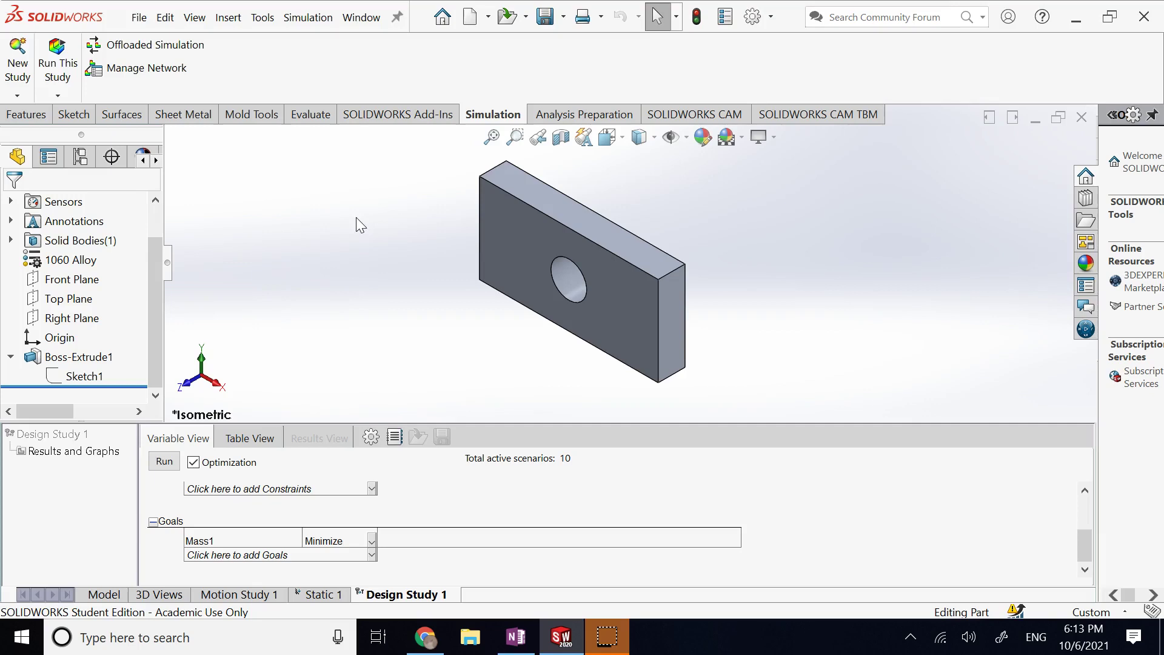
- Check the constraint and variable definitions of the design study and run the optimization
left_click(1085, 491)
left_click(1085, 491)
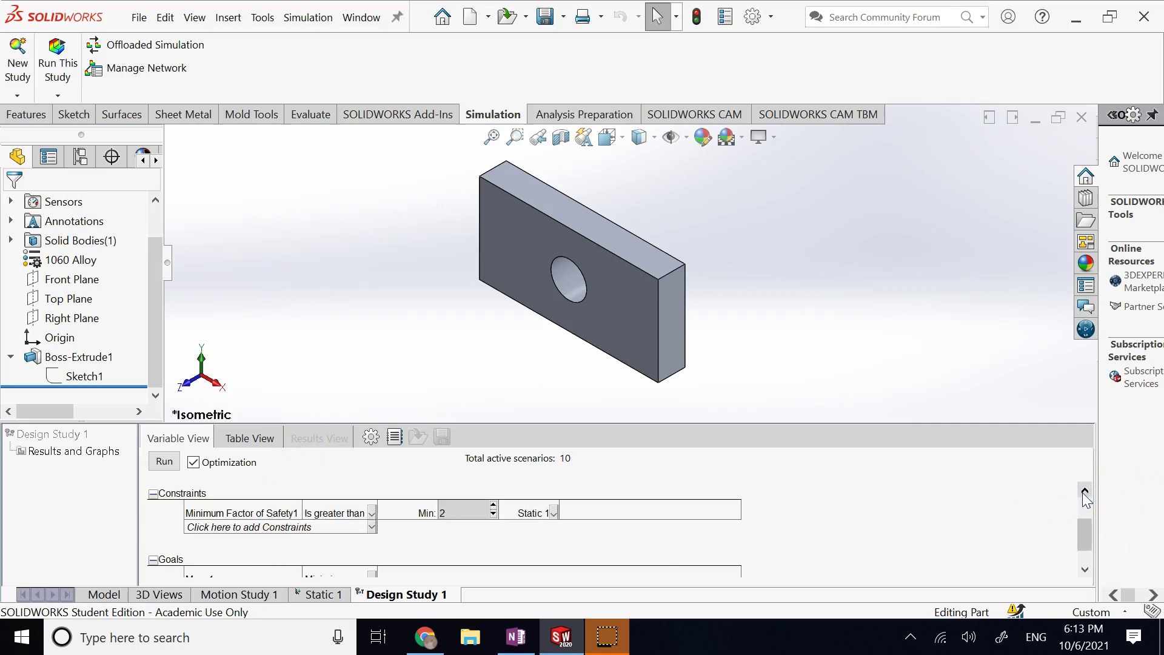
left_click(1085, 491)
left_click(1085, 491)
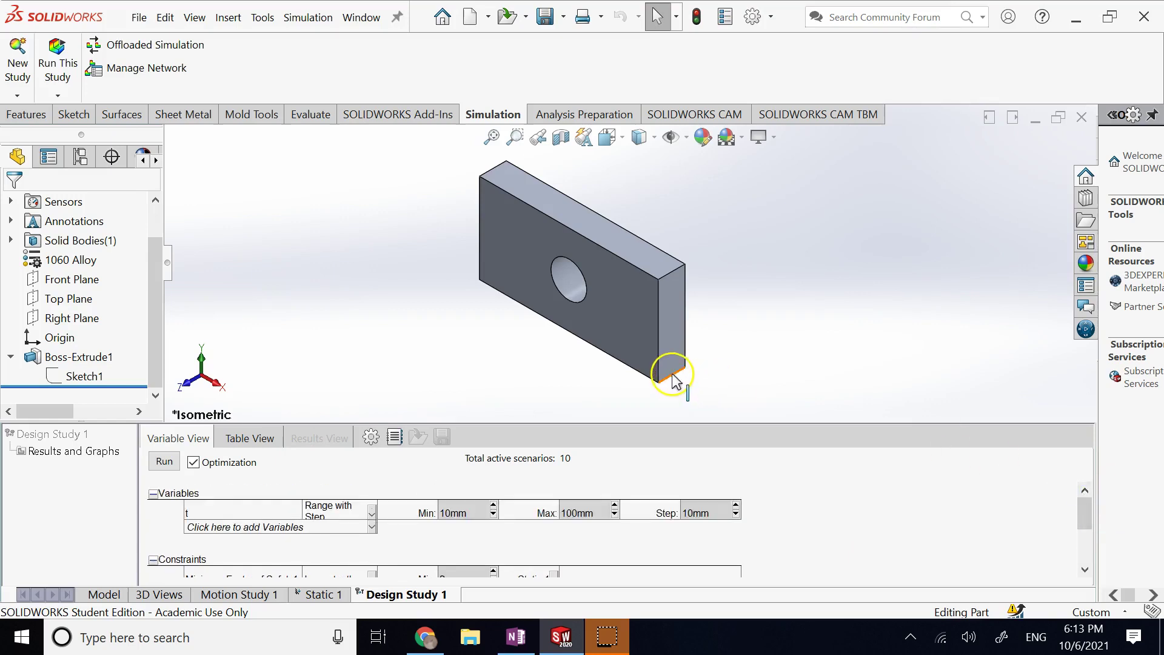
left_click(167, 462)
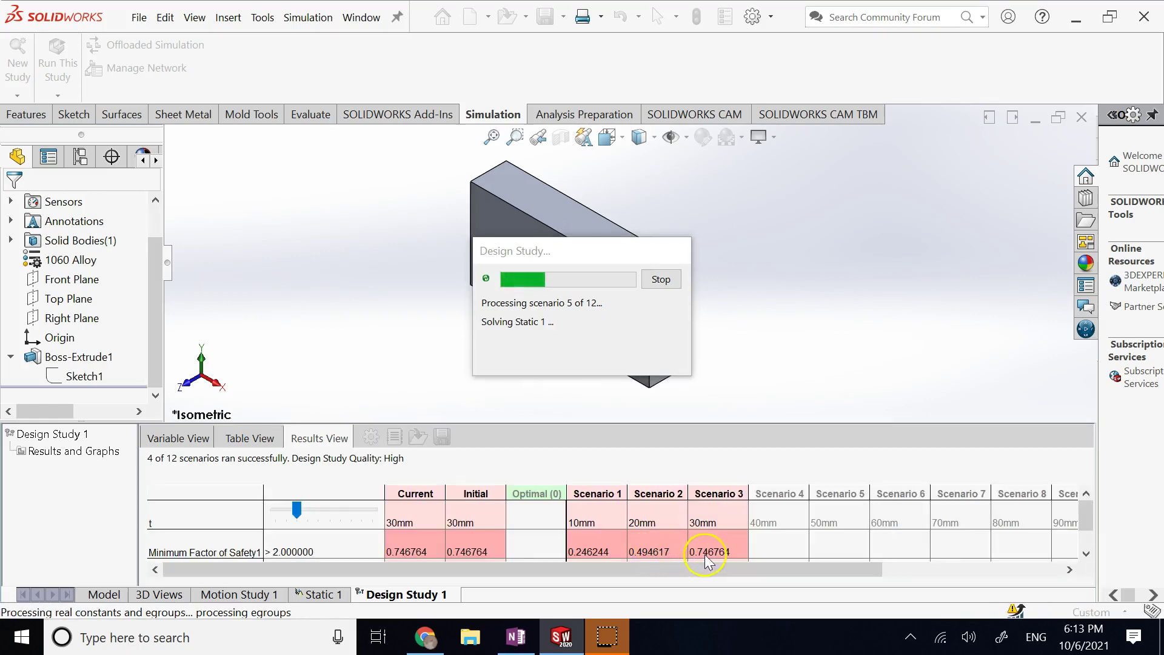
- Examine the thickness, minimum factor of safety and mass of each scenario and of the optimal design in the results
left_click(669, 556)
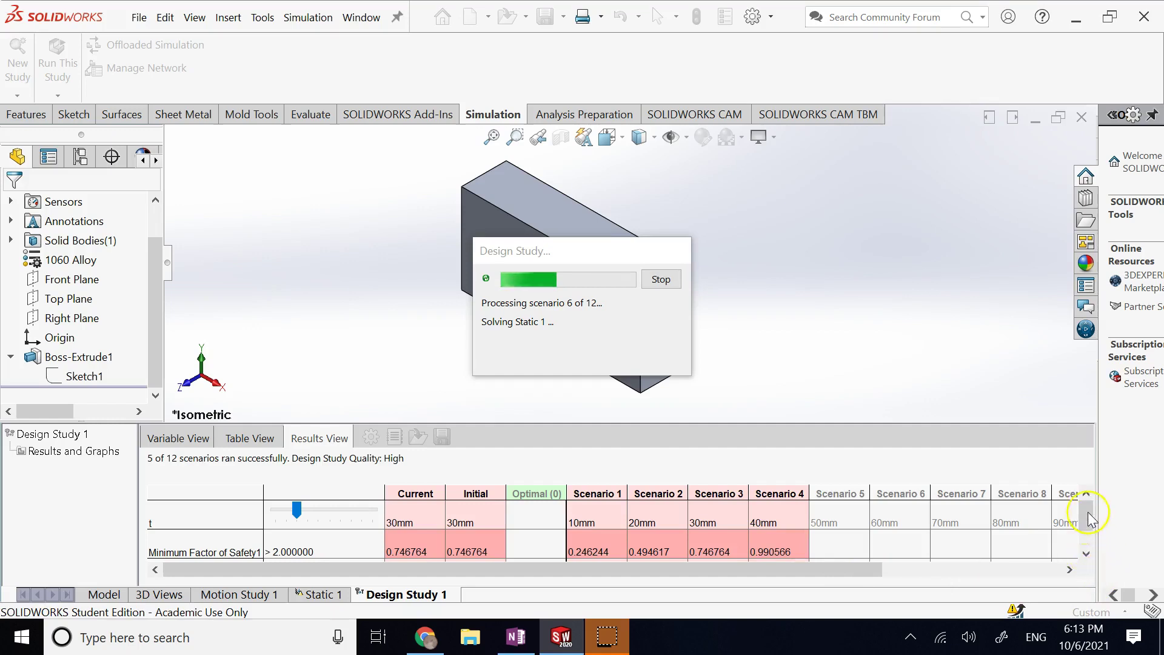
scroll(425, 540, "down", 1)
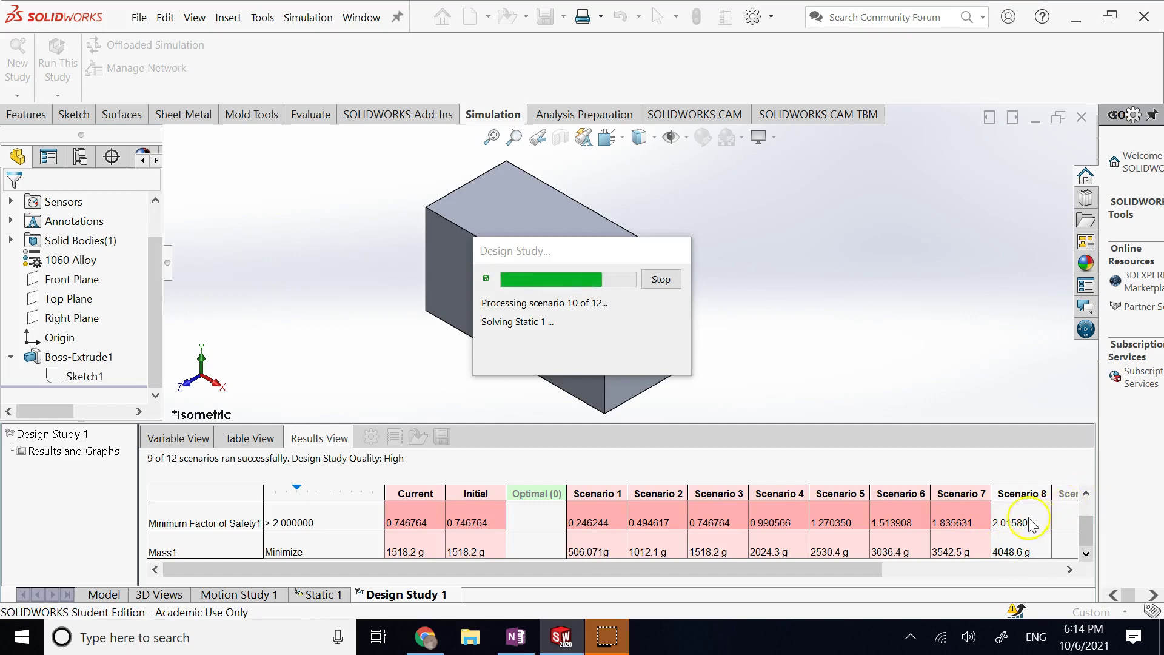
scroll(1031, 525, "up", 1)
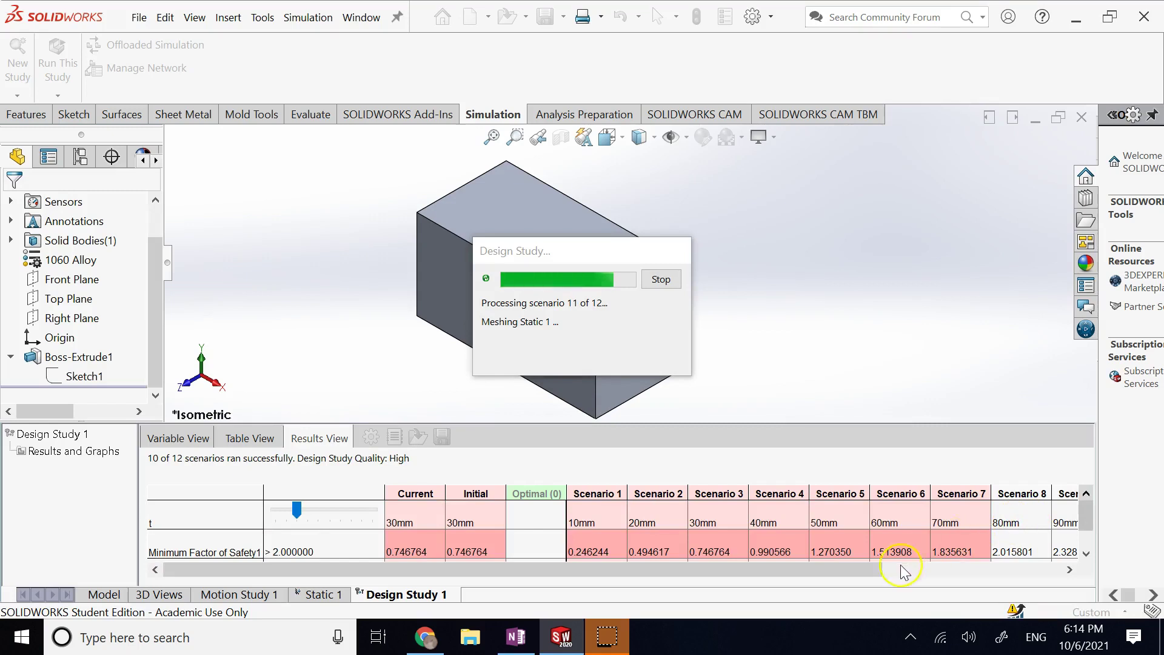
left_click(1070, 569)
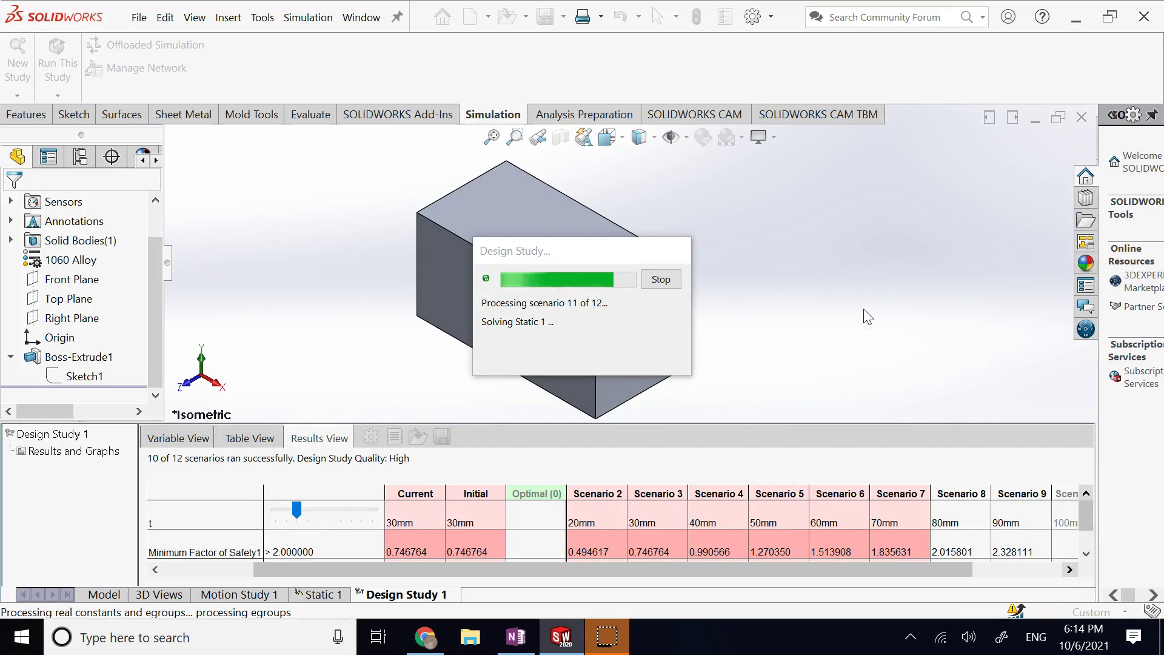
left_click(885, 415)
left_click(910, 489)
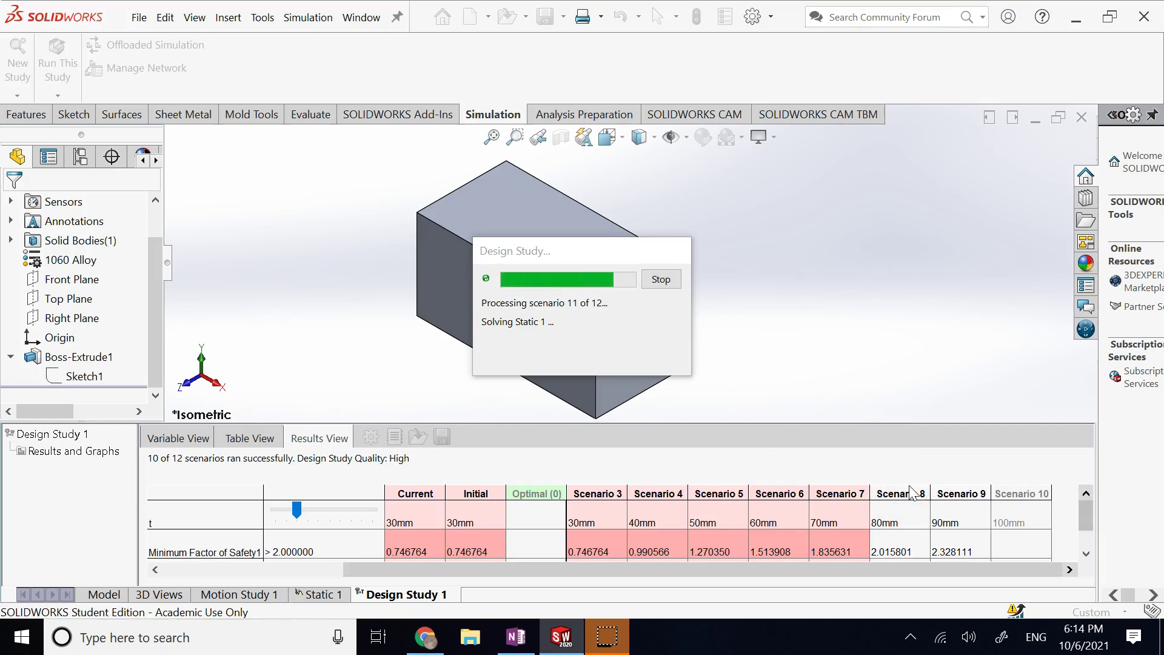
left_click(910, 491)
left_click(884, 522)
left_click(896, 488)
left_click(887, 556)
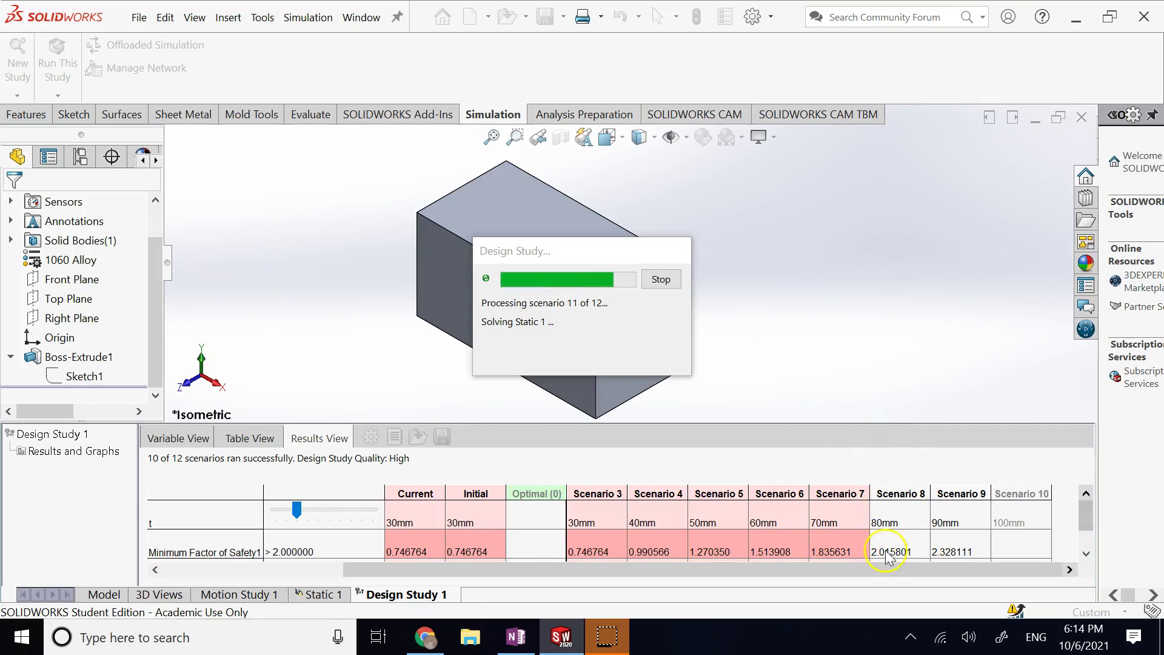
left_click(892, 488)
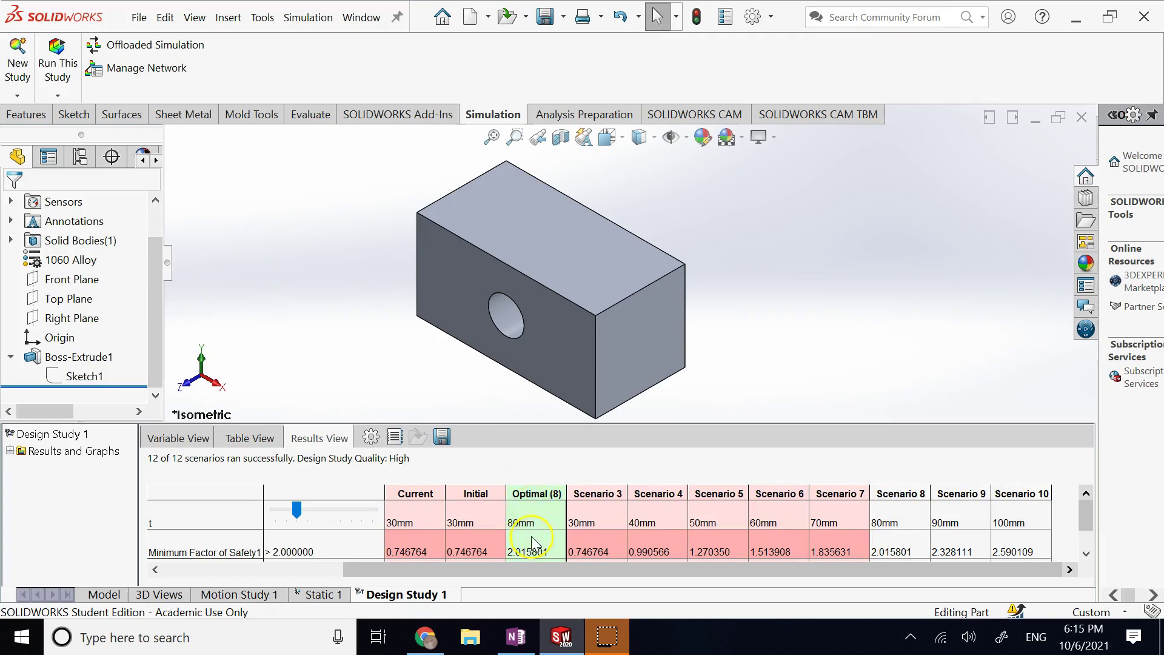
left_click(1085, 553)
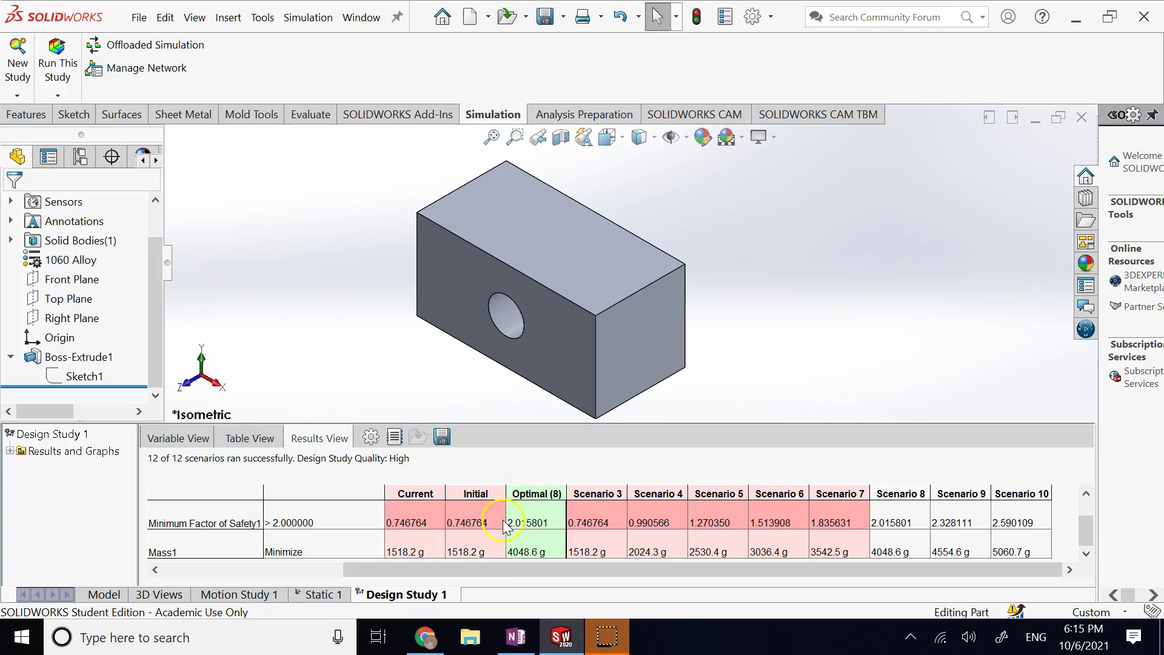
left_click(1085, 495)
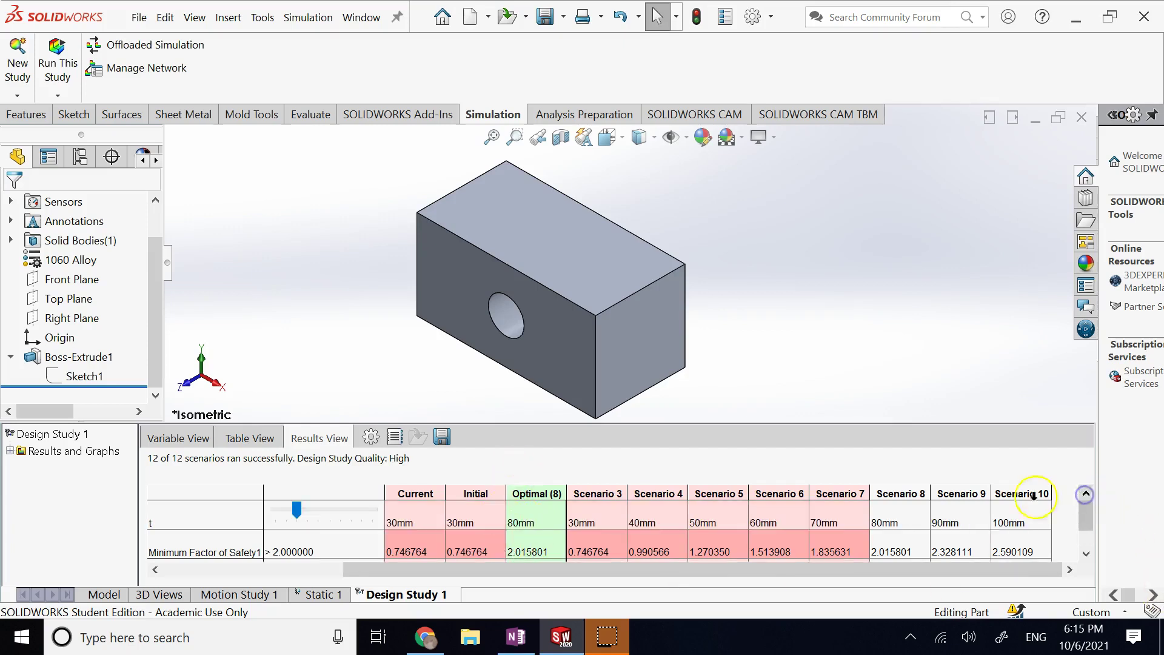
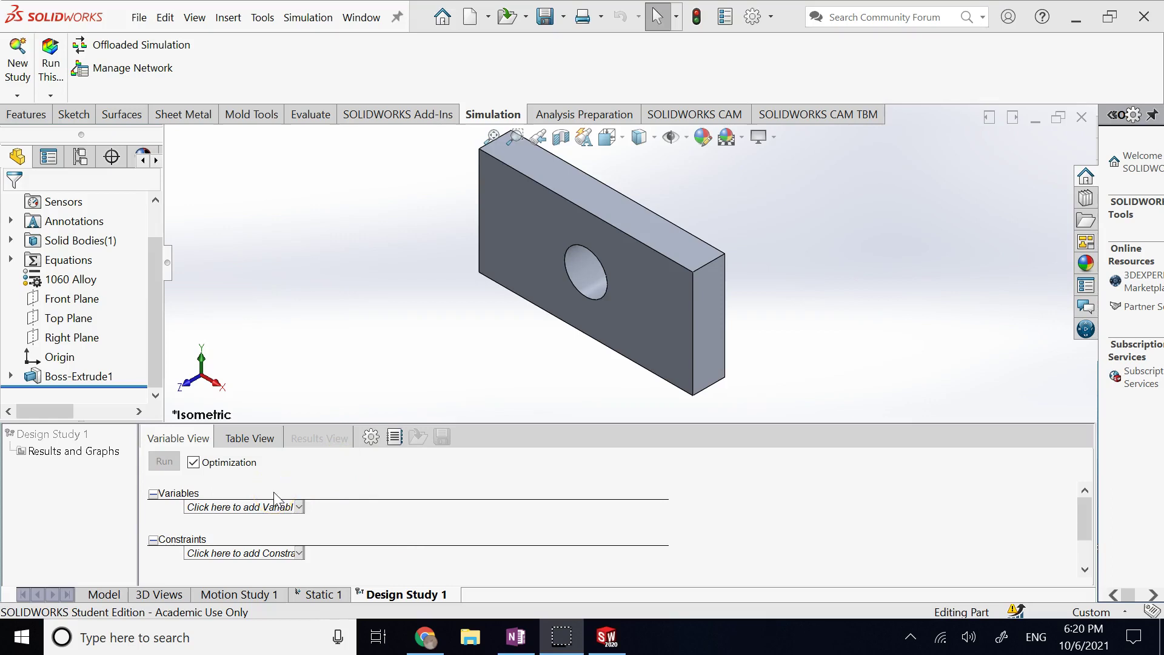
- Add a design study variable t linked to the 30 mm extrusion depth in the equation-driven block
left_click(278, 508)
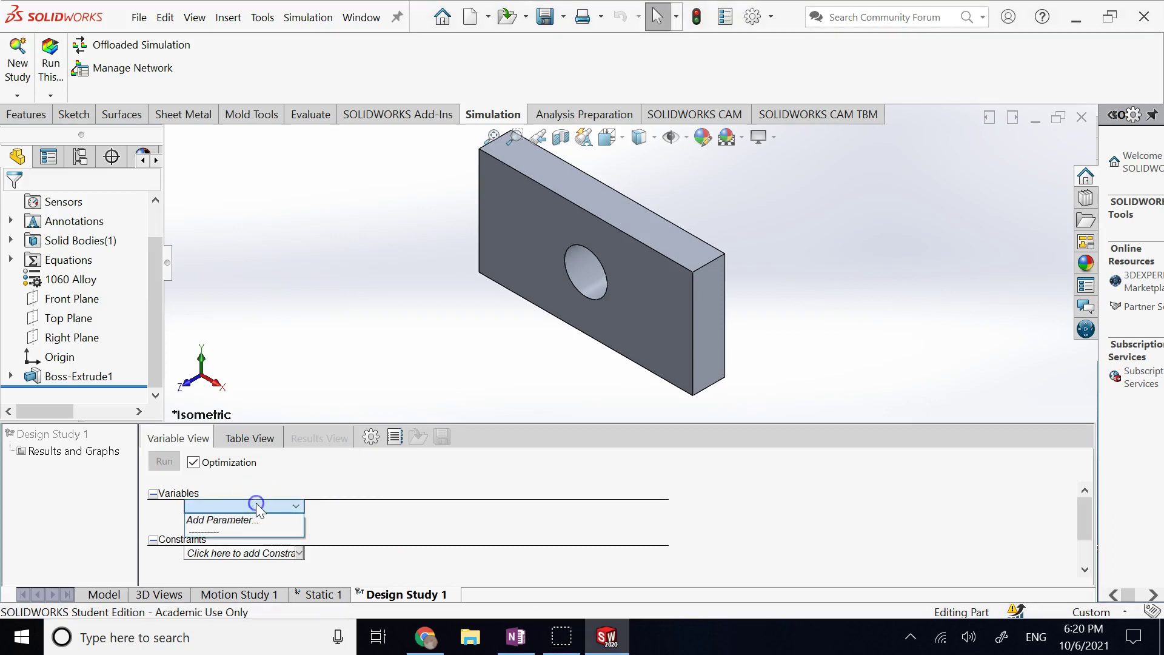
left_click(243, 519)
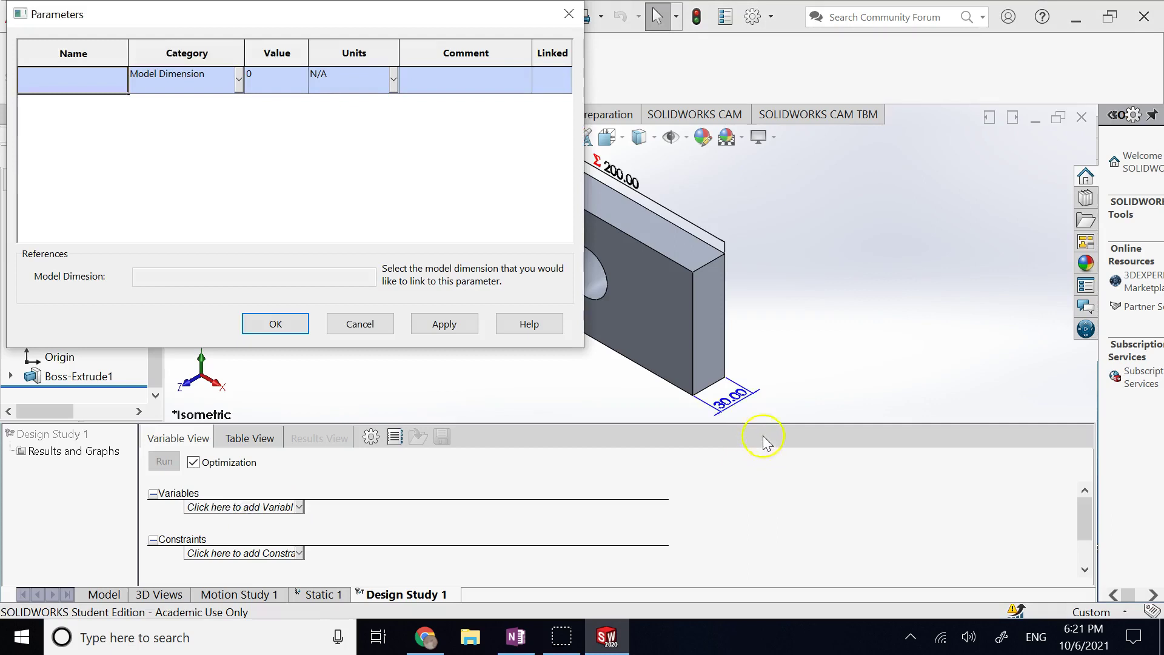
left_click(744, 400)
left_click(91, 79)
type("t")
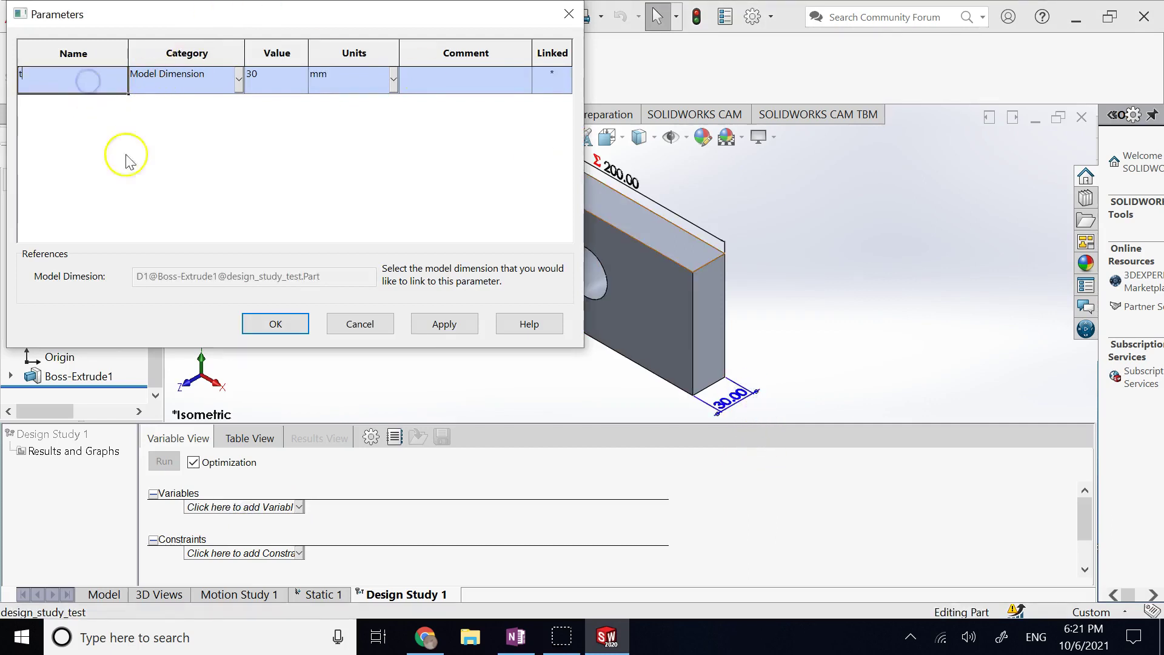
left_click(276, 324)
- Try to add a second parameter named h linked to the block's equation-driven 100 mm height dimension
left_click(250, 527)
left_click(246, 538)
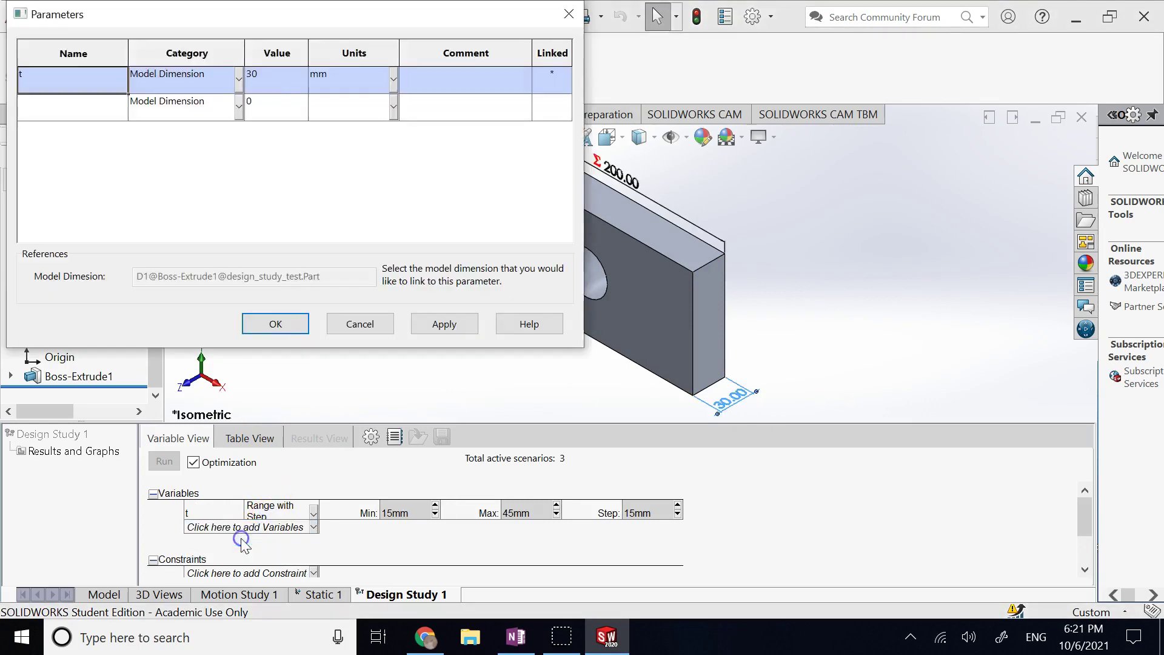
left_click(76, 114)
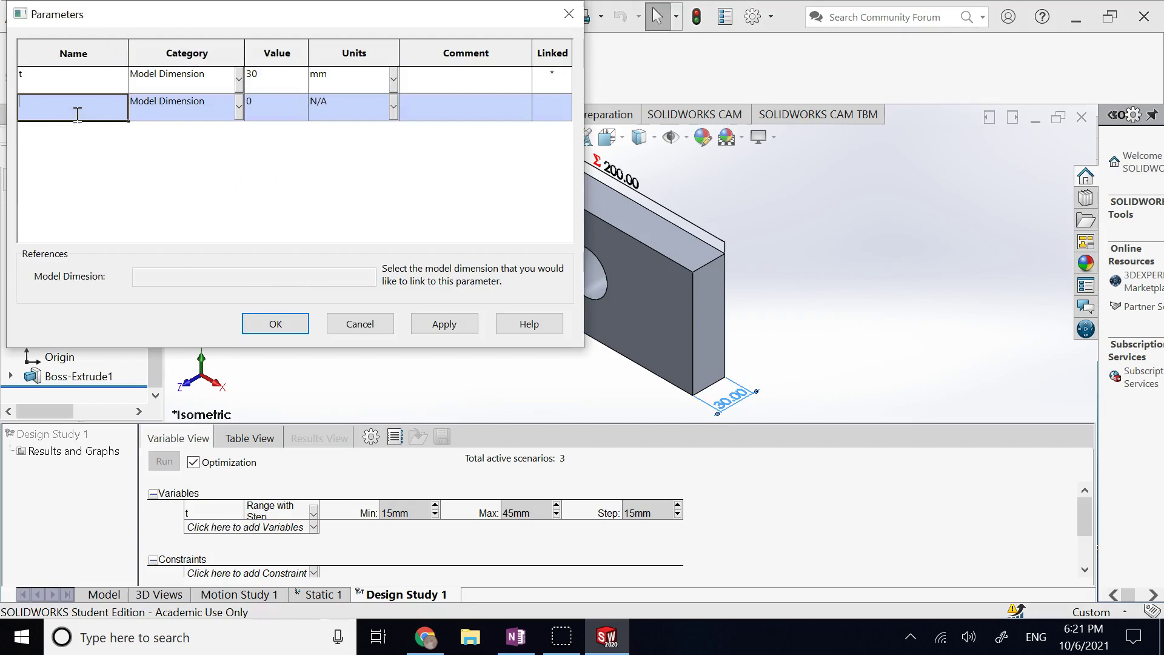
type("h")
left_click_drag(373, 15, 1048, 55)
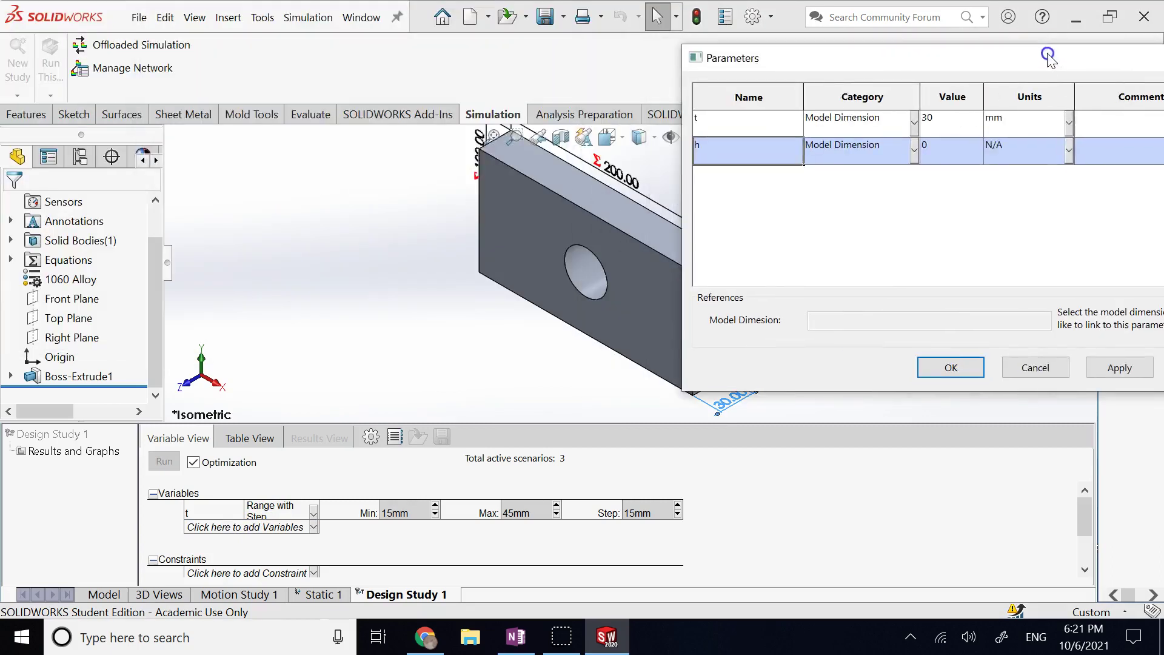
left_click(480, 145)
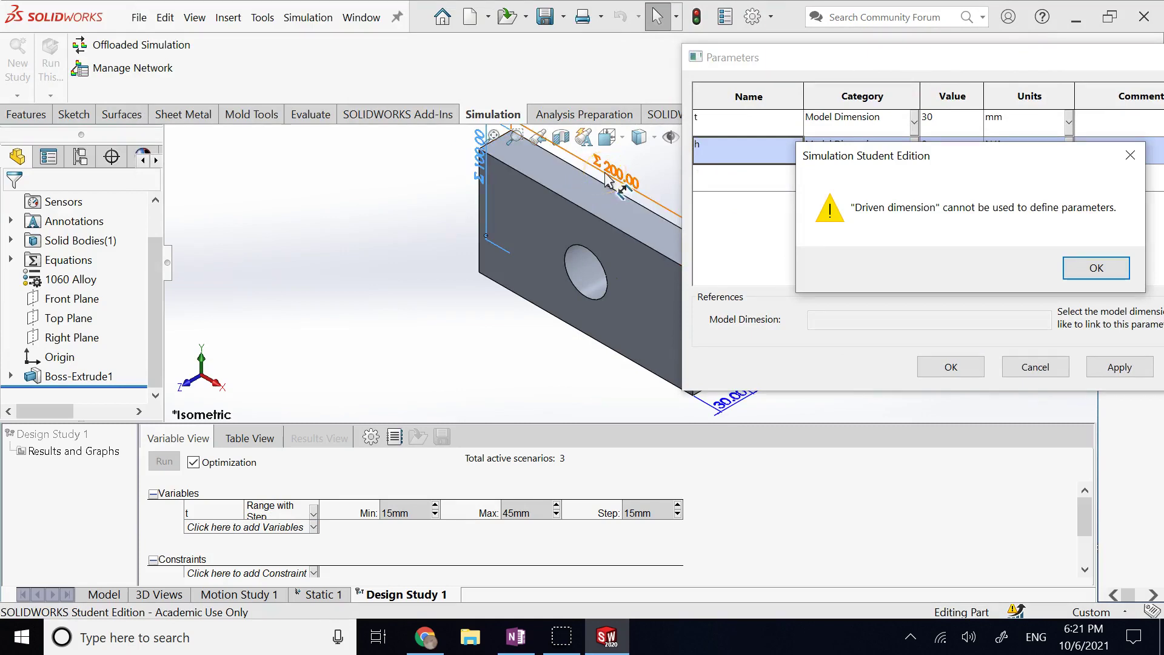
left_click(501, 185)
left_click(1071, 278)
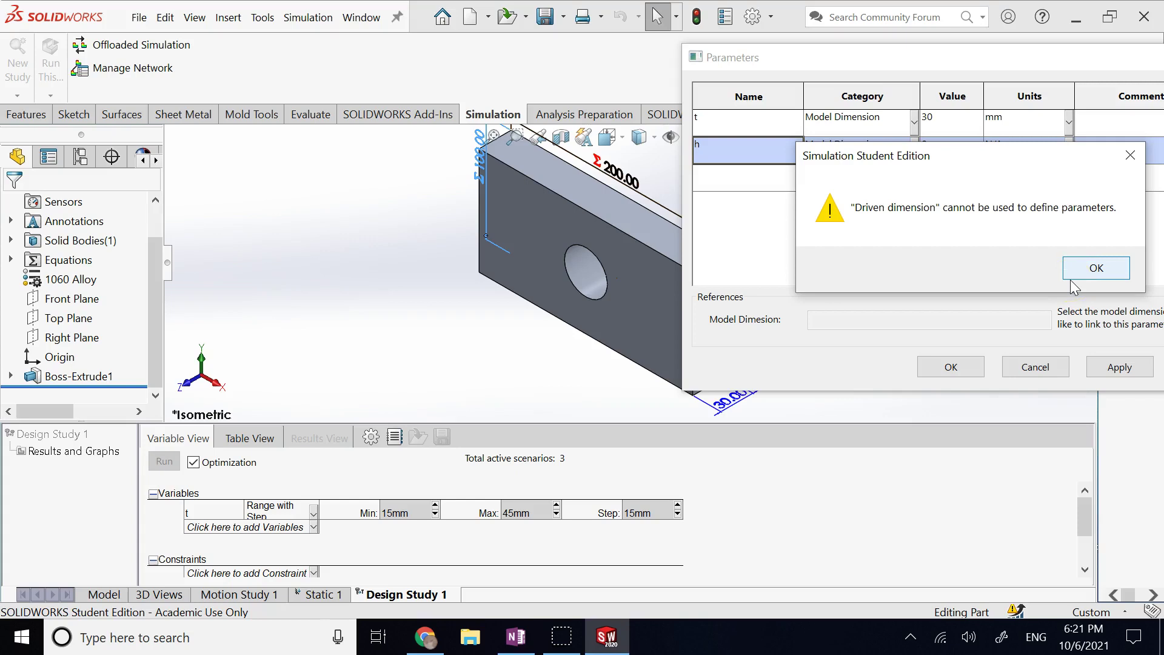
left_click(1072, 278)
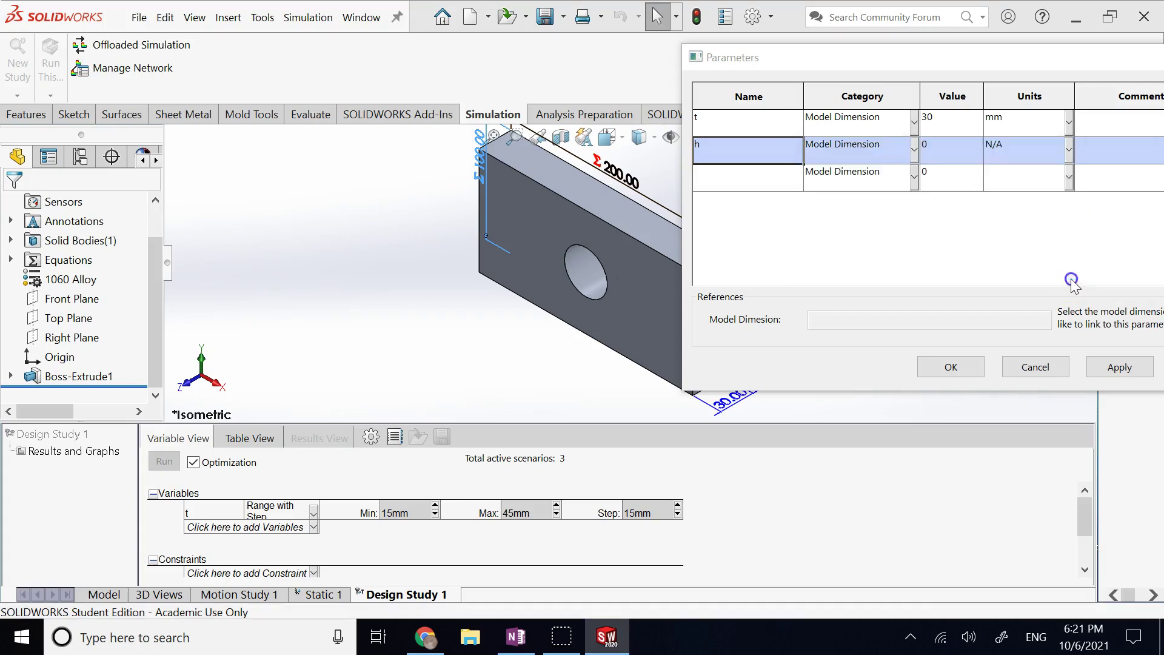
left_click(1051, 366)
left_click(432, 316)
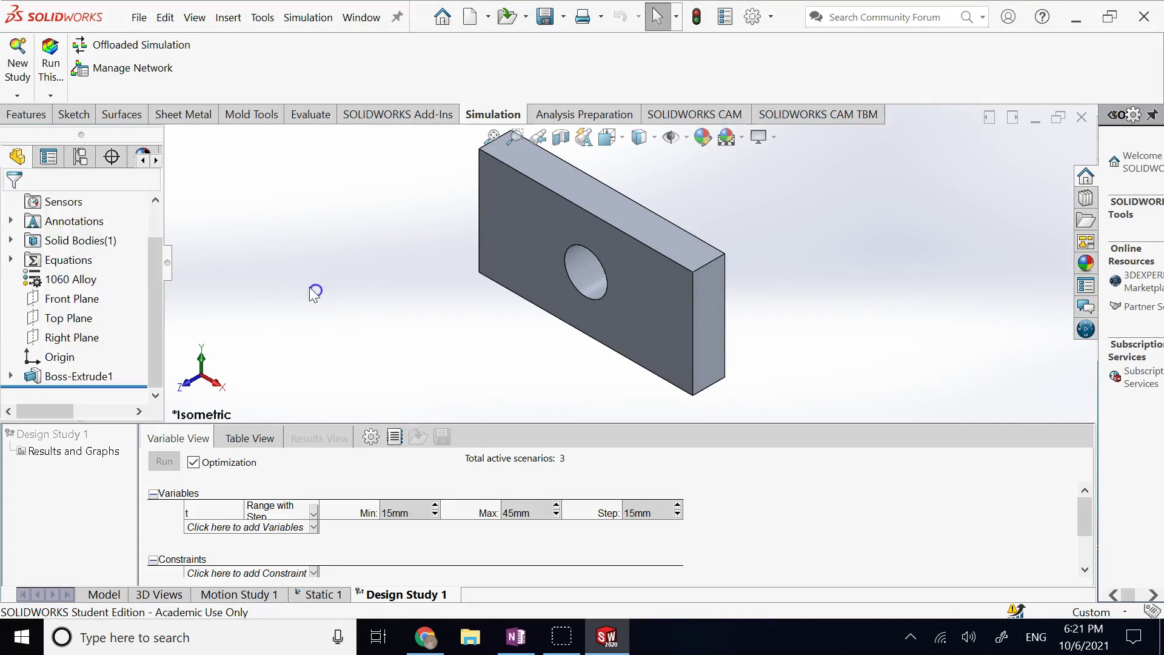
- Delete the global variables a, b and r from the part's equations
left_click(11, 260)
right_click(61, 261)
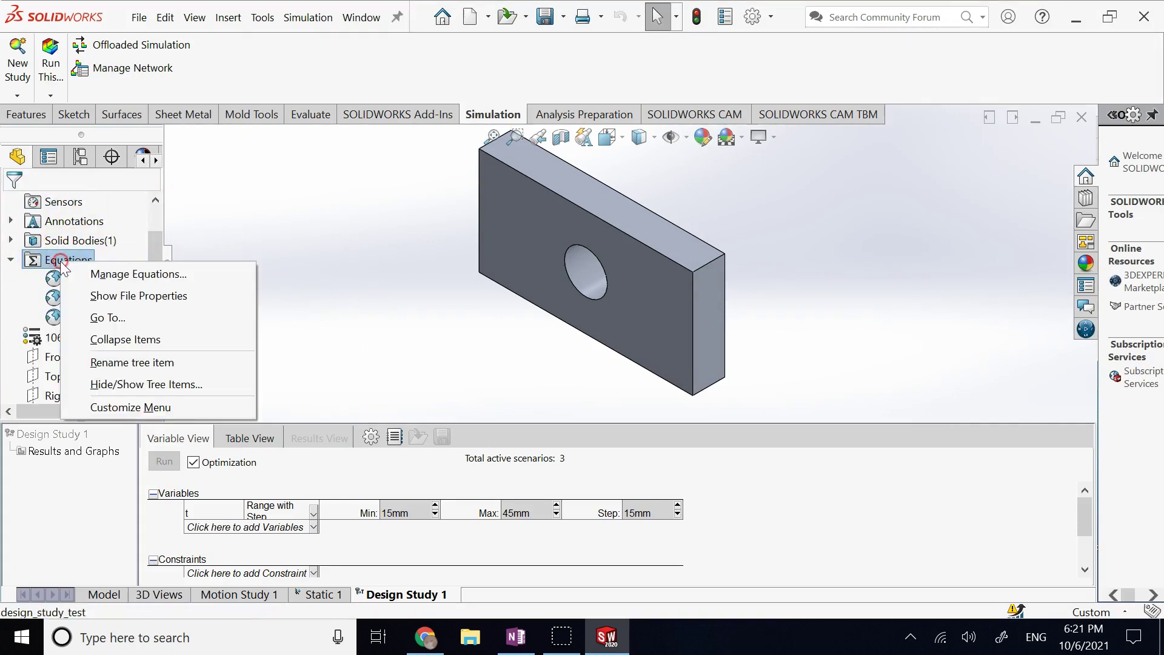
left_click(98, 276)
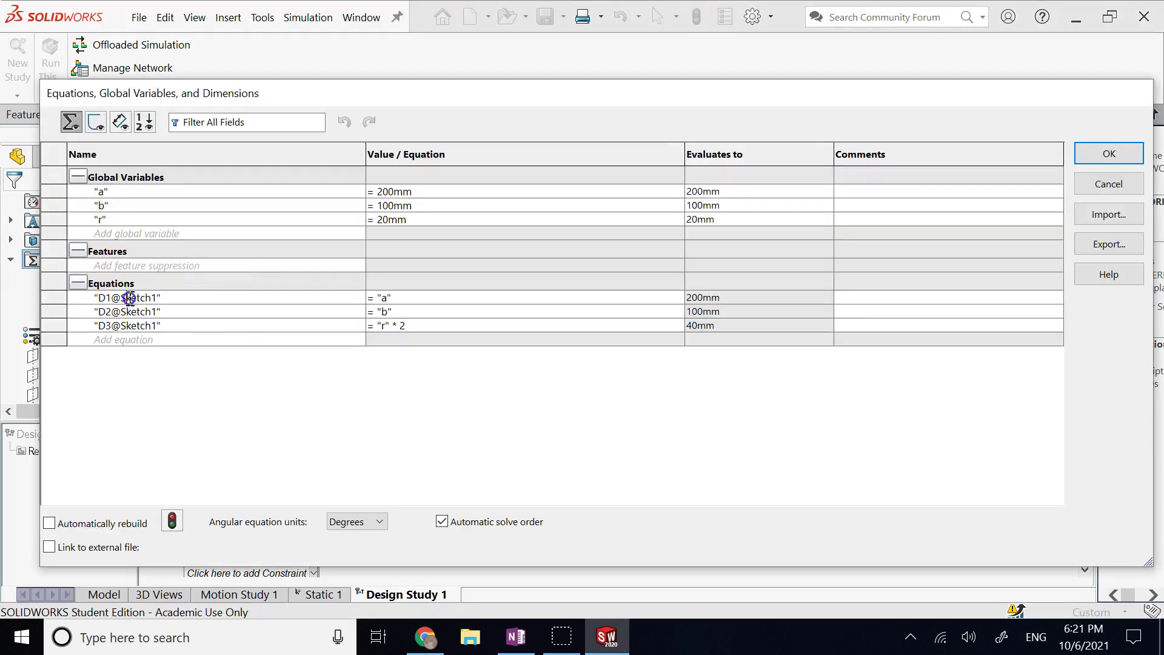
right_click(103, 192)
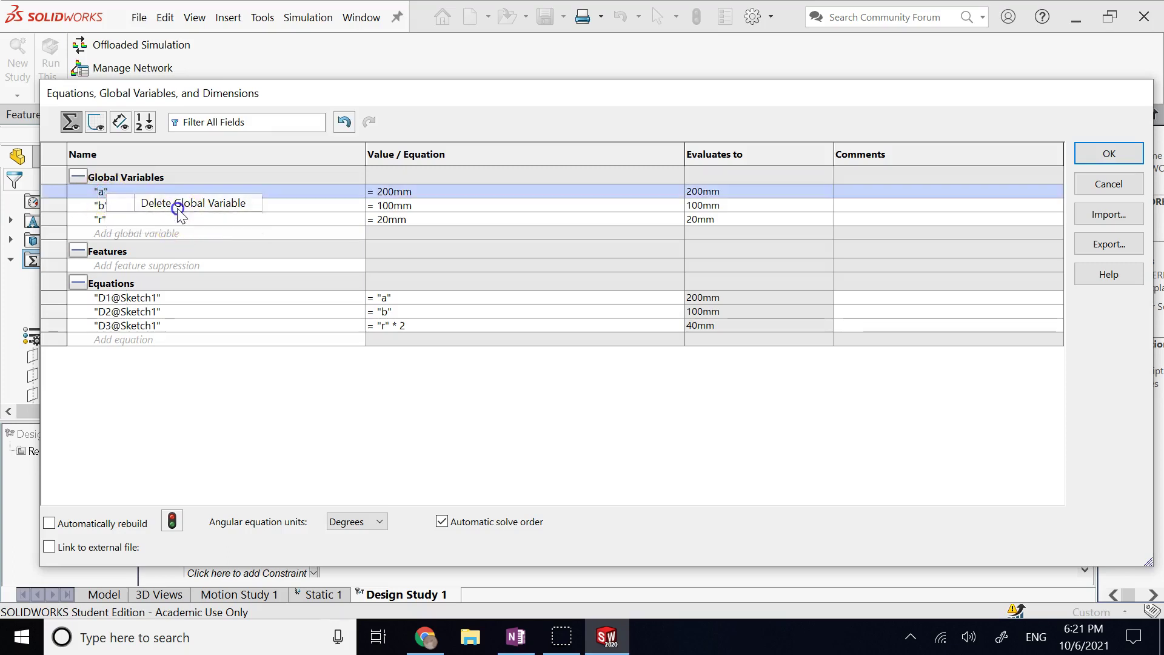
left_click(177, 205)
right_click(105, 194)
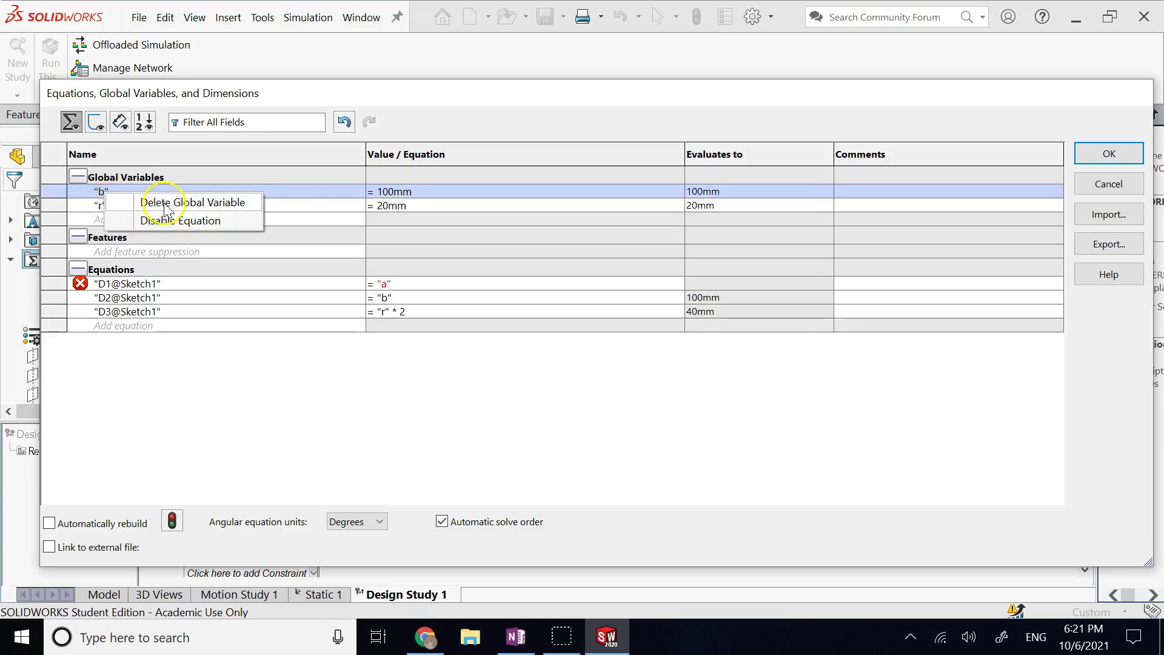
left_click(162, 202)
right_click(102, 193)
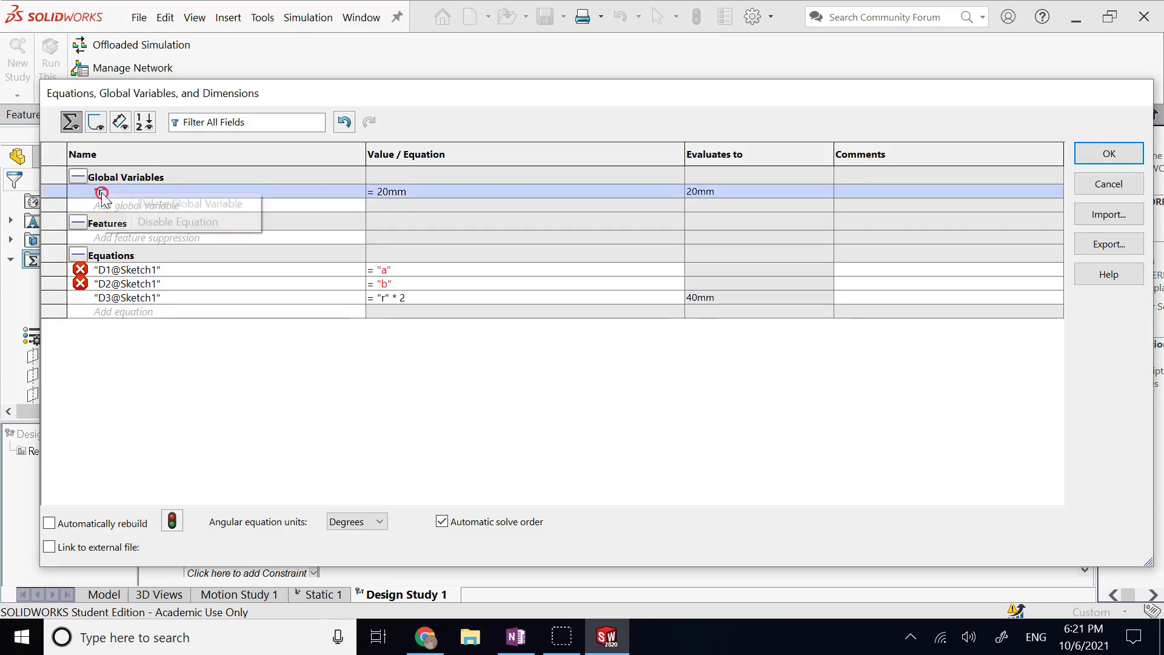
left_click(141, 207)
- Delete the three Sketch1 dimension equations for D1, D2 and D3 and accept the equation changes
right_click(128, 256)
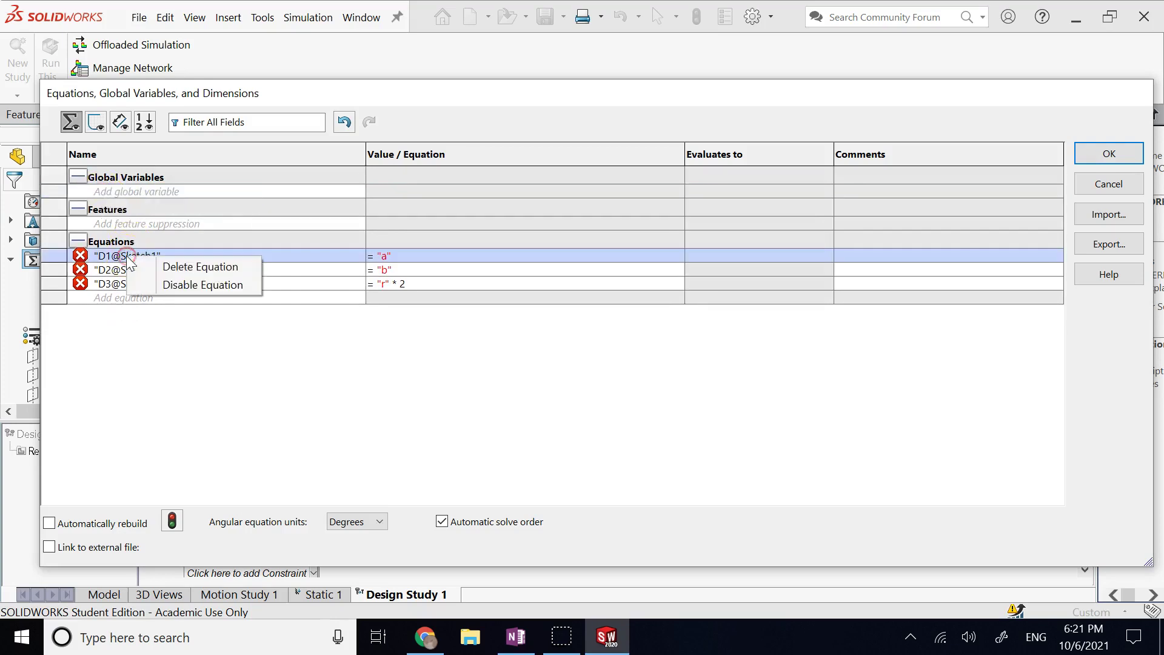
left_click(156, 267)
right_click(152, 255)
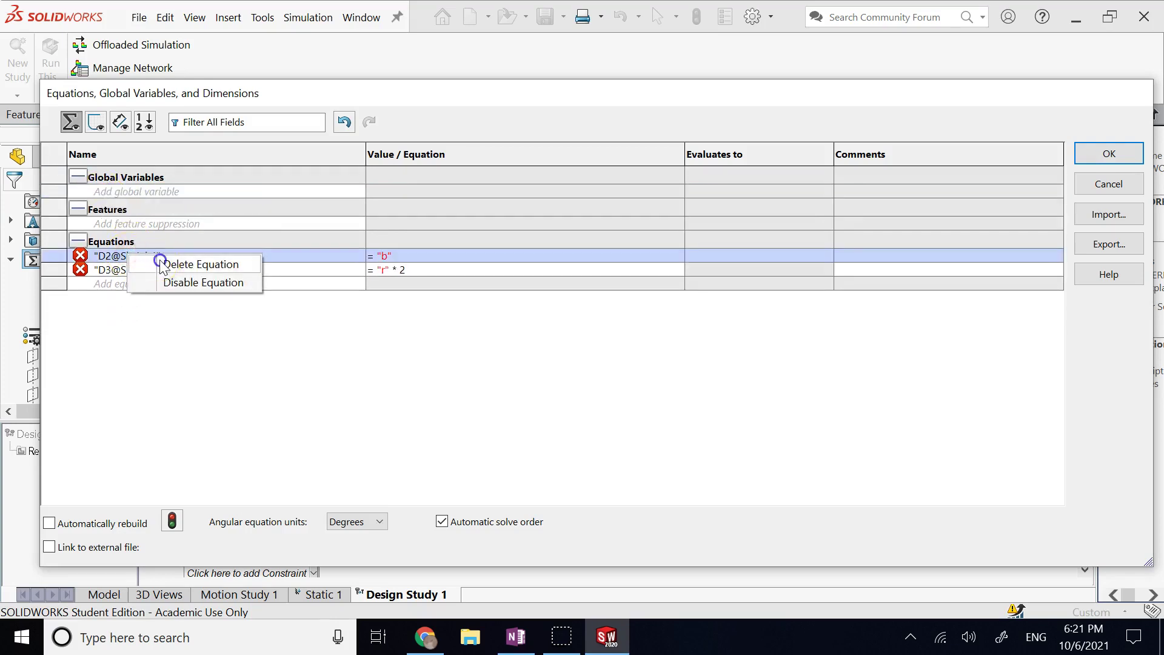
left_click(159, 264)
right_click(110, 256)
left_click(155, 265)
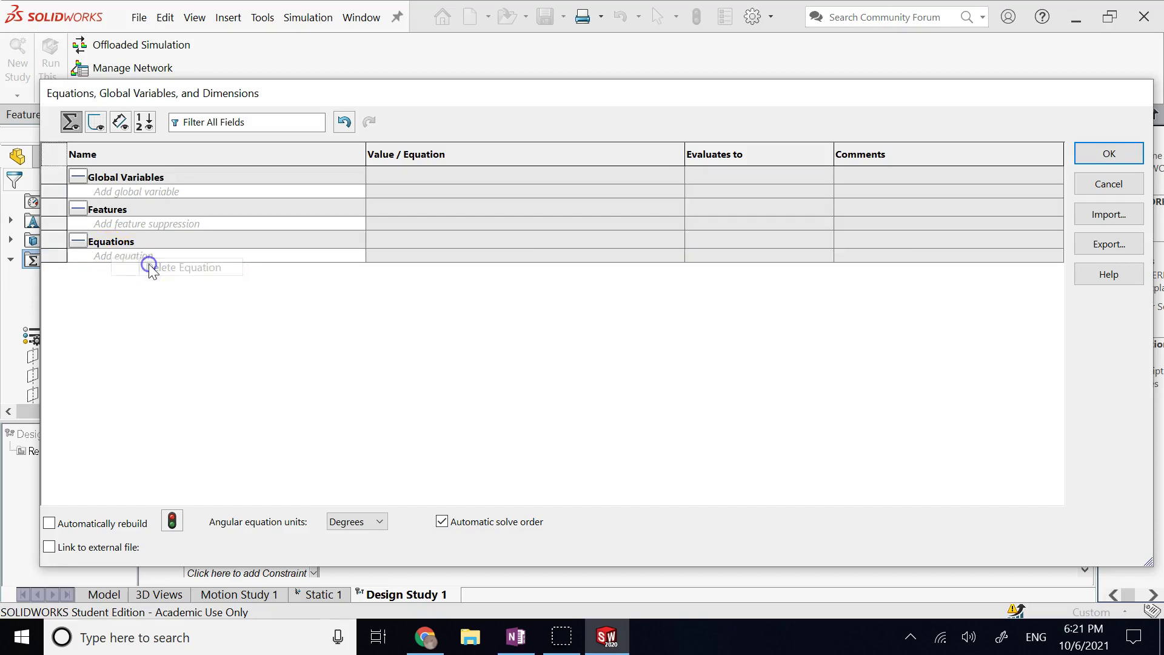
left_click(1128, 155)
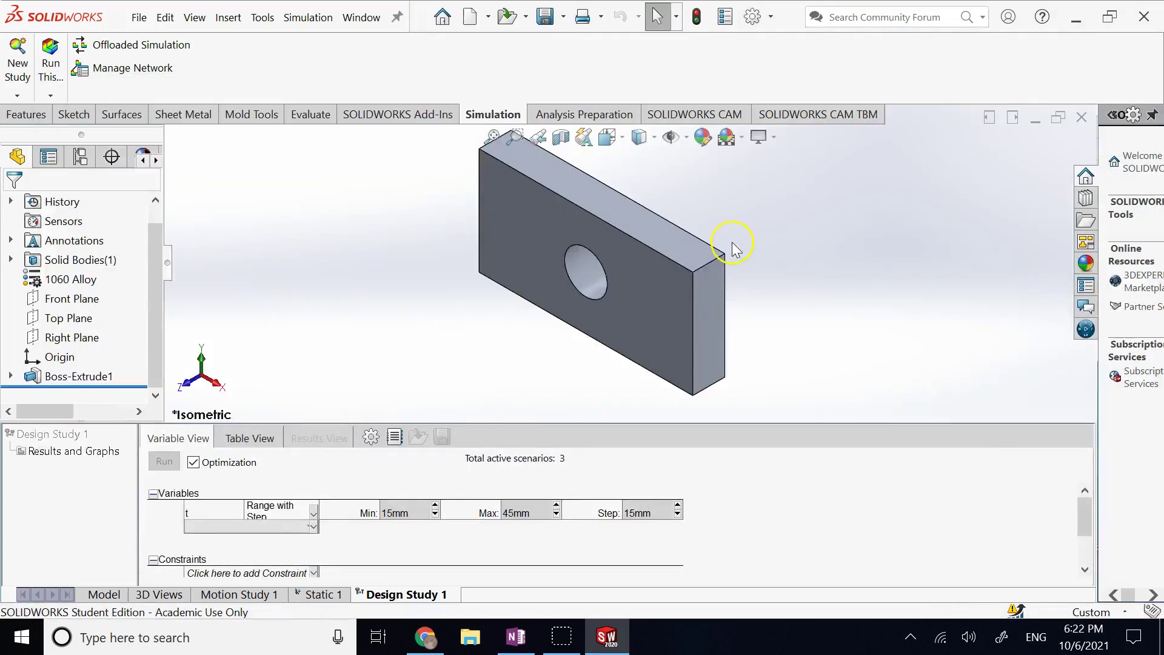
- Add a design study variable h linked to the block's 100 mm height dimension
left_click(279, 527)
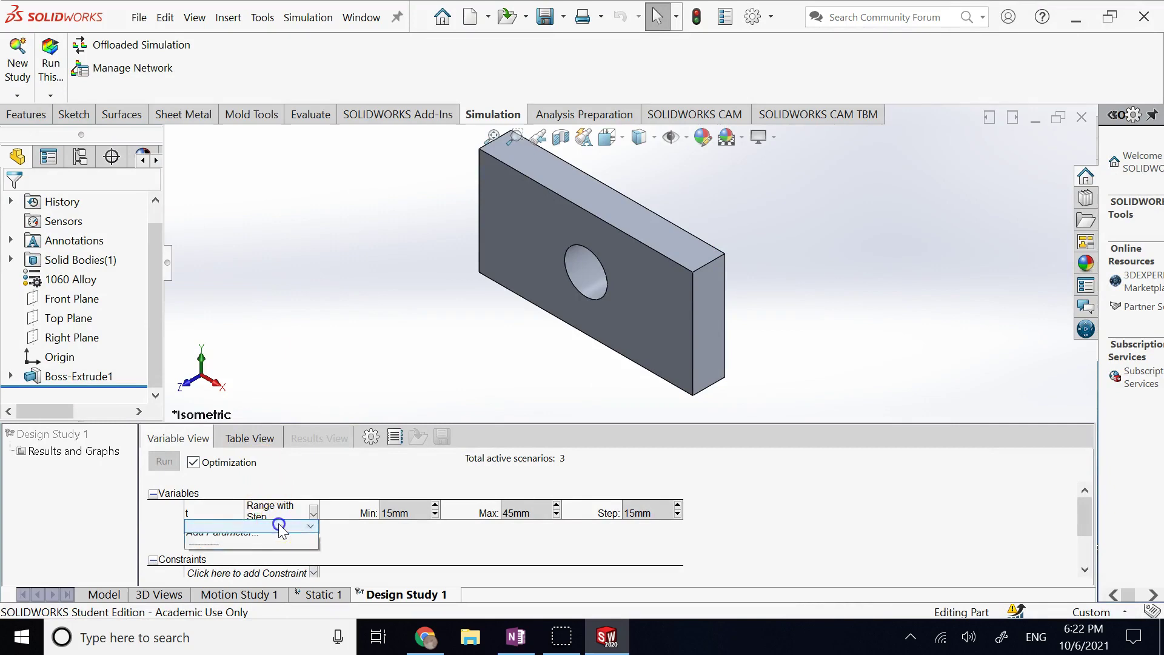
left_click(222, 540)
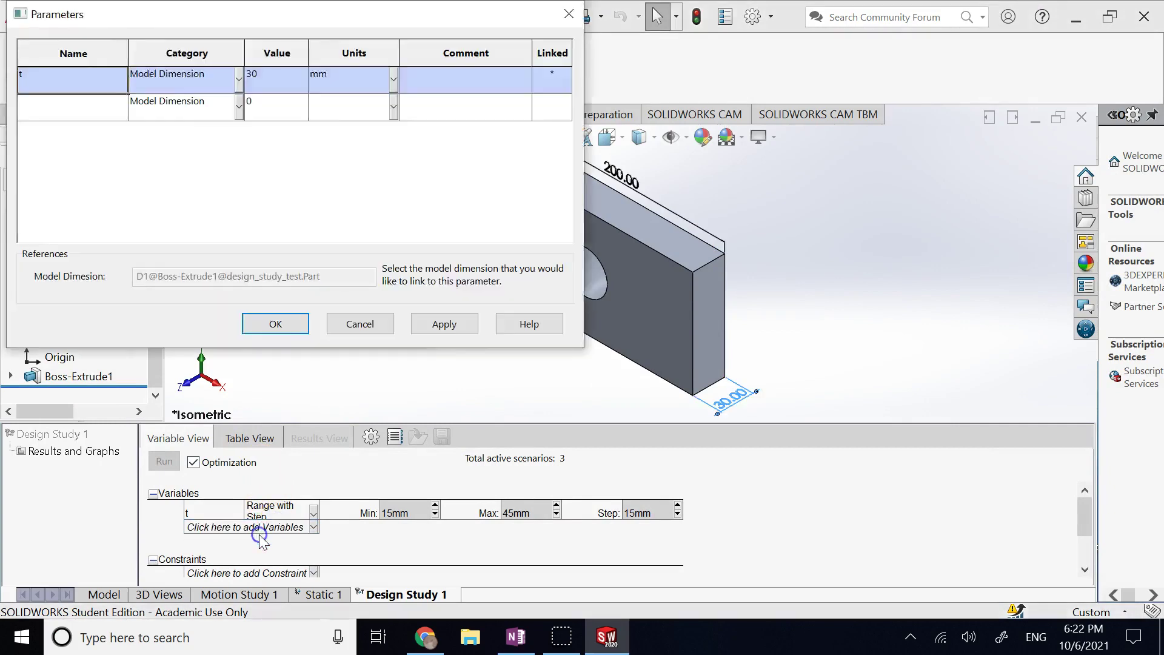
left_click_drag(306, 15, 975, 137)
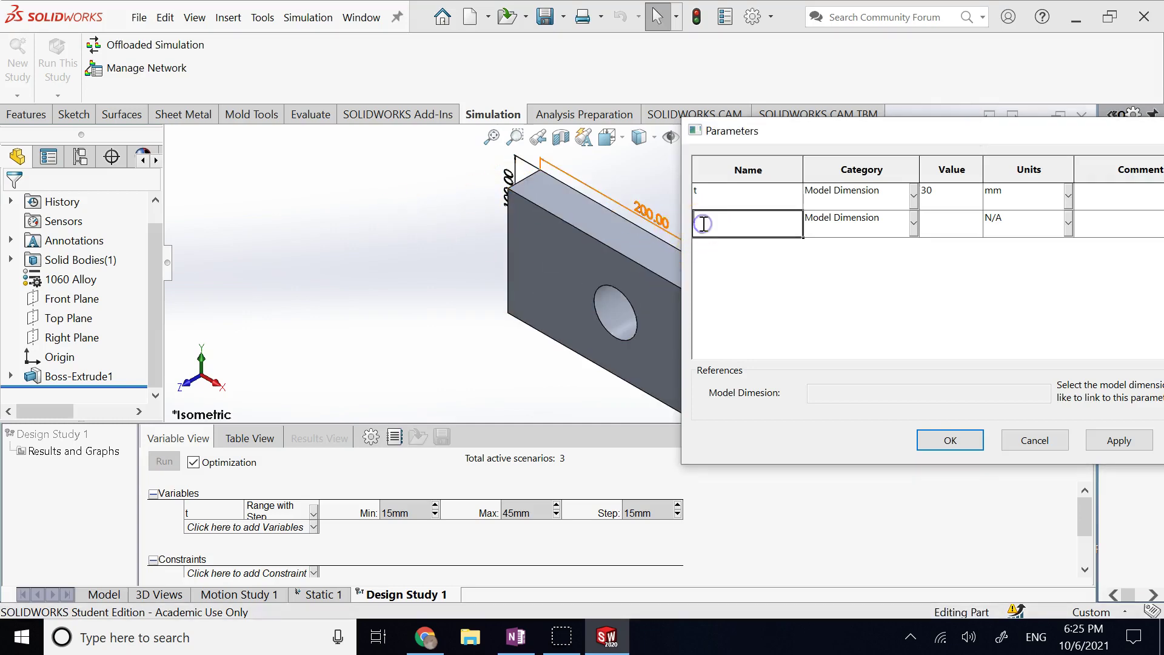
left_click(704, 224)
type("h")
left_click(509, 183)
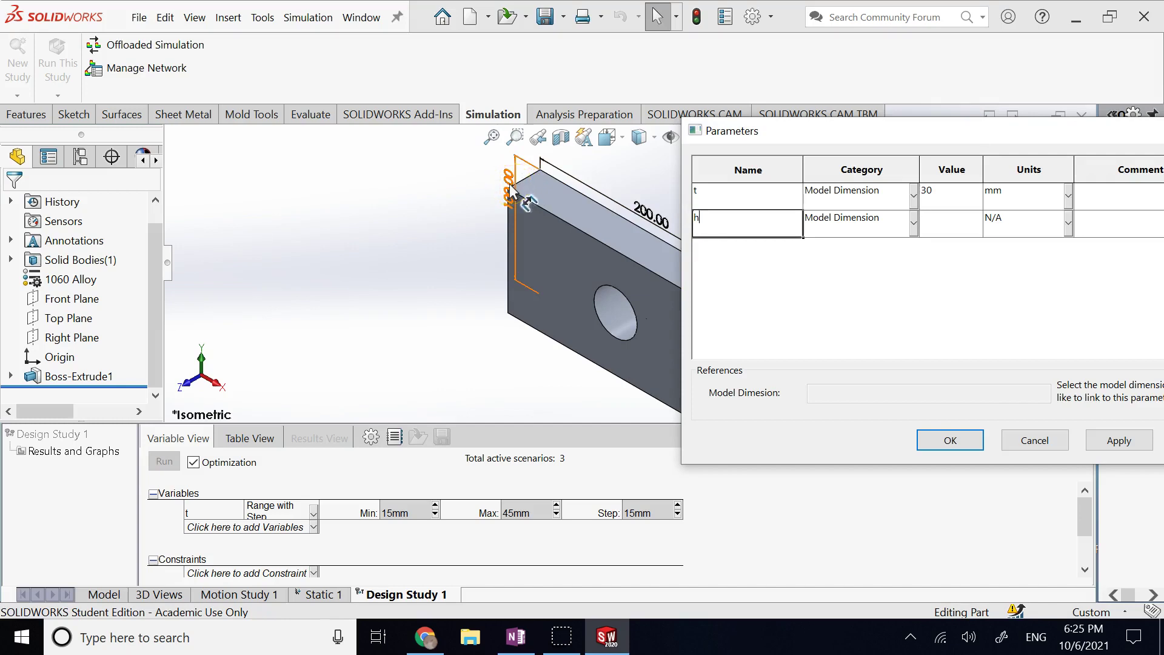
left_click(954, 440)
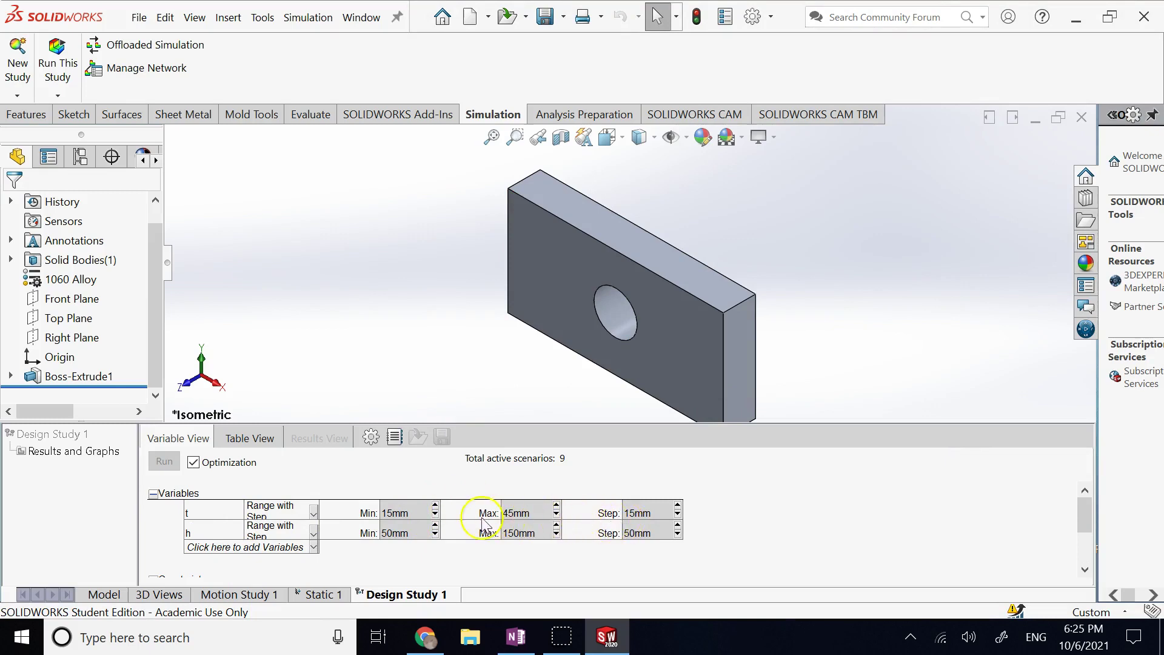
- Set variable t to a 40 mm minimum and 90 mm step, and variable h to a 50 mm minimum and 25 mm step
double_click(412, 514)
double_click(631, 514)
left_click(631, 513)
left_click(410, 535)
left_click(629, 534)
left_click(628, 534)
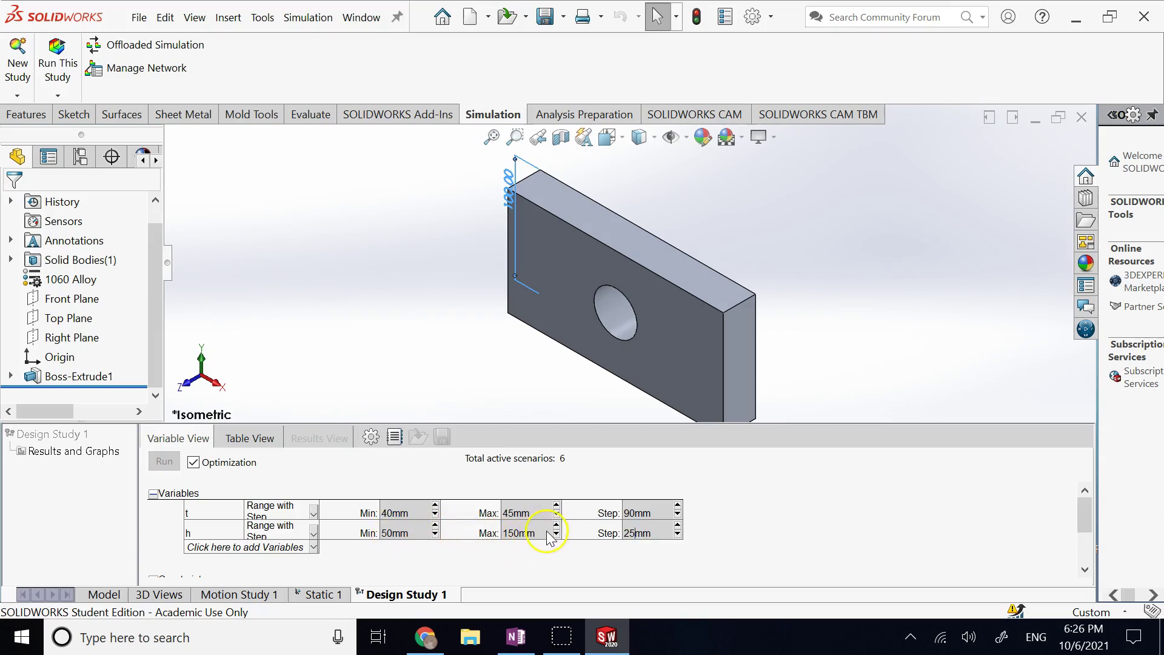
- Set variable h's step to 50 mm, and variable t's maximum to 90 mm with a 10 mm step
left_click(632, 533)
left_click(508, 515)
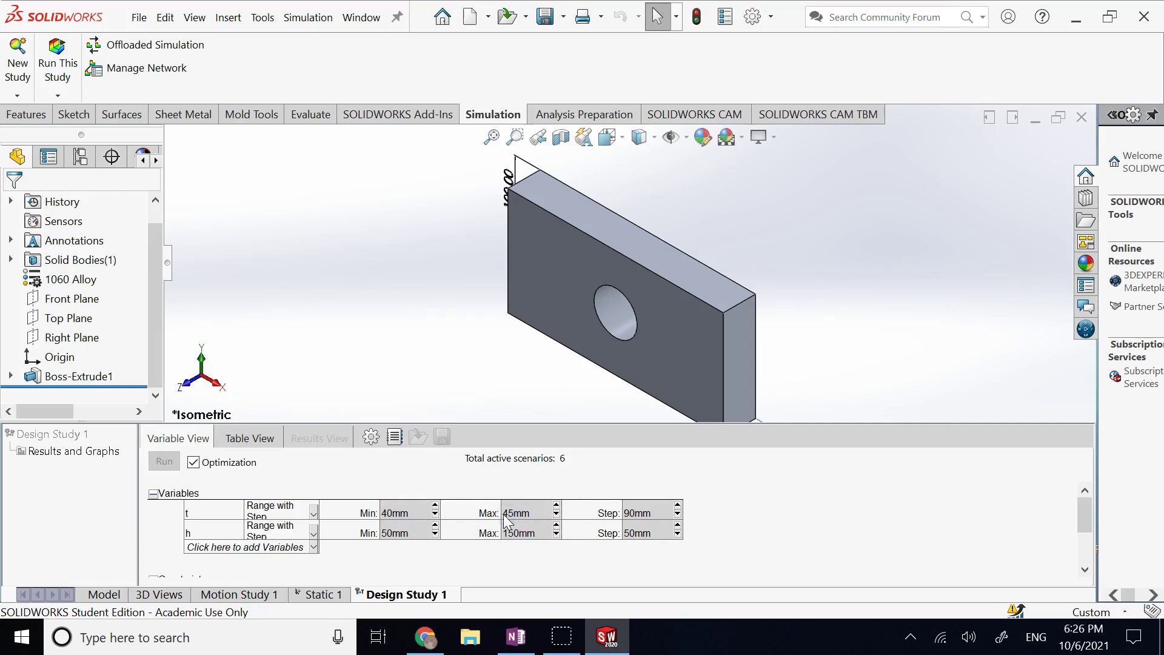
left_click(506, 518)
left_click(628, 514)
left_click(629, 512)
left_click(764, 515)
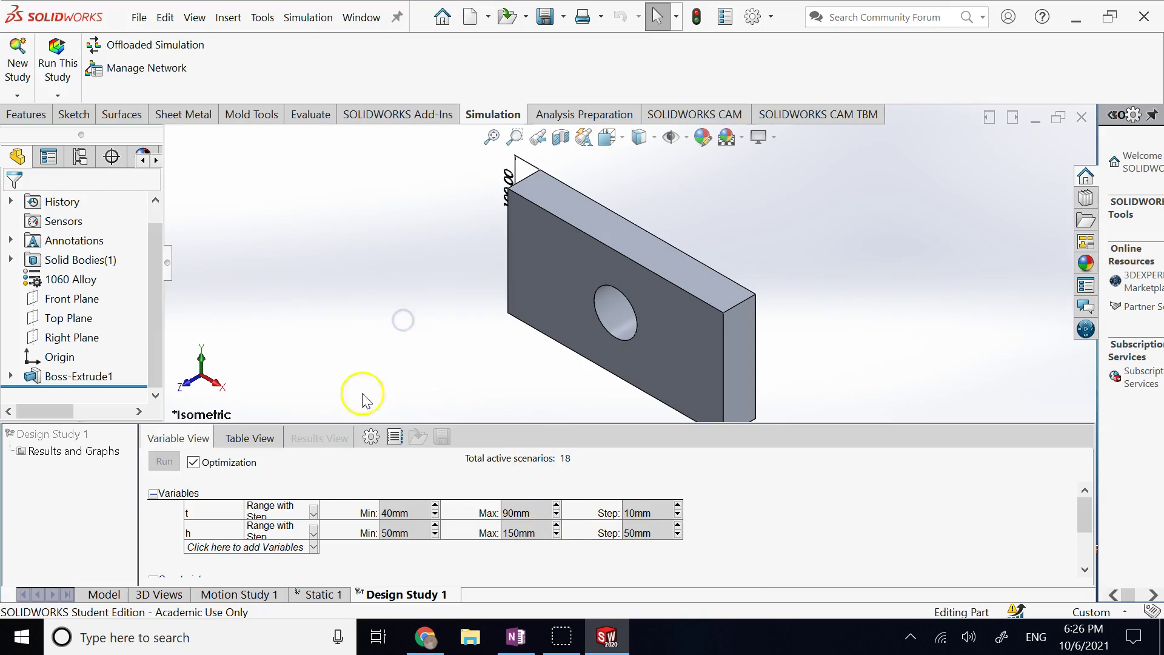
- Add a simulation data sensor for the model's minimum factor of safety, across all steps, as a design study constraint
scroll(340, 511, "down", 3)
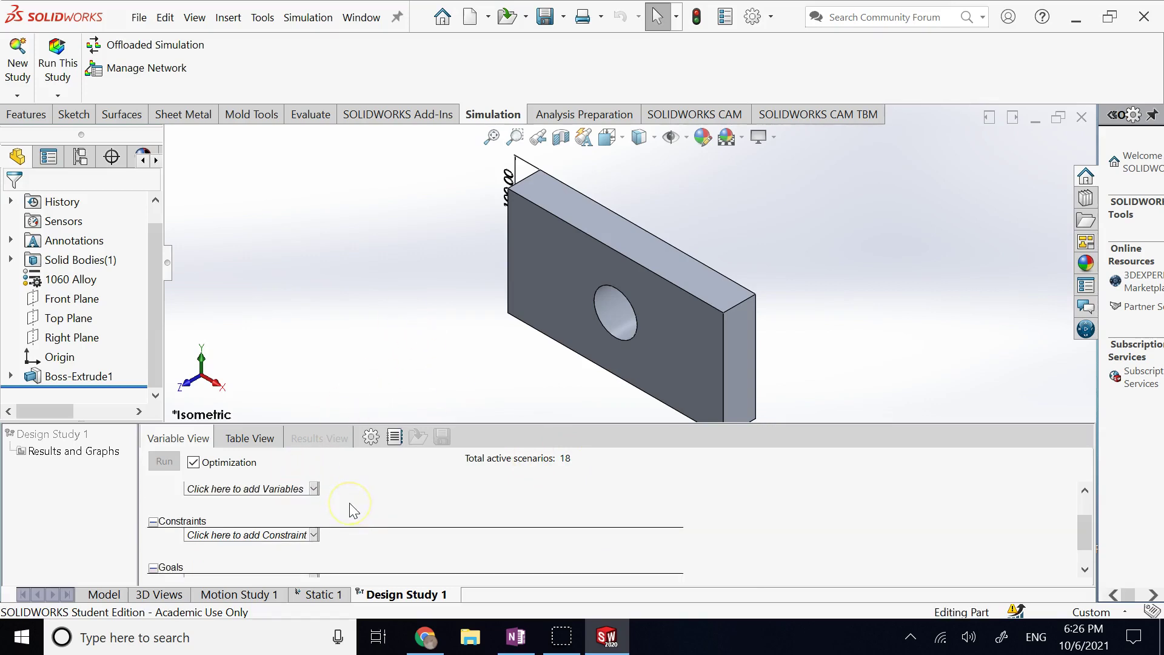
scroll(350, 504, "down", 1)
left_click(265, 506)
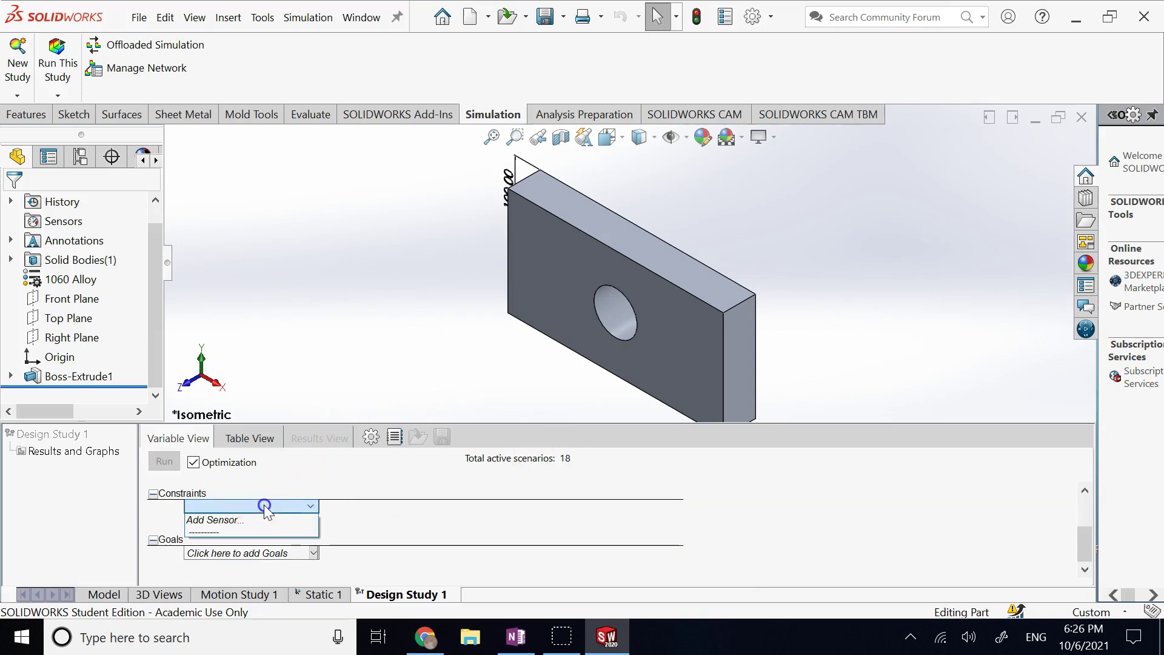
left_click(250, 521)
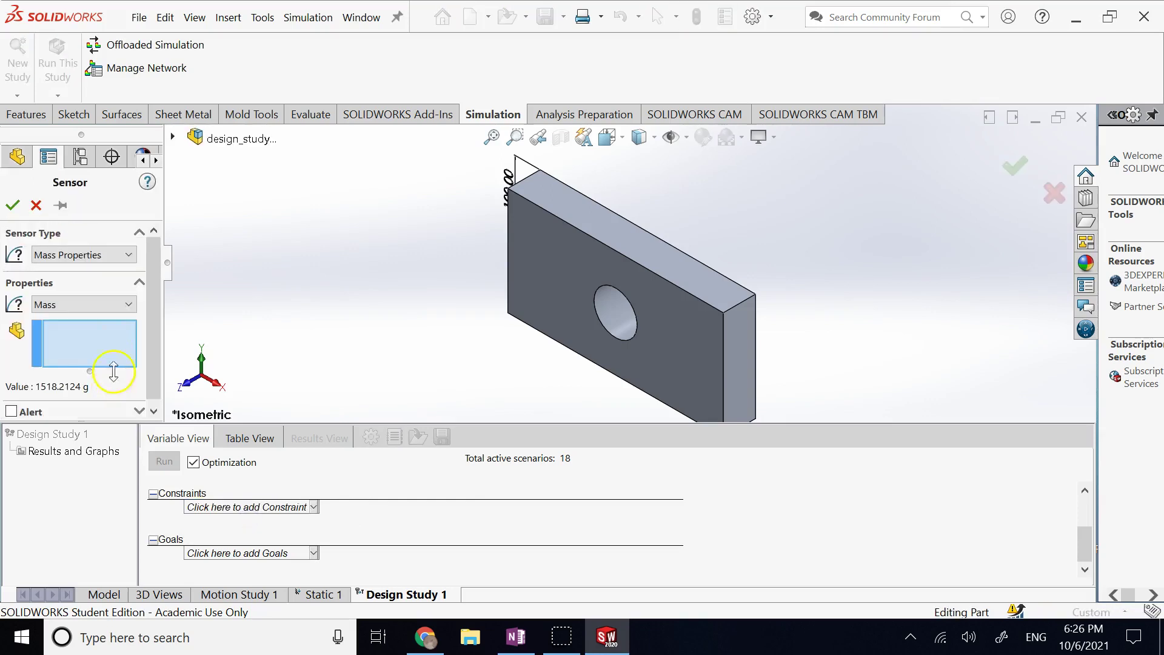
left_click(98, 254)
left_click(88, 268)
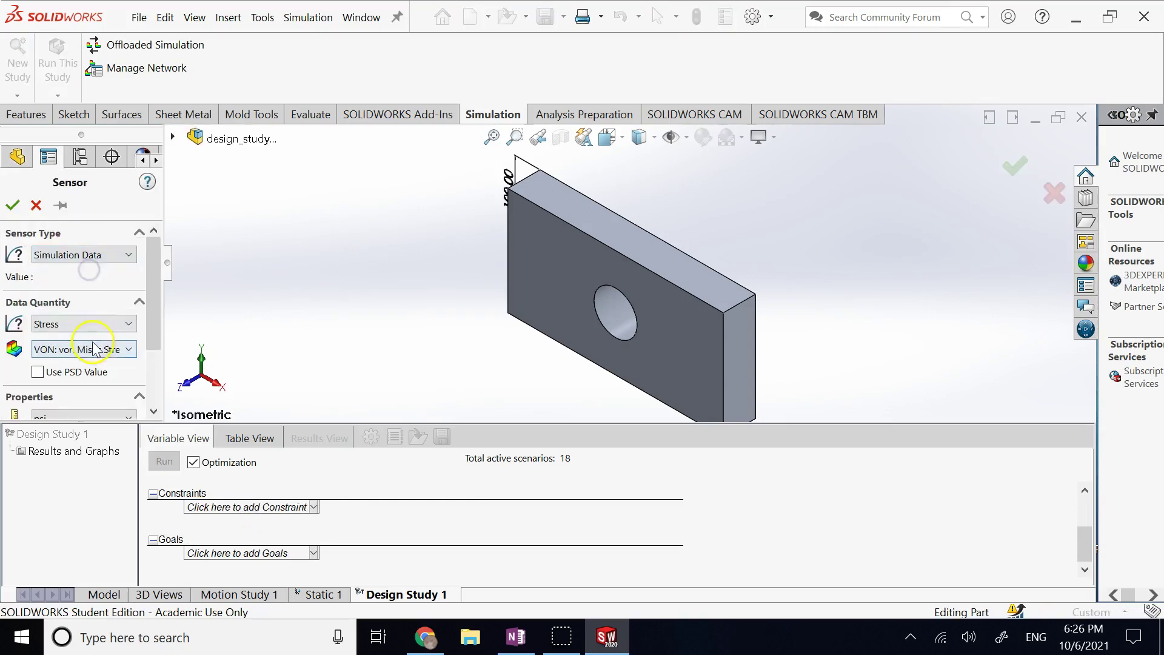
left_click(82, 324)
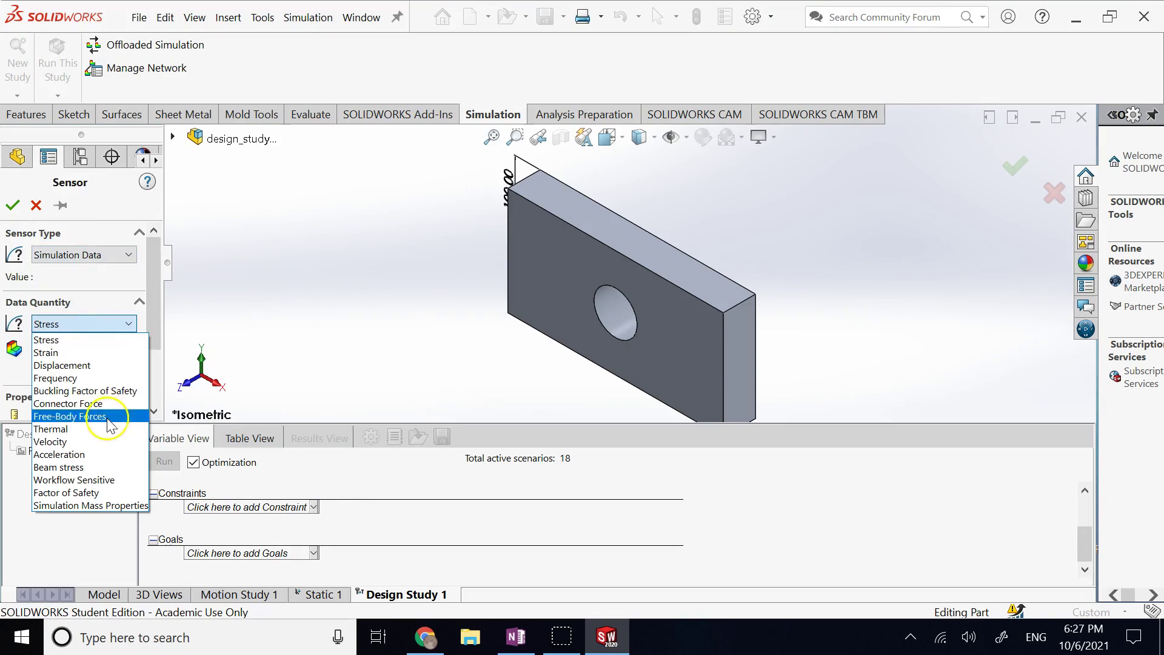
left_click(108, 493)
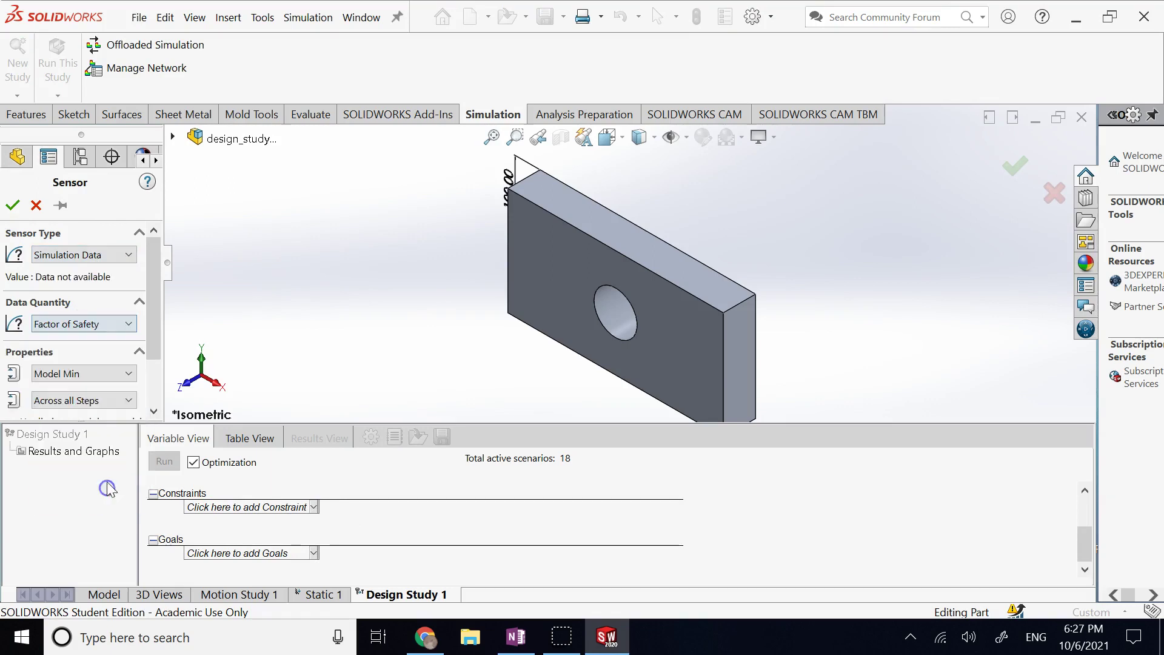
left_click(12, 205)
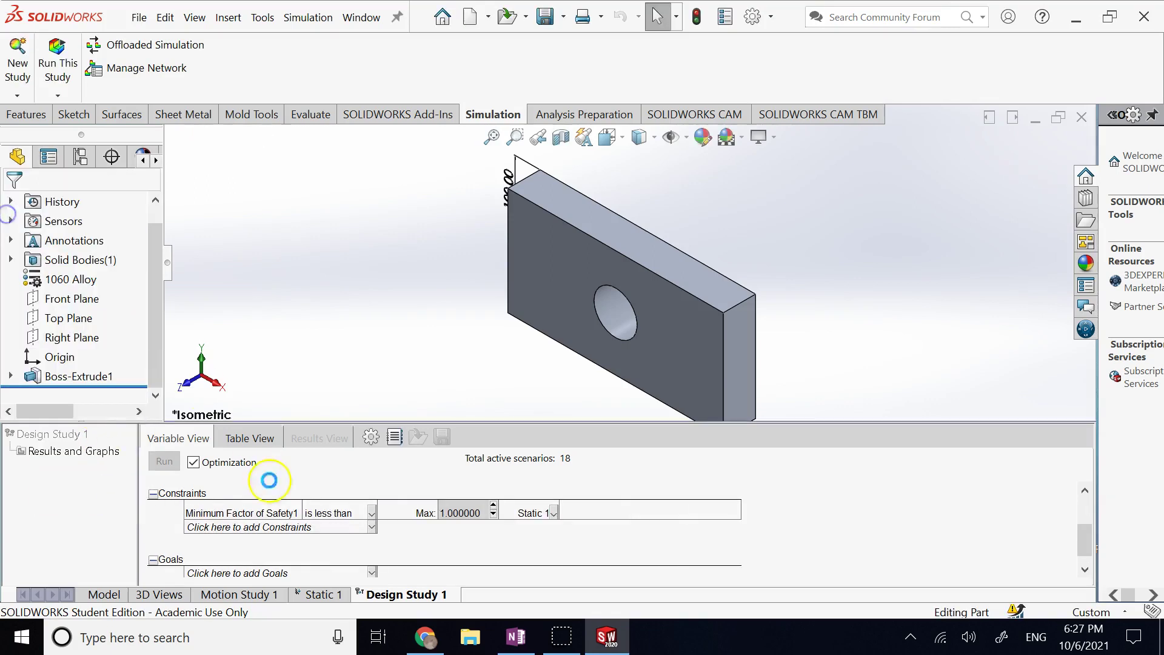
- Require the minimum factor of safety to be greater than 2
left_click(366, 512)
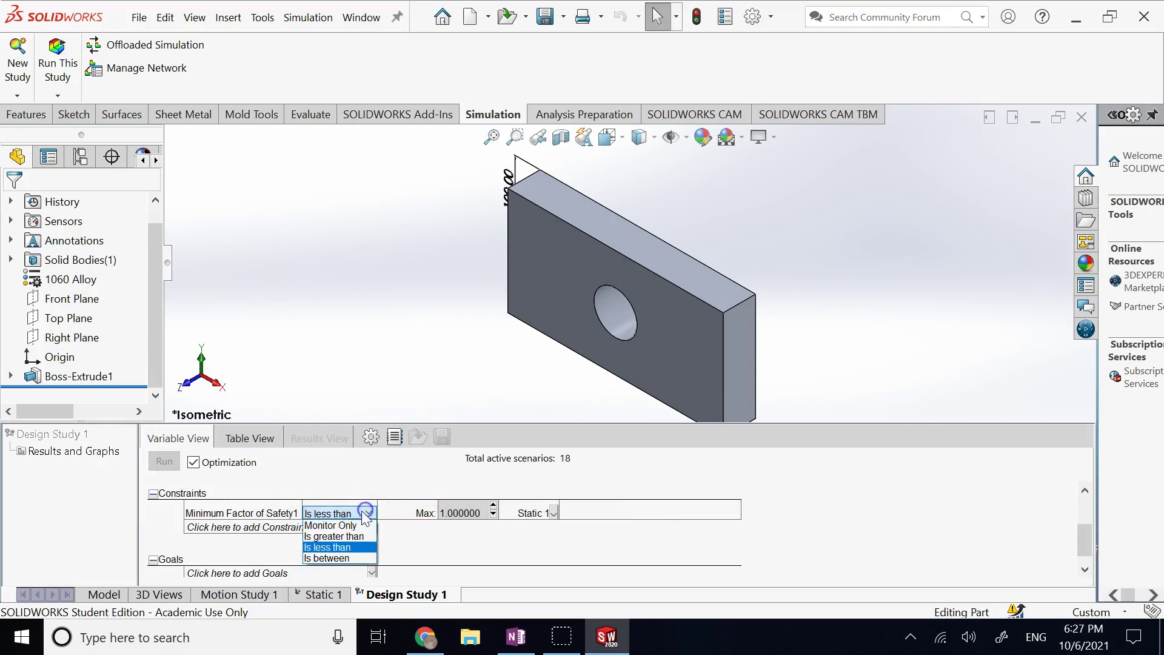
left_click(348, 537)
left_click(494, 505)
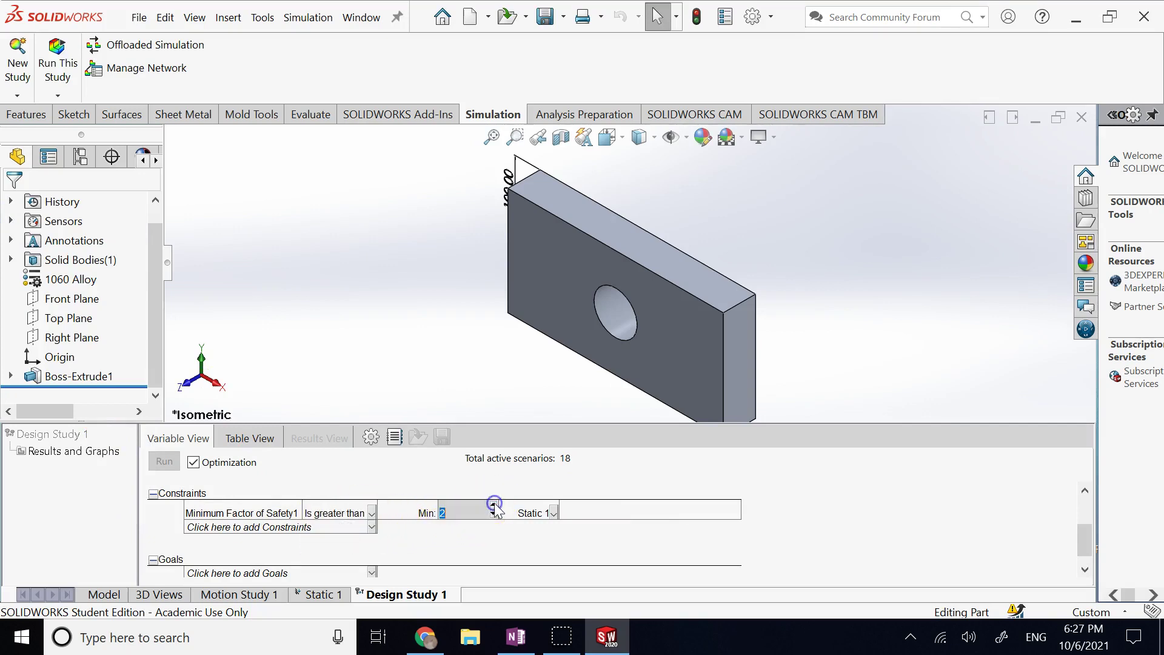
- Add a simulation data sensor for E1 normal strain, model maximum, as a second constraint
left_click(310, 532)
left_click(281, 540)
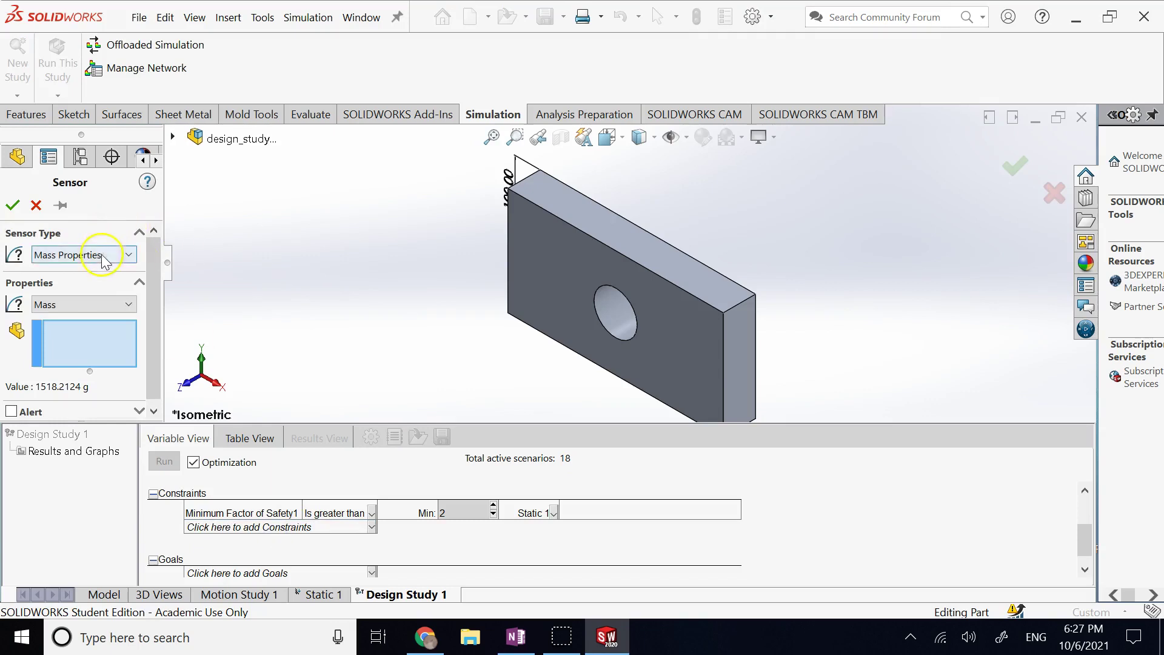
left_click(102, 255)
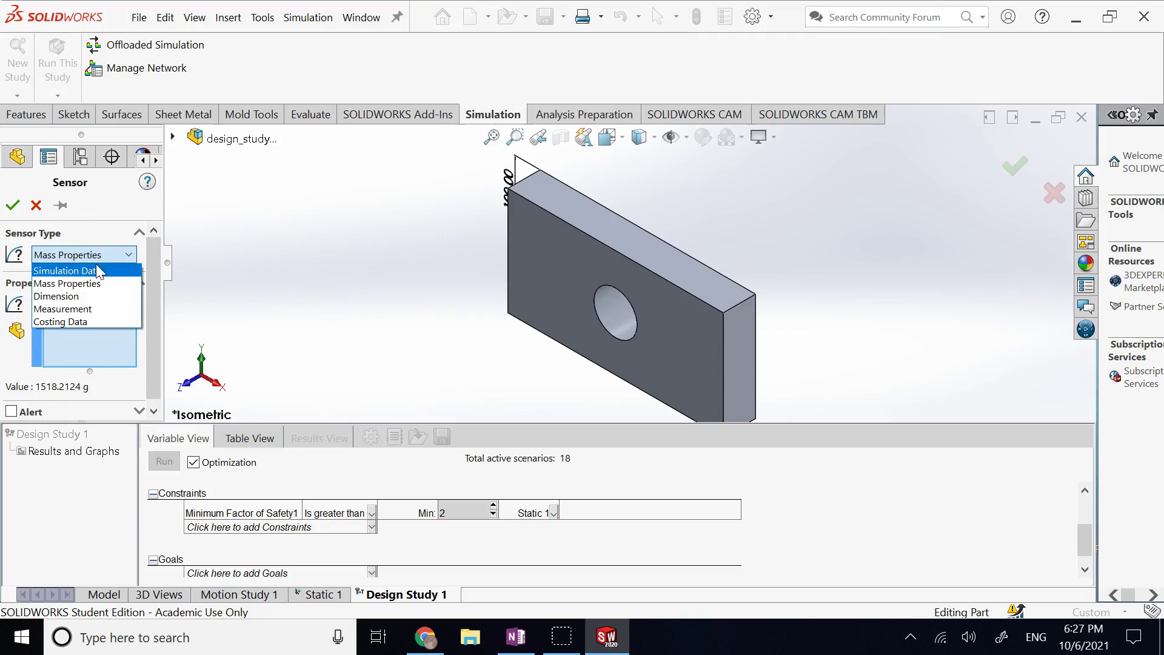
left_click(67, 271)
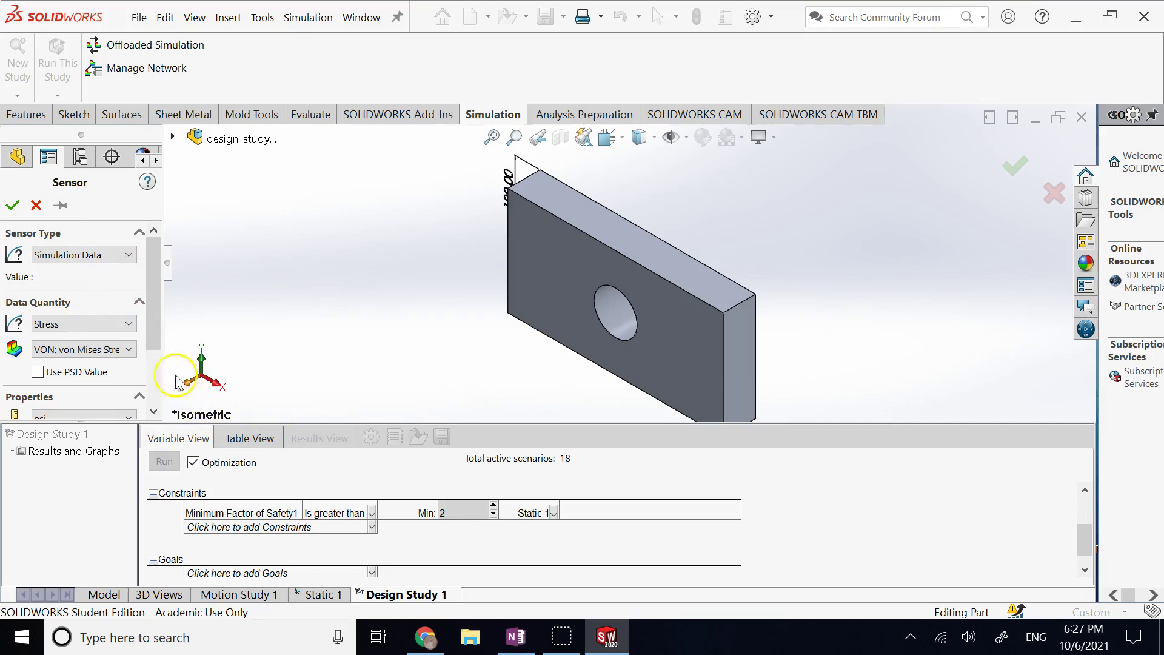
left_click(100, 326)
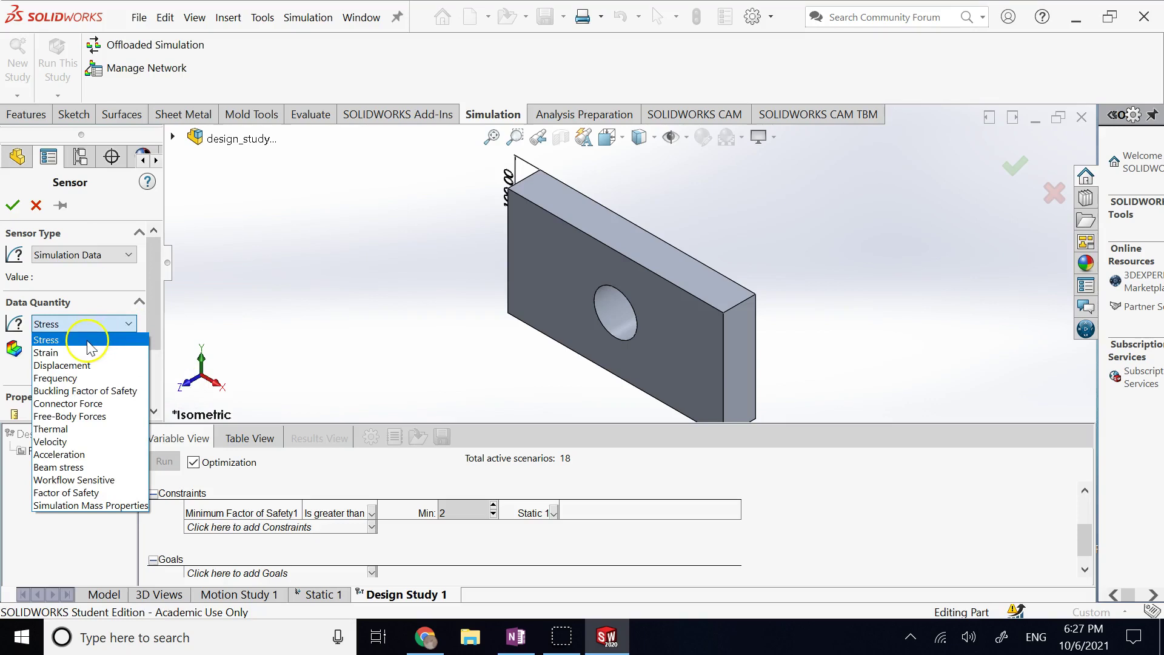
left_click(85, 353)
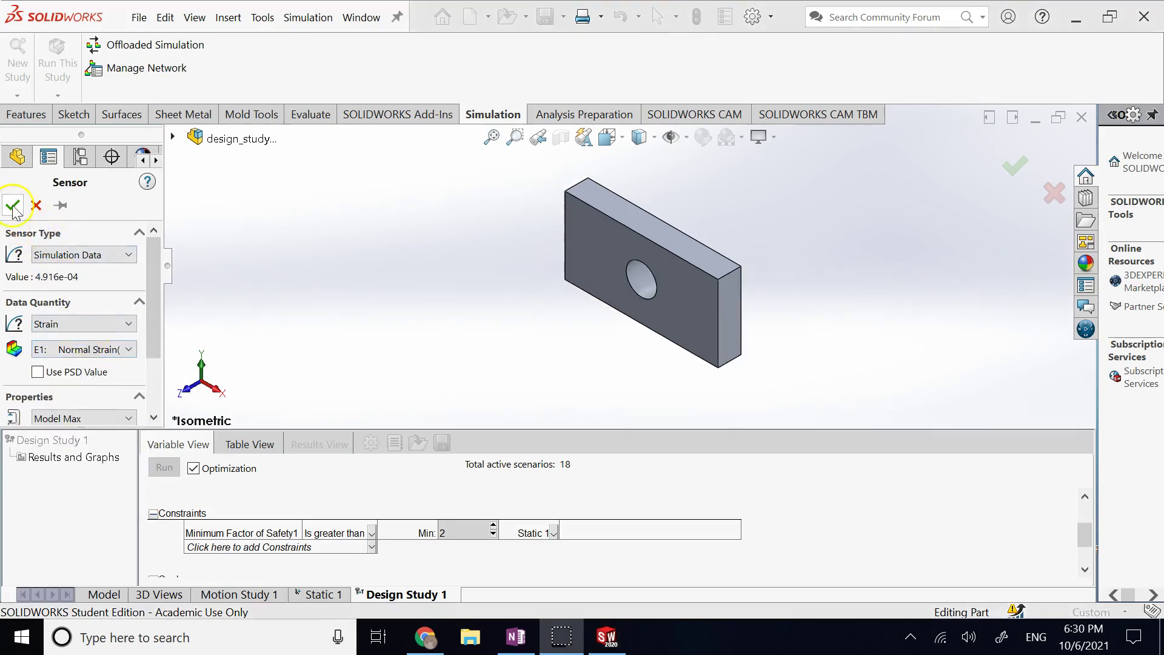
left_click(13, 205)
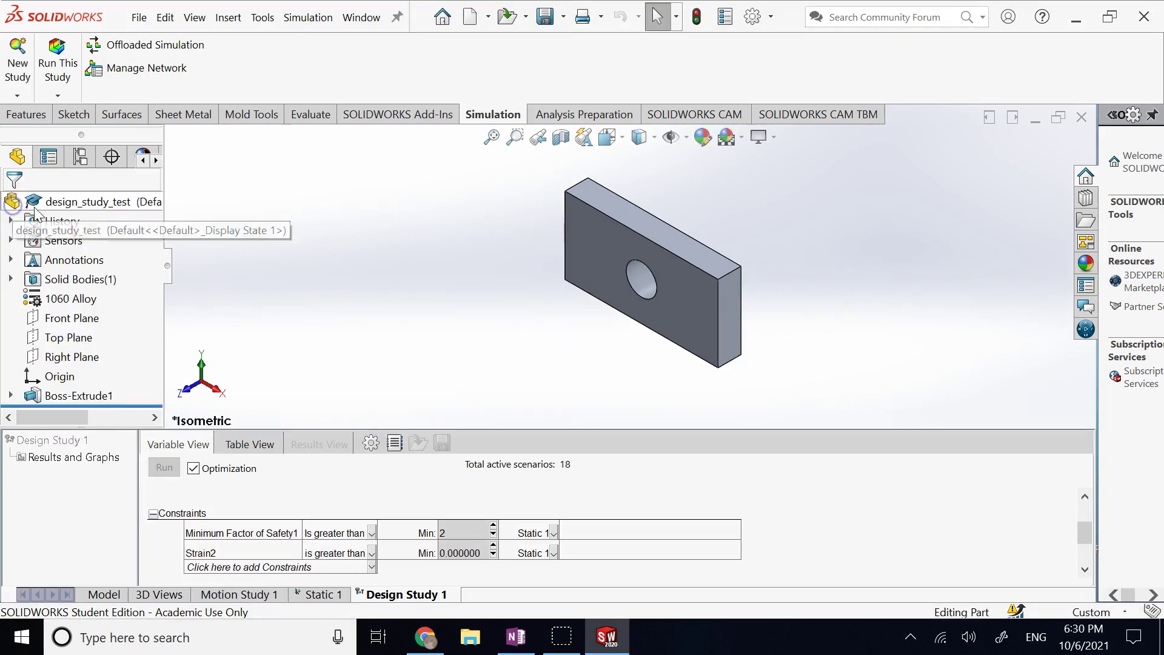
- Change the strain constraint's condition to Is less than
left_click(372, 553)
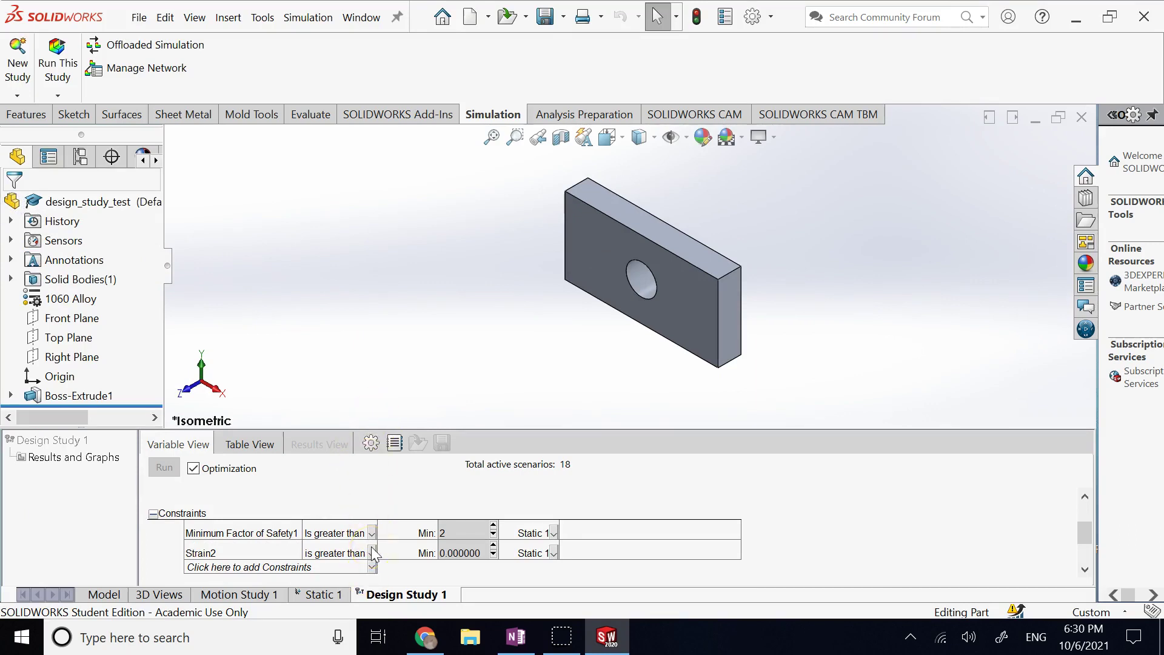
left_click(373, 553)
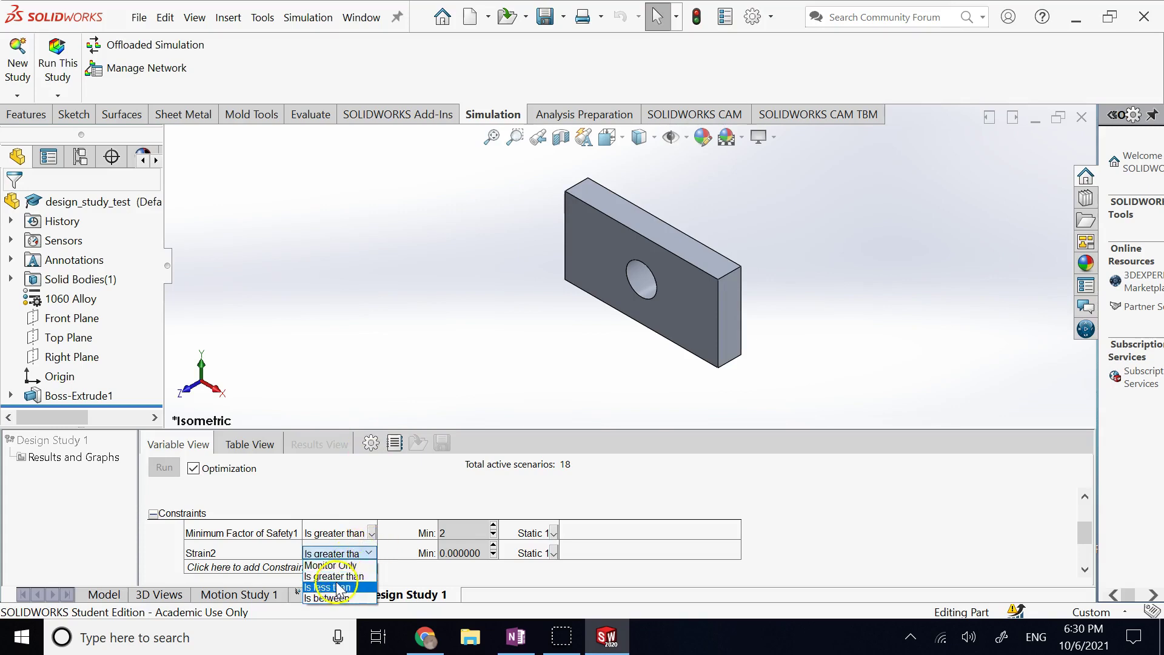
left_click(338, 588)
left_click(474, 555)
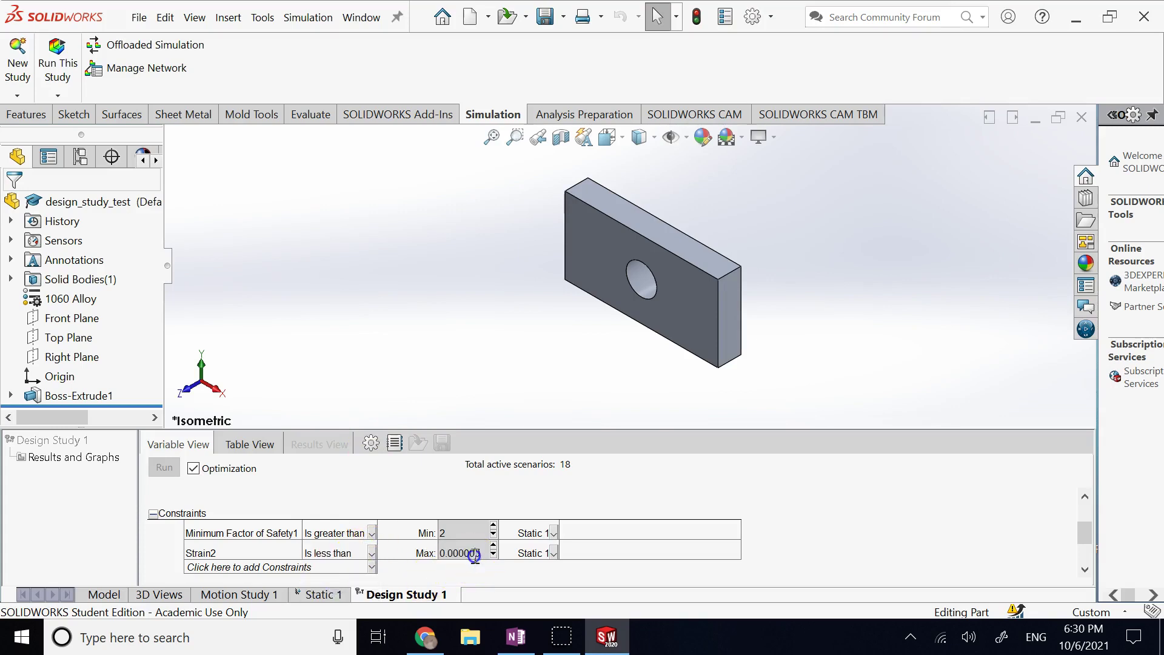
- Display the equivalent strain plot of the Static 1 study to check its strain range, and return to Design Study 1
left_click(323, 594)
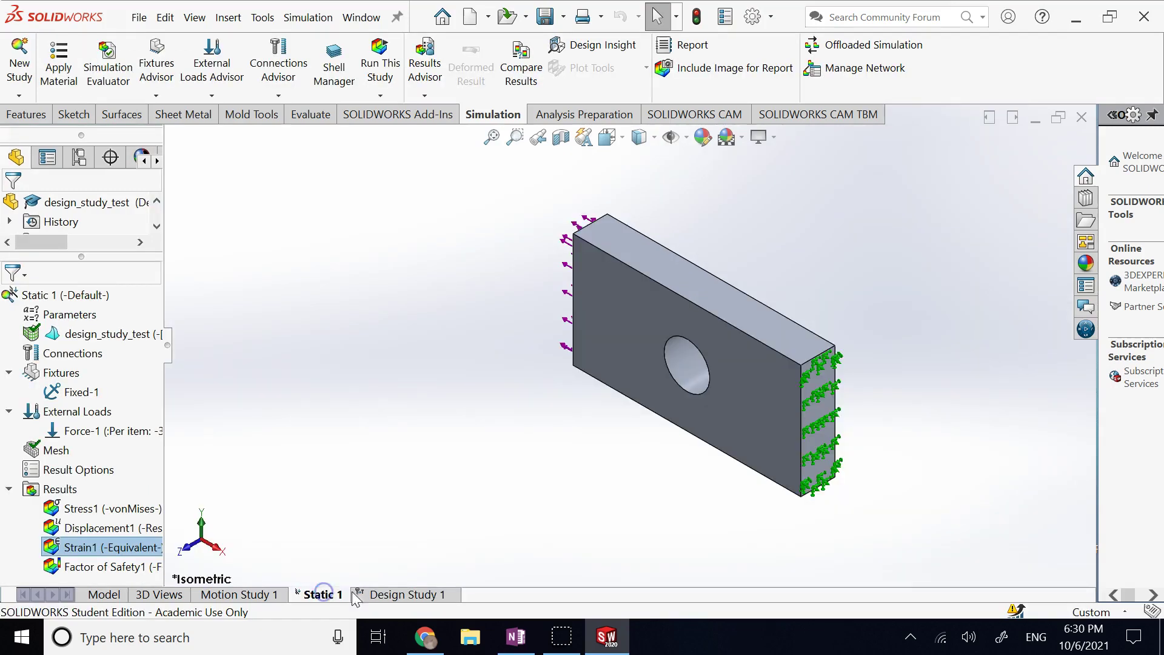
double_click(104, 547)
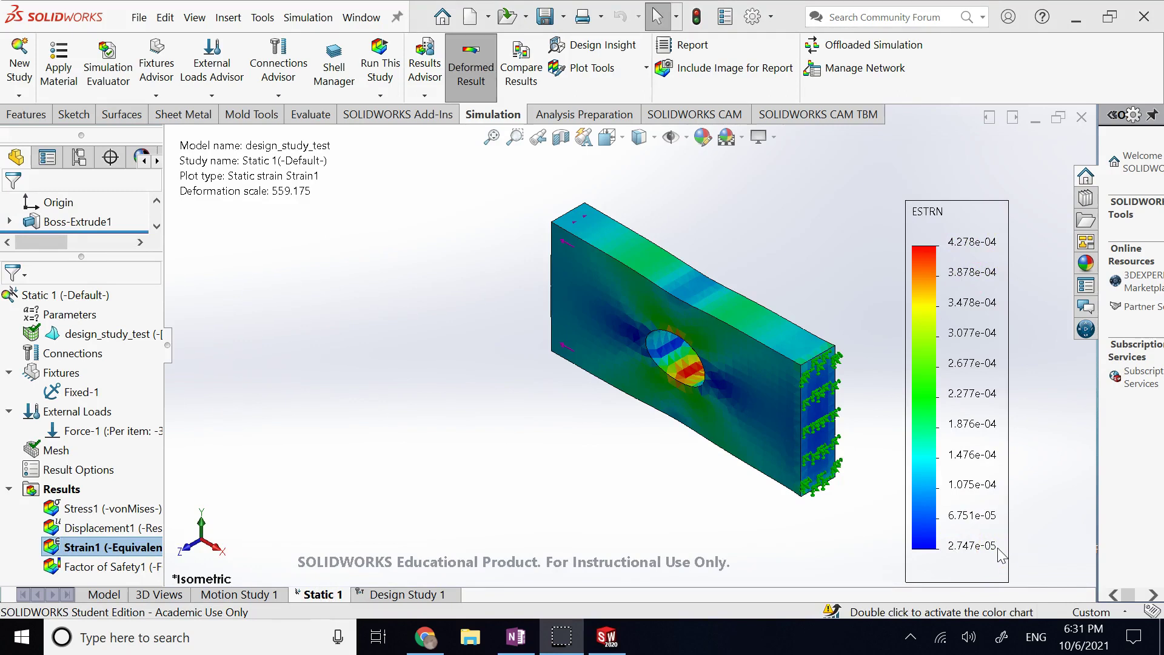
left_click(428, 595)
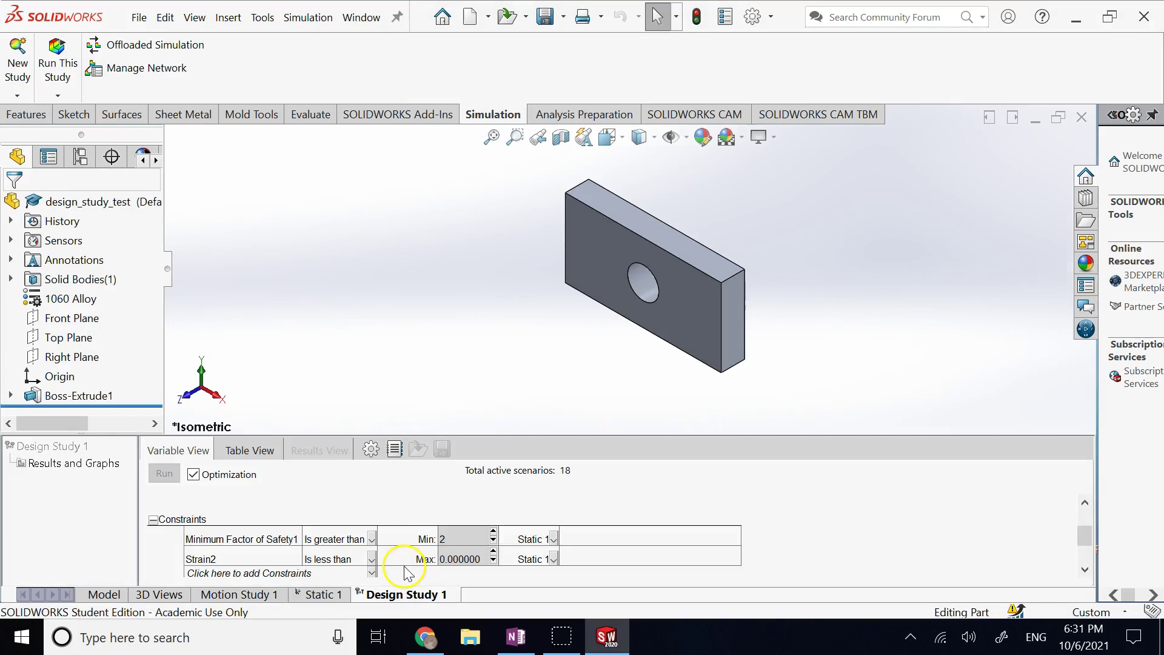
- Set the strain constraint's maximum to 0.0001
double_click(456, 559)
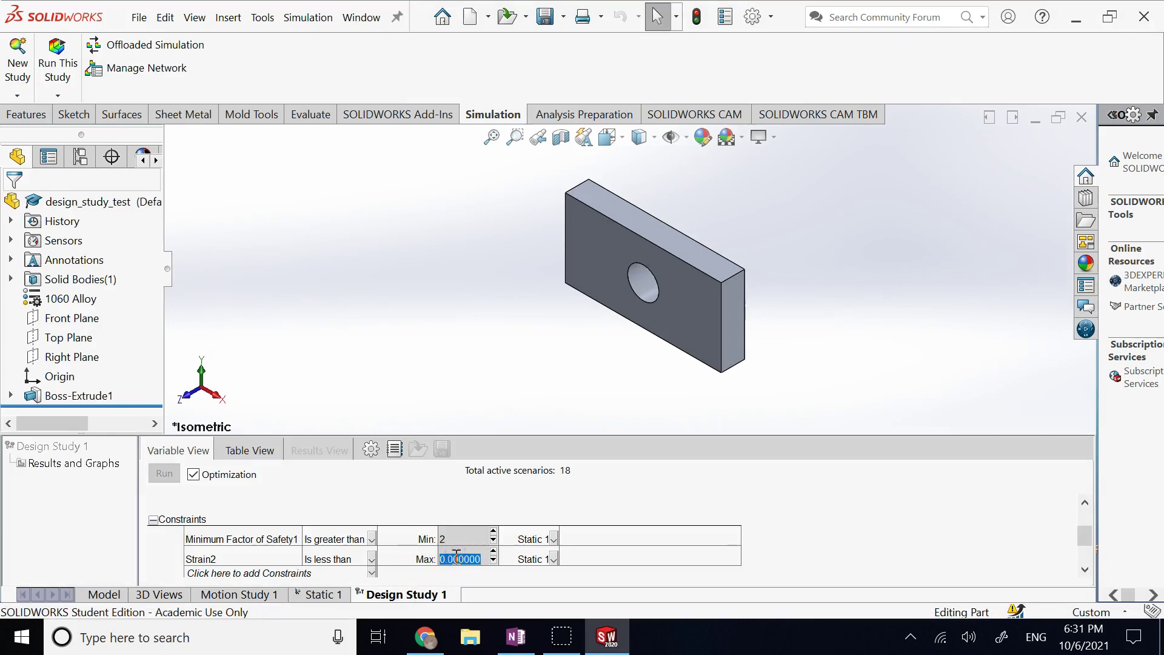
left_click(469, 557)
left_click(470, 558)
key("Delete")
key("Delete")
type("1")
left_click(280, 332)
left_click(670, 335)
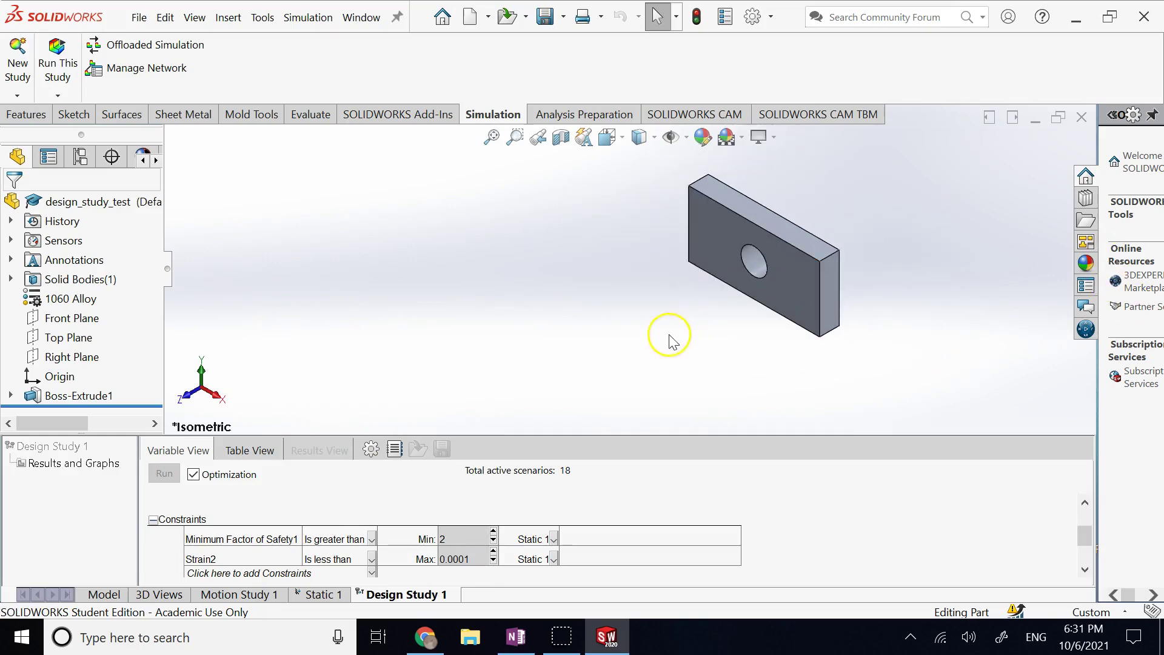
- Add a costing data sensor for total cost as the design study goal to minimize, and run the optimization
left_click(1084, 570)
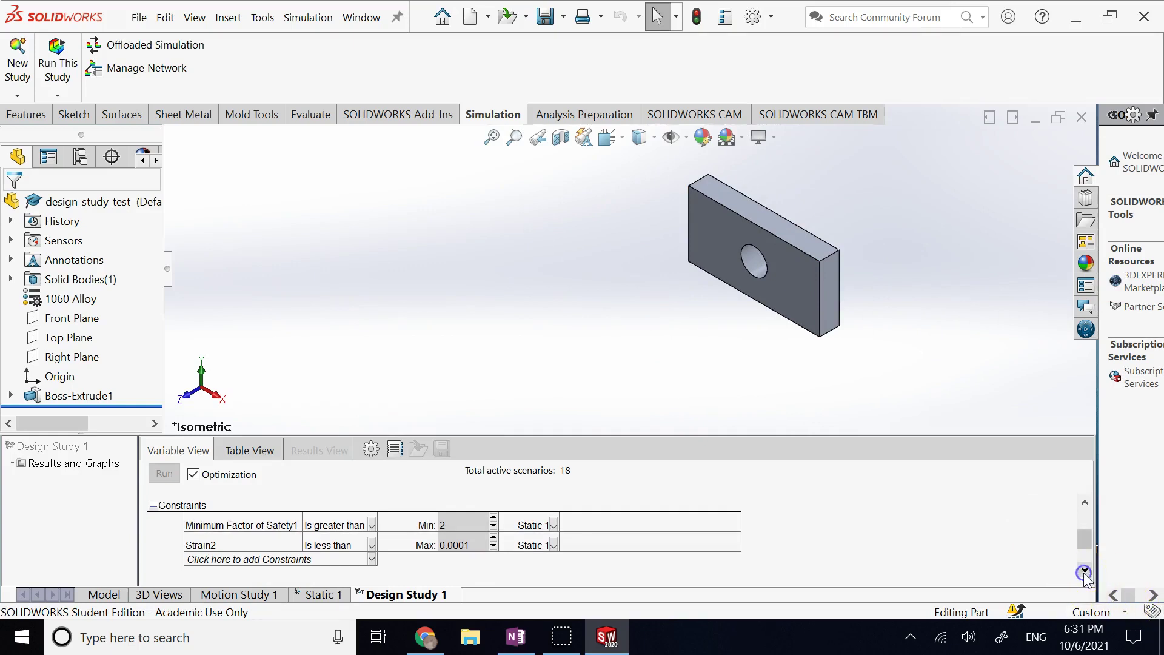
left_click(1085, 570)
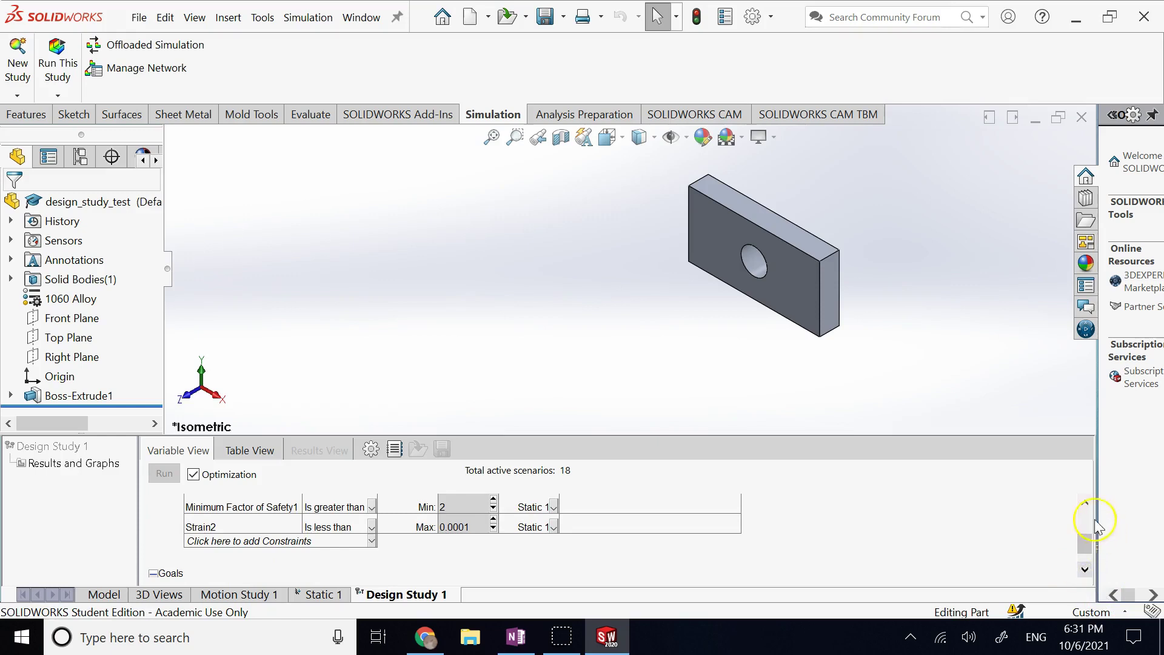
left_click(1085, 504)
left_click(1084, 505)
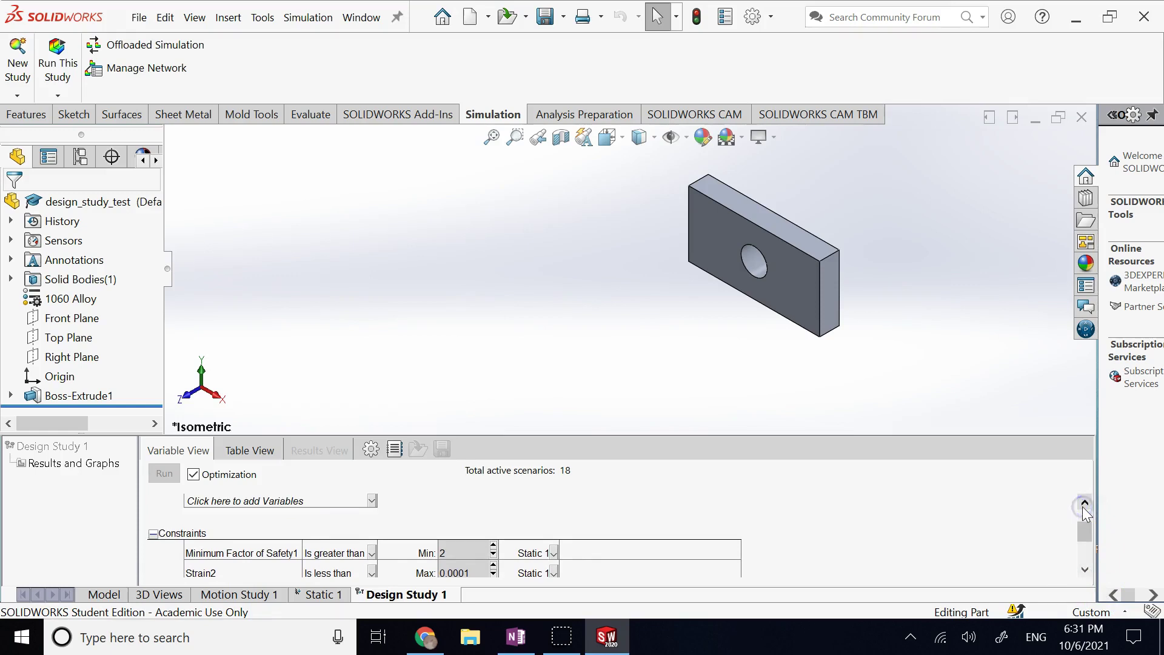
left_click(1085, 504)
left_click(1085, 574)
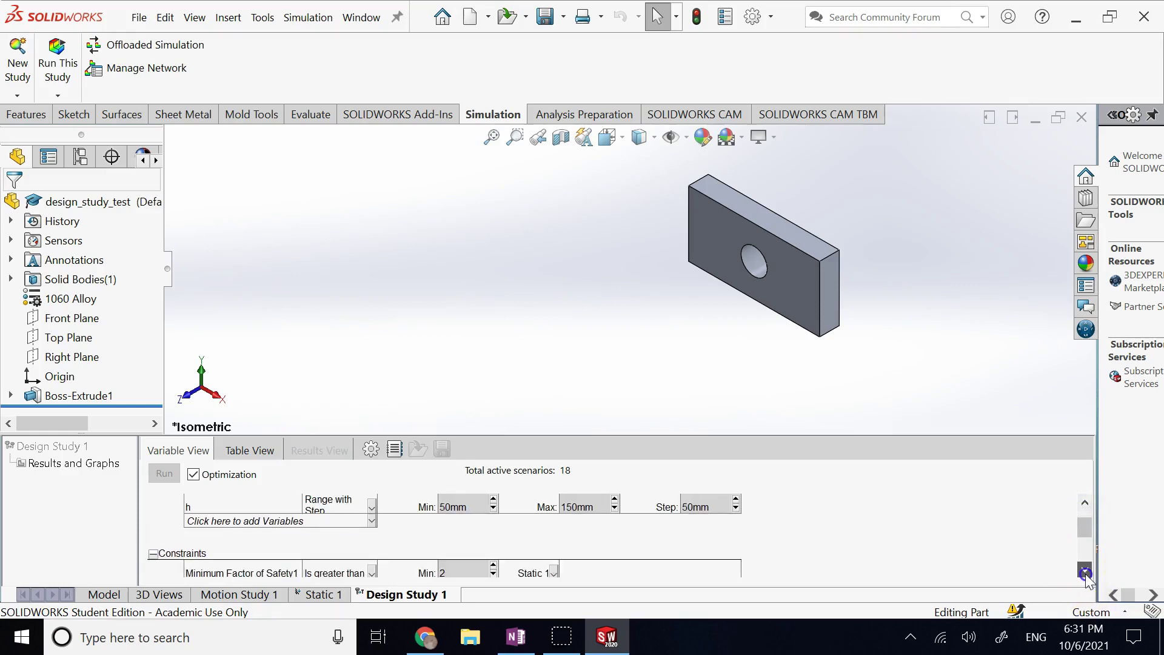
left_click(1086, 574)
left_click(278, 546)
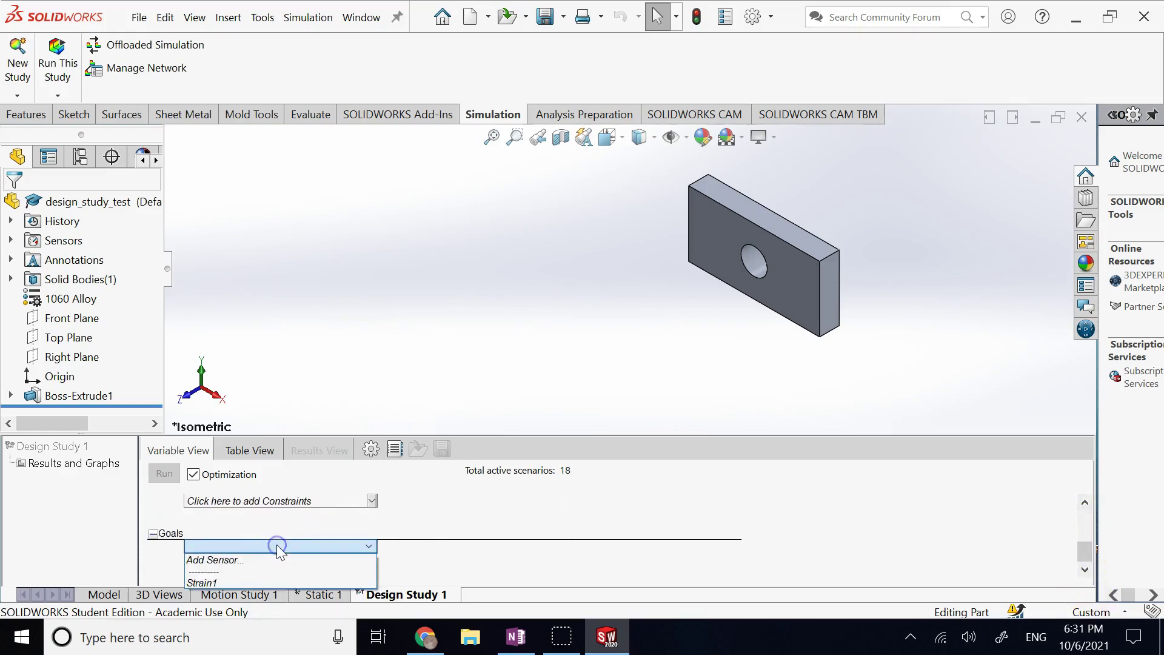
left_click(232, 558)
left_click(97, 255)
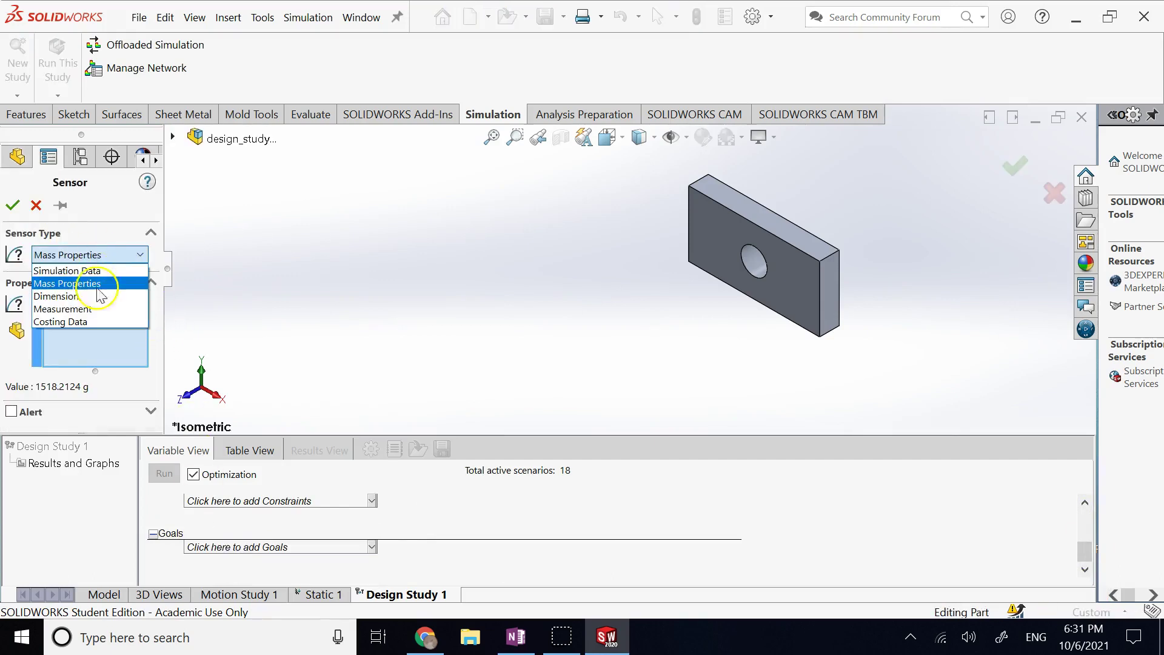
left_click(86, 322)
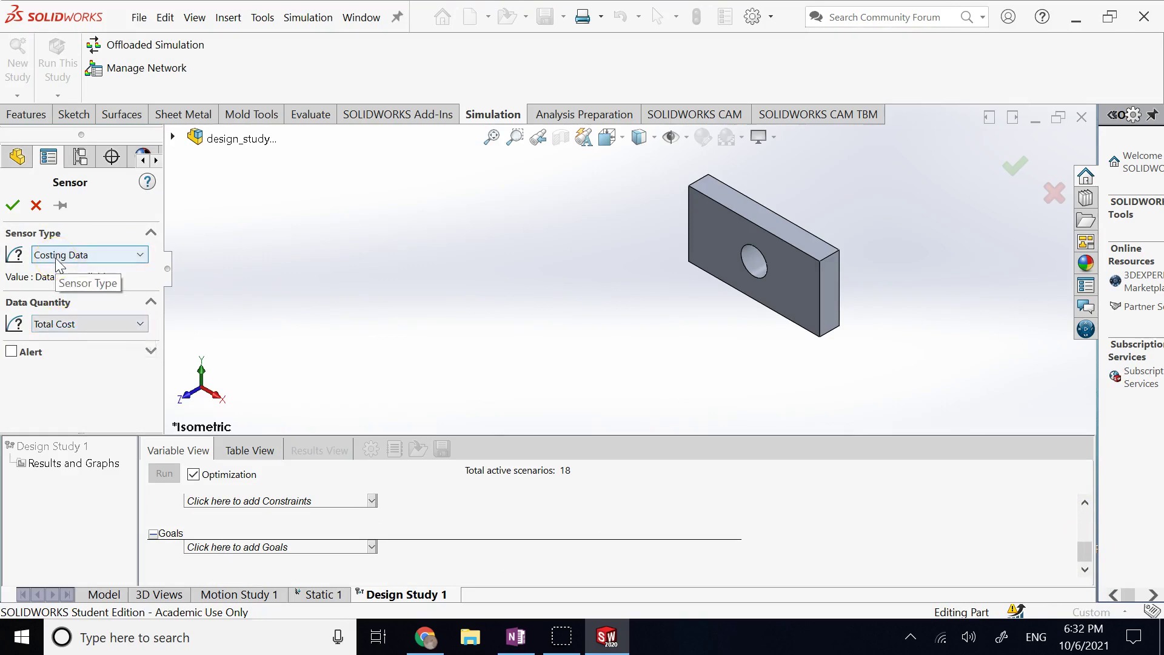
left_click(63, 325)
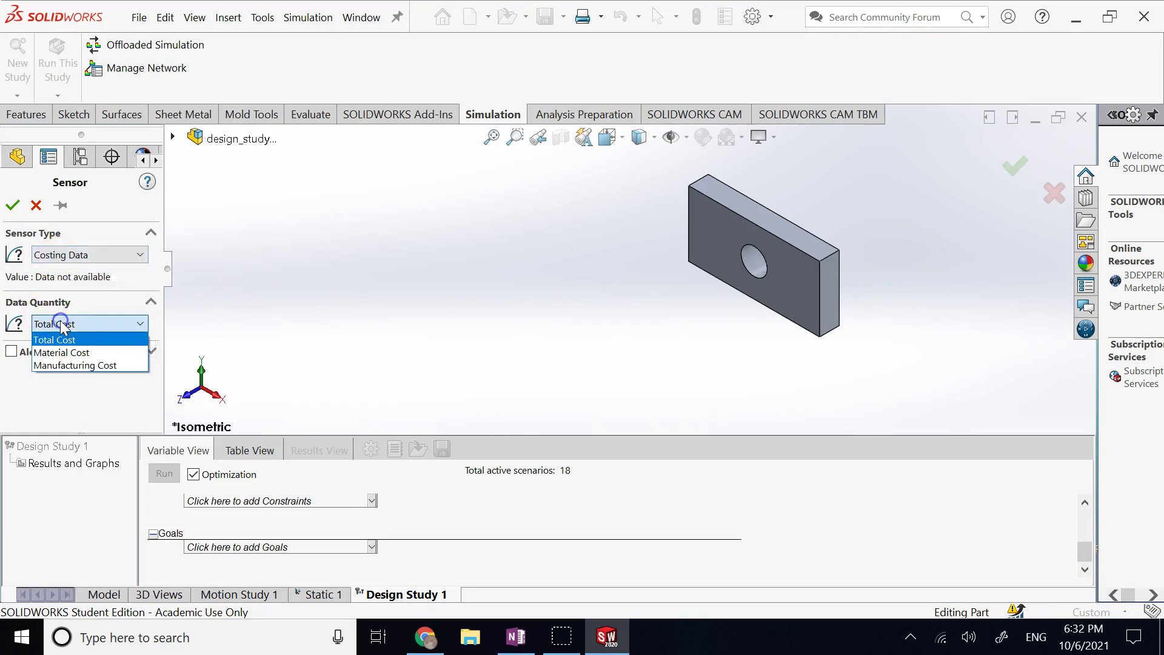
left_click(58, 340)
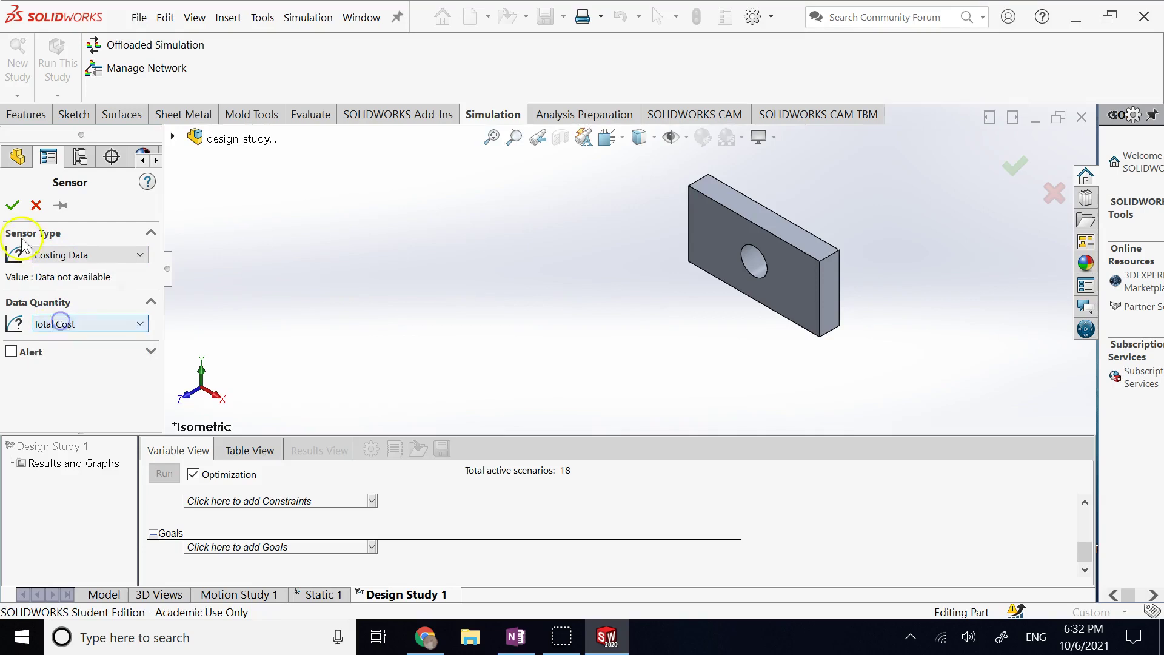
left_click(13, 205)
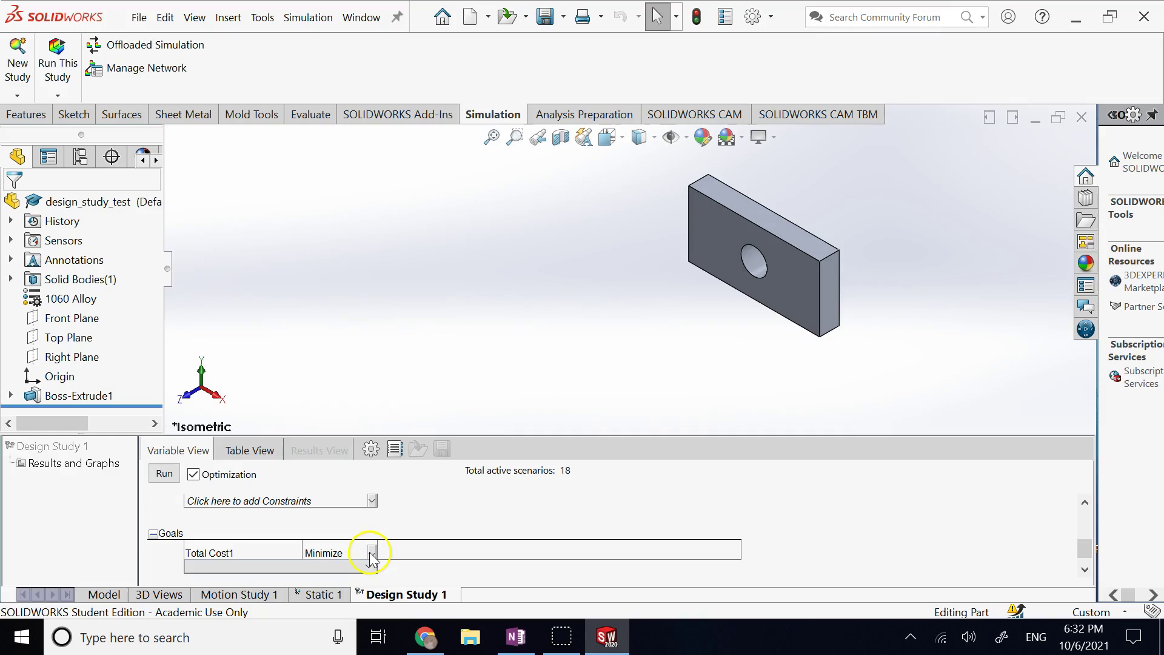
left_click(158, 474)
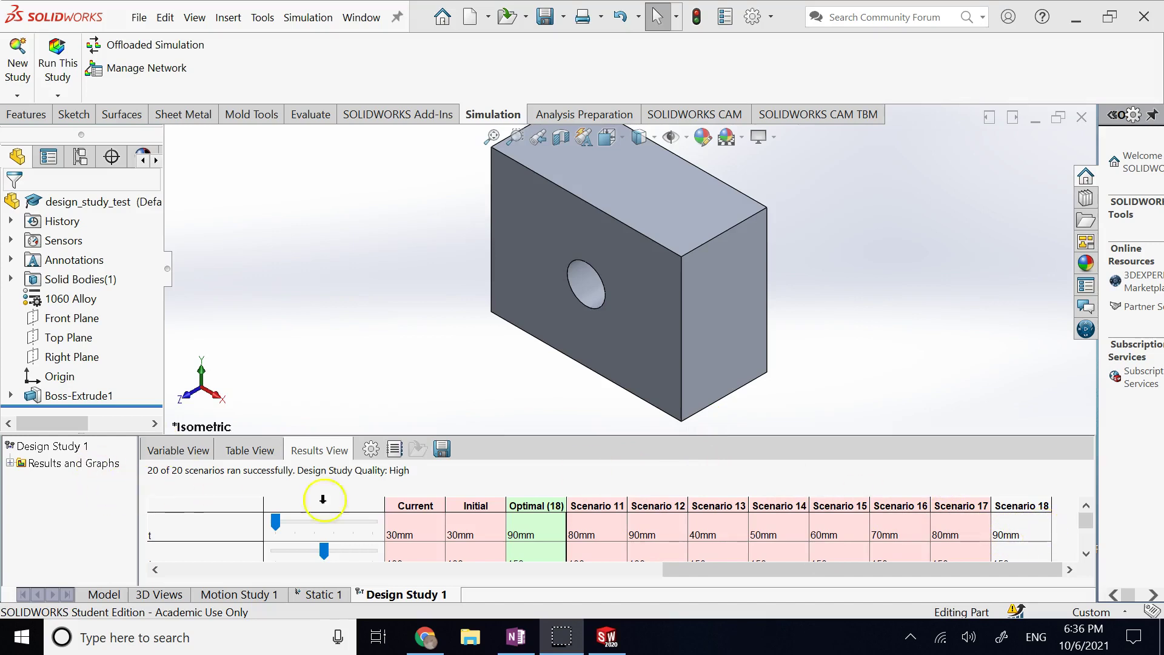
- Examine the optimal scenario's thickness, height, minimum factor of safety, strain and total cost in the design study results
left_click(995, 534)
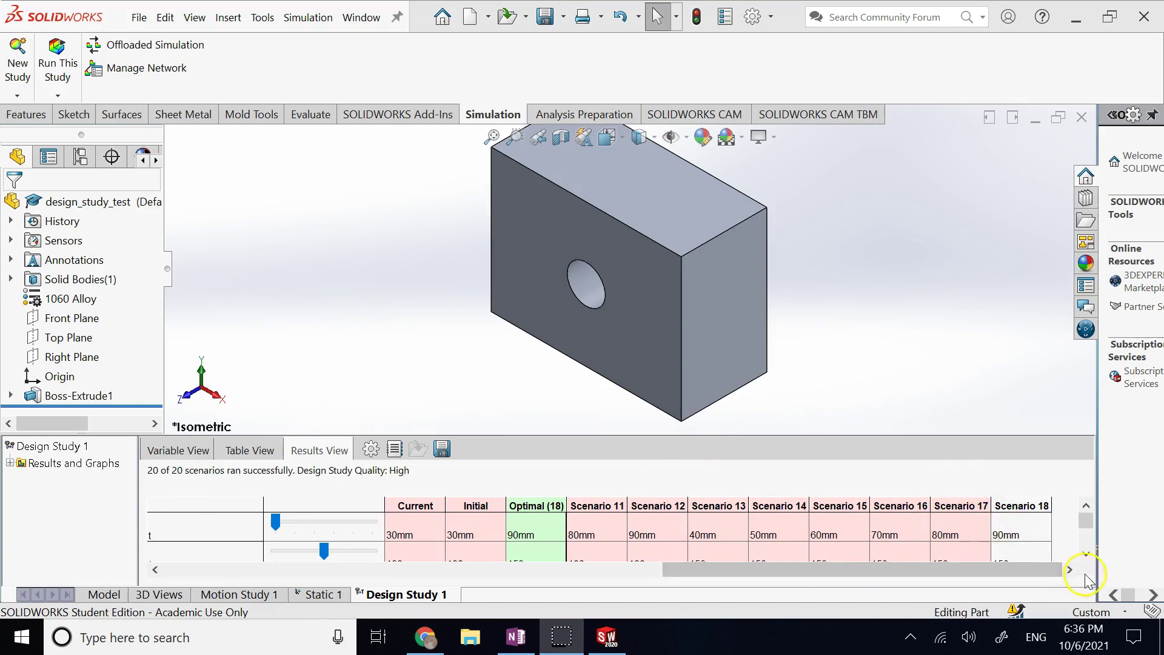
left_click(1086, 553)
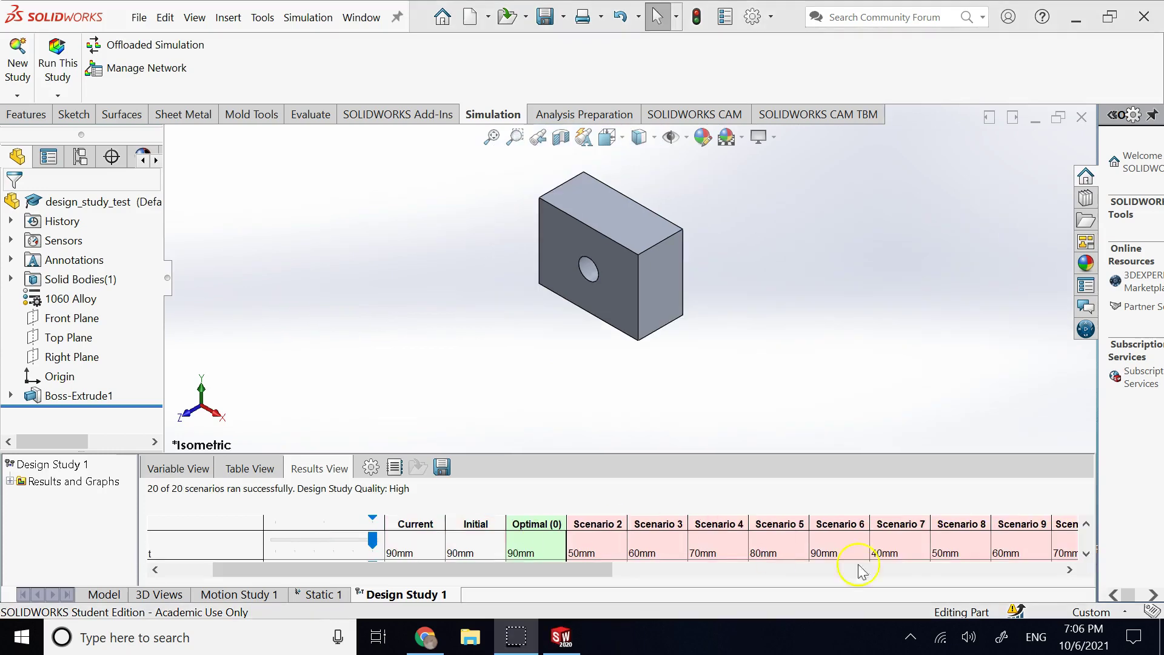
left_click(1086, 553)
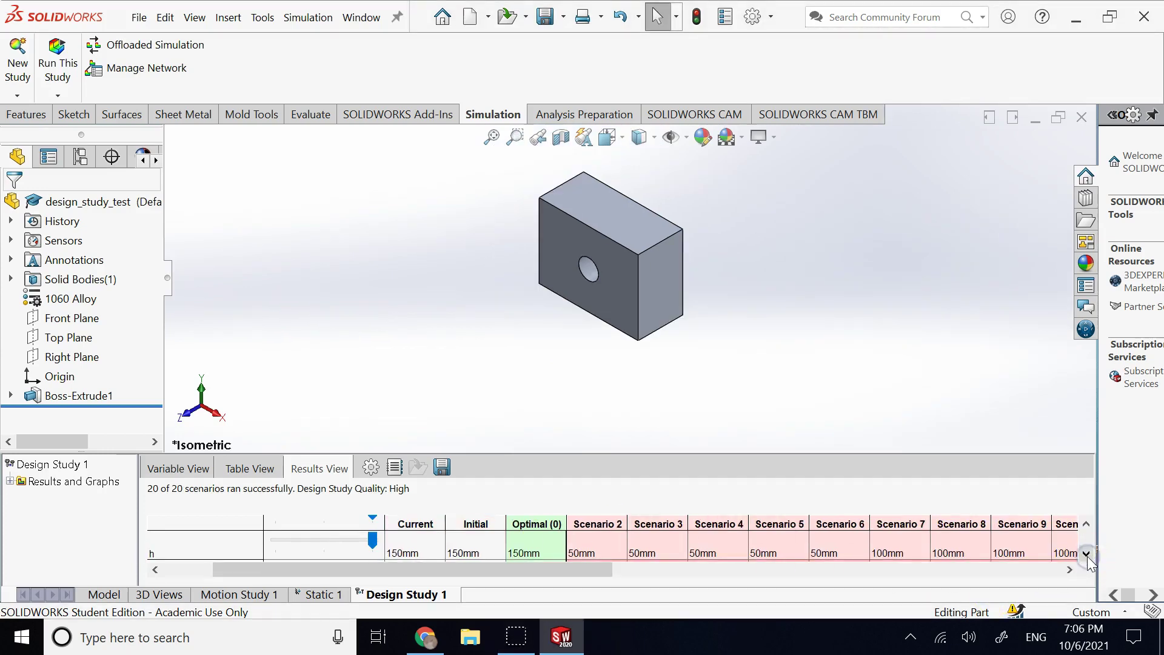
left_click(508, 566)
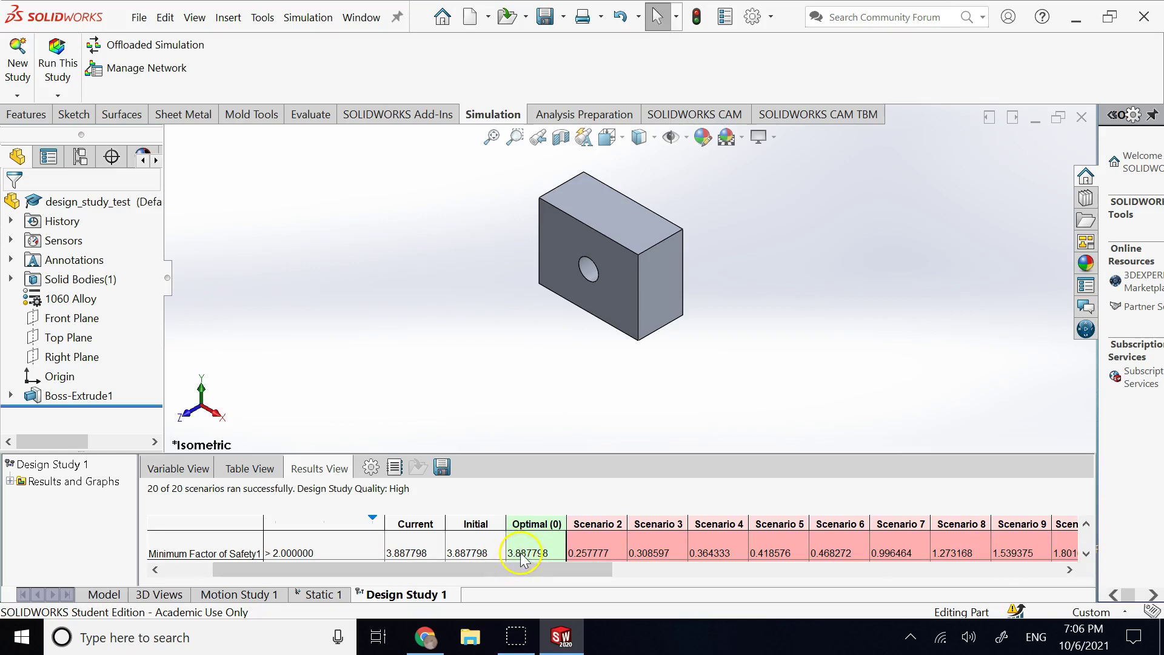
left_click(1087, 524)
left_click(1086, 553)
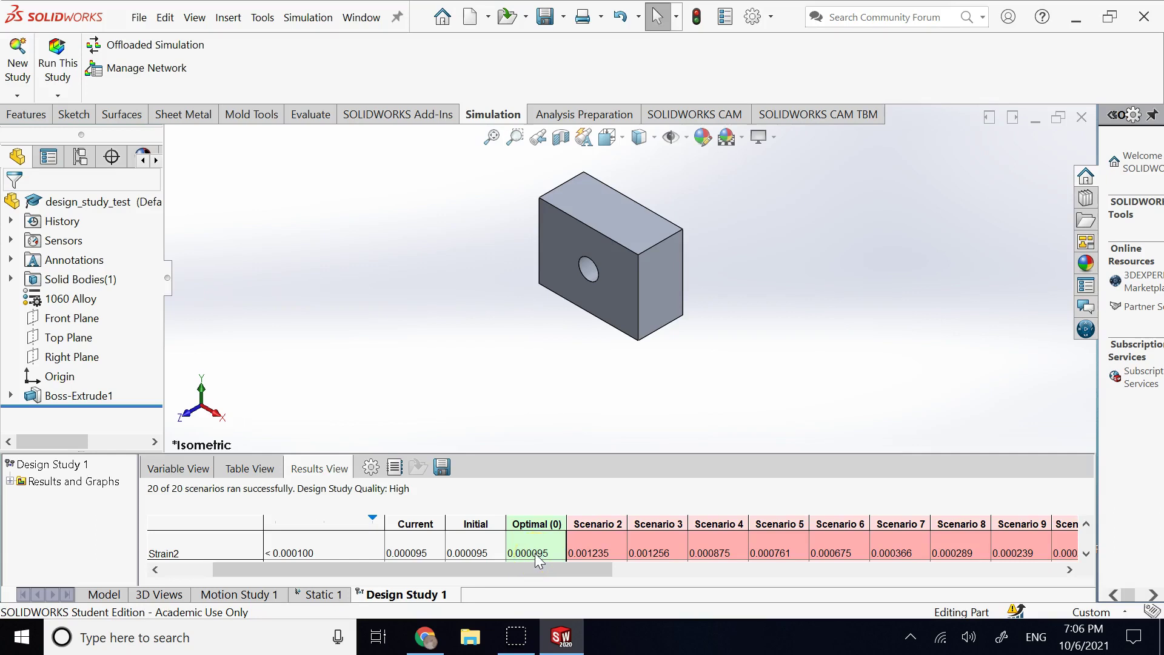
left_click(1087, 553)
left_click(352, 570)
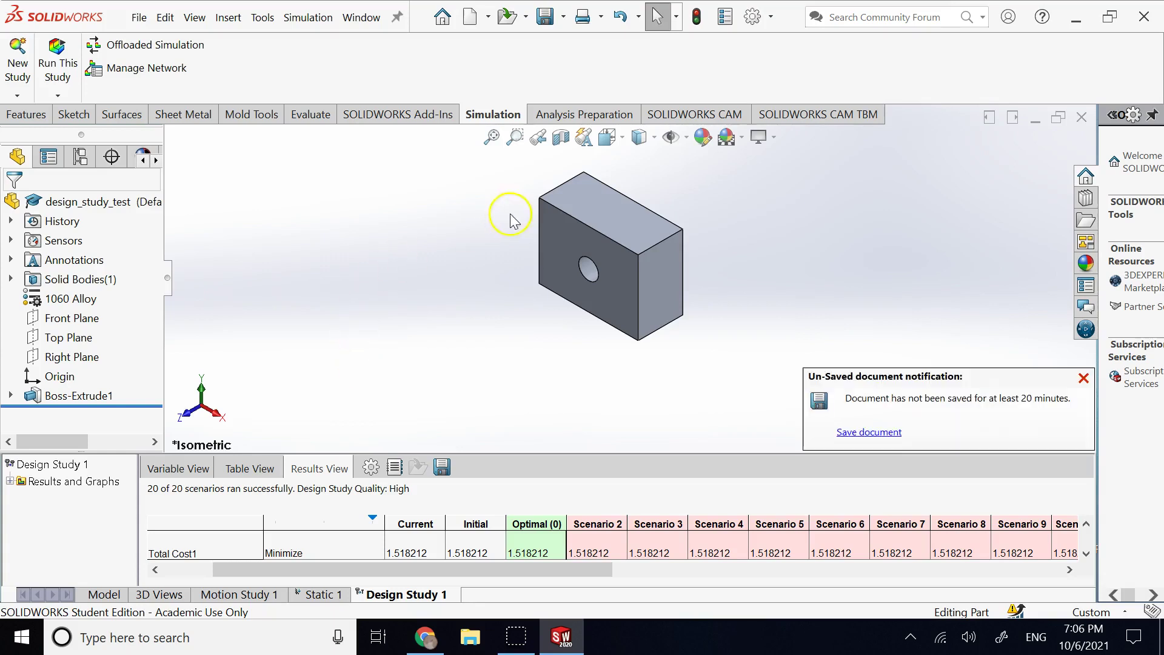
scroll(649, 176, "down", 2)
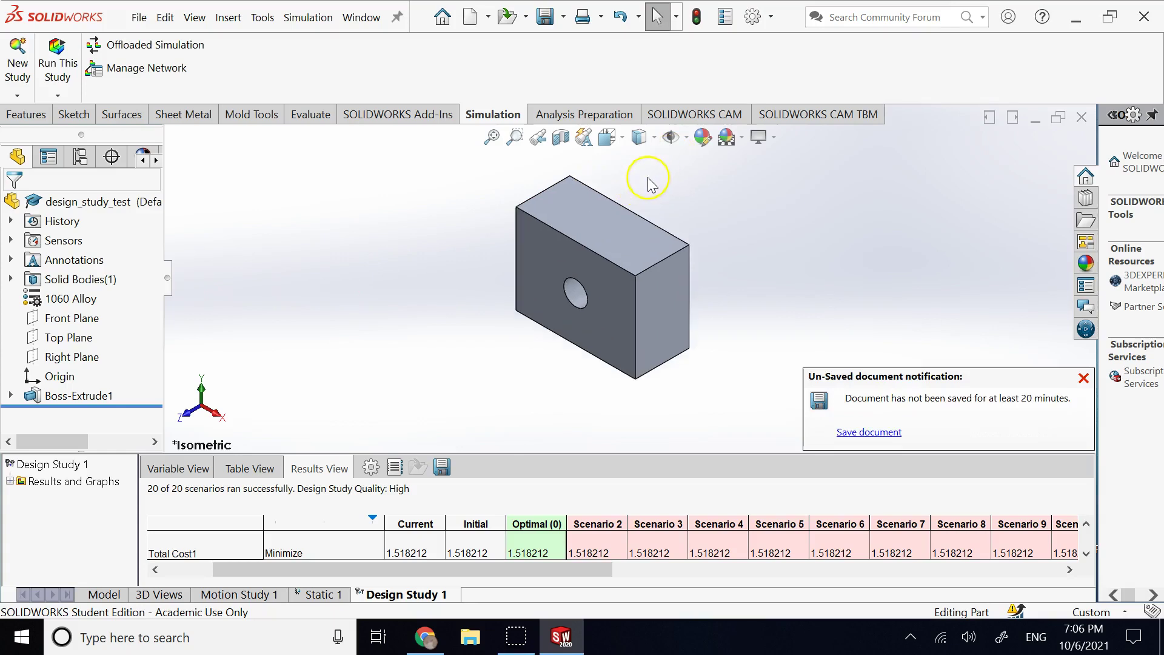